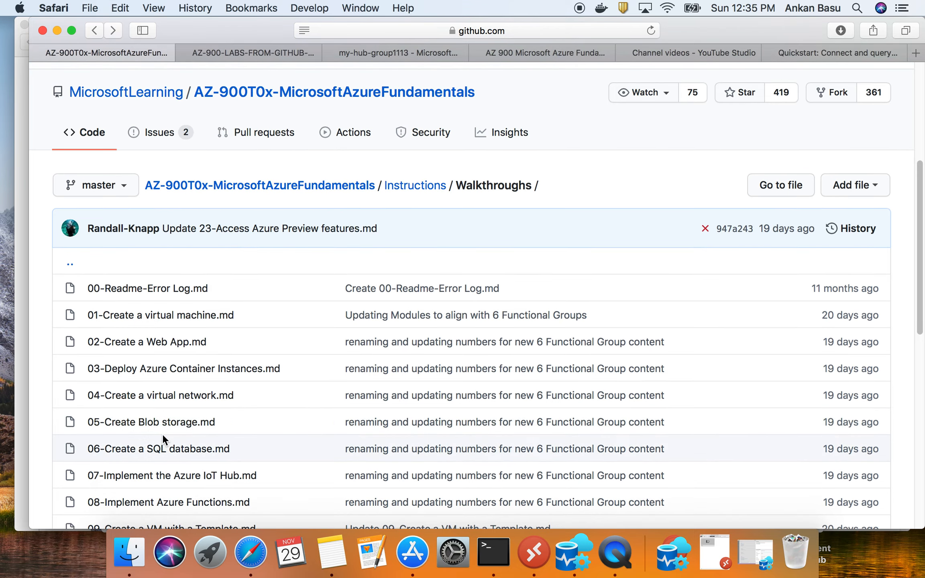
- Open the 08-Implement Azure Functions.md walkthrough from the Walkthroughs folder
scroll(147, 353, down, 2)
scroll(150, 360, down, 1)
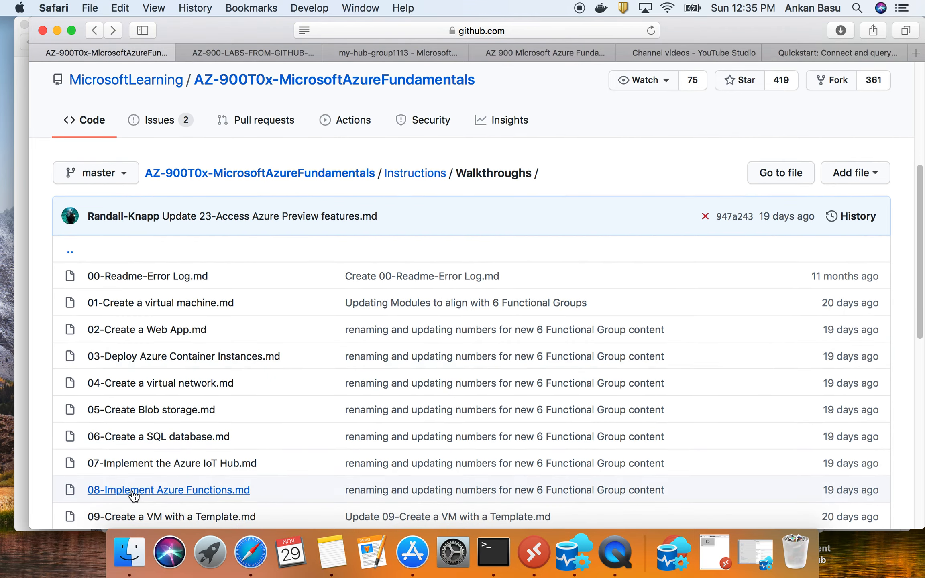
click(187, 494)
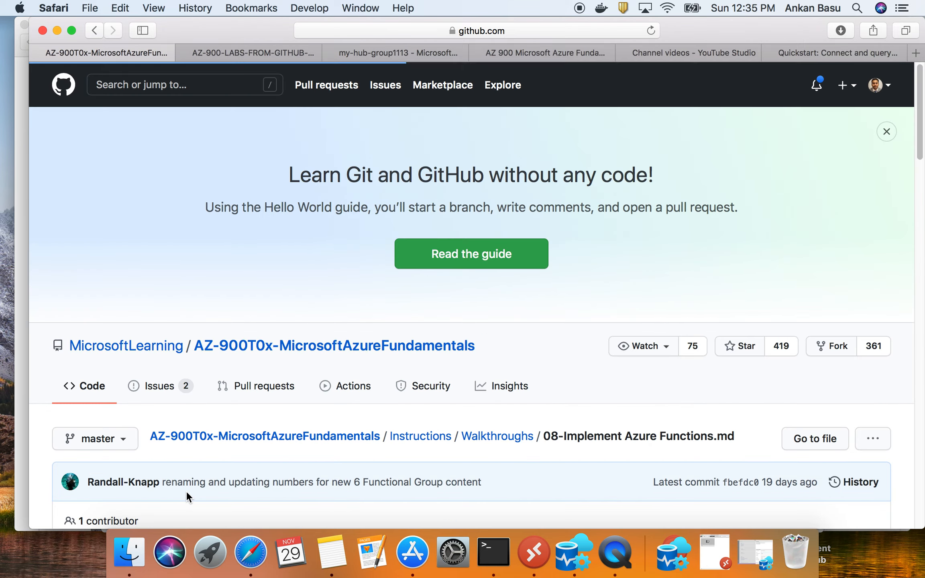
- Read the Azure Functions walkthrough's introduction, highlighting its purpose sentence and the words about the Hello message and HTTP request
scroll(158, 320, down, 5)
scroll(159, 323, down, 5)
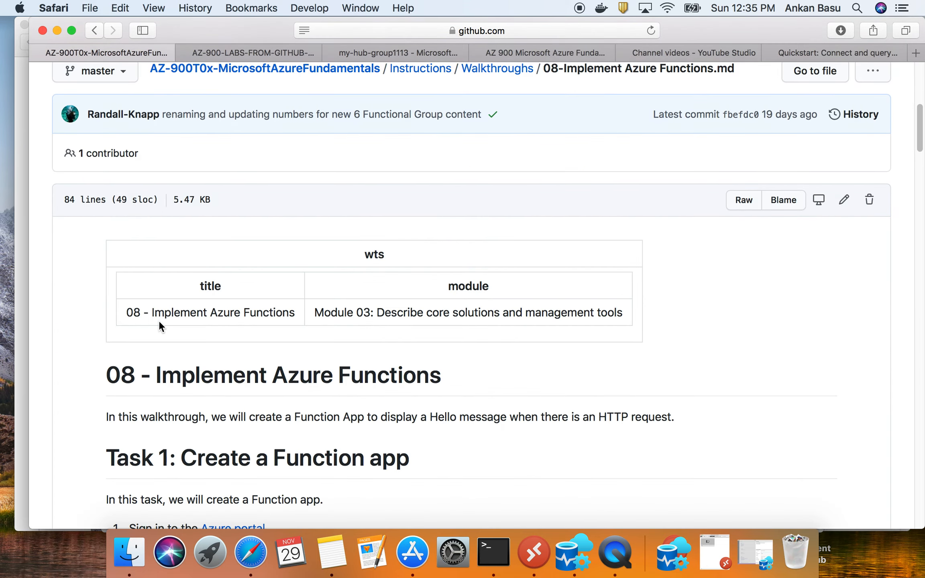
scroll(157, 324, down, 1)
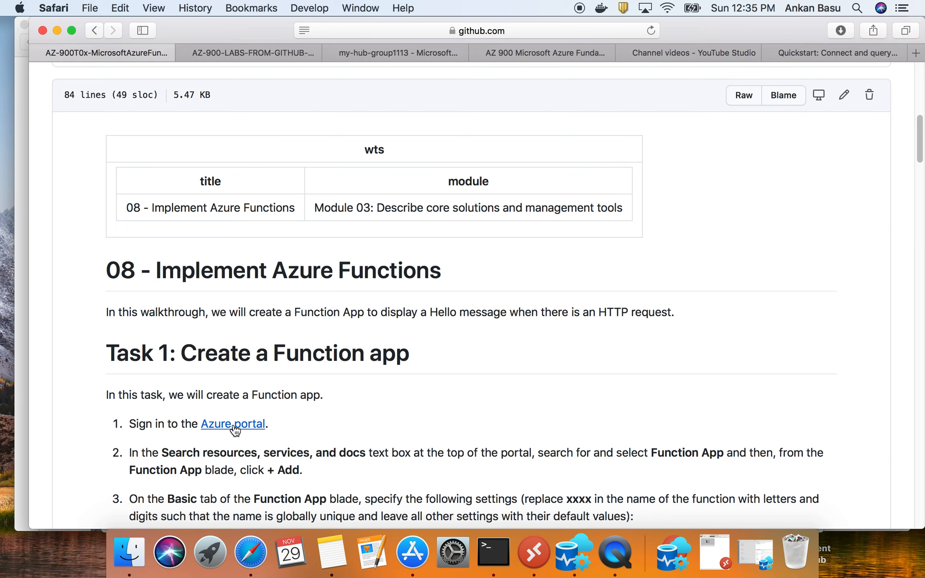
scroll(298, 432, down, 7)
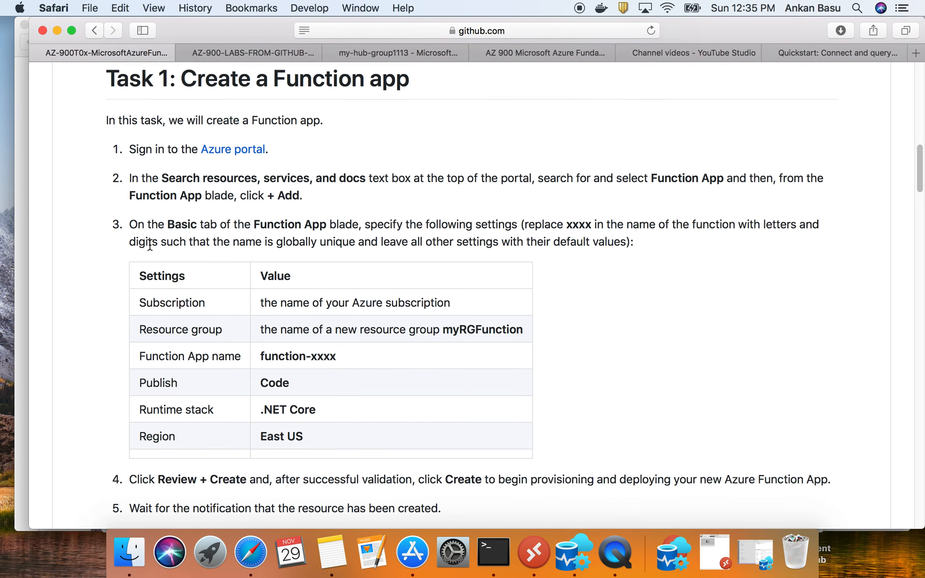
scroll(254, 226, up, 3)
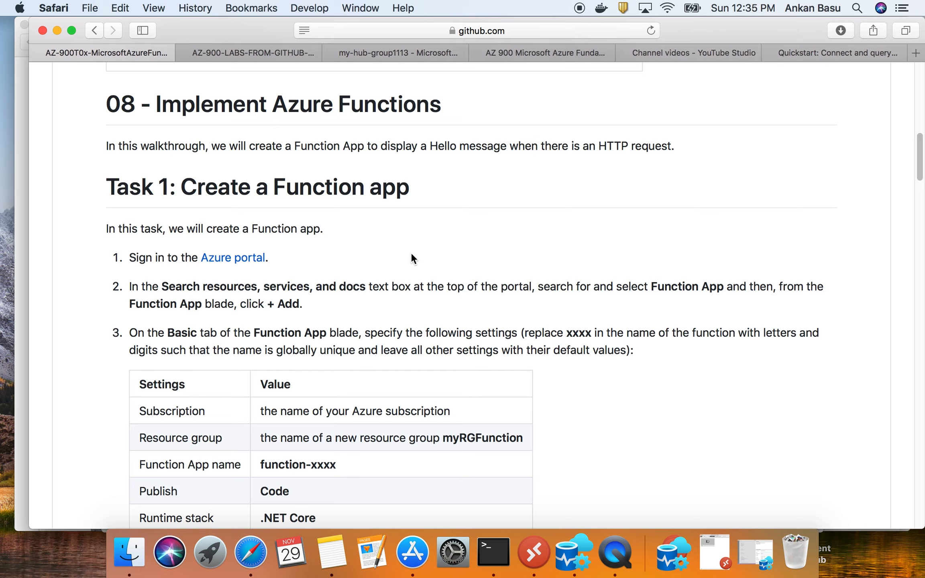
drag(105, 147, 658, 148)
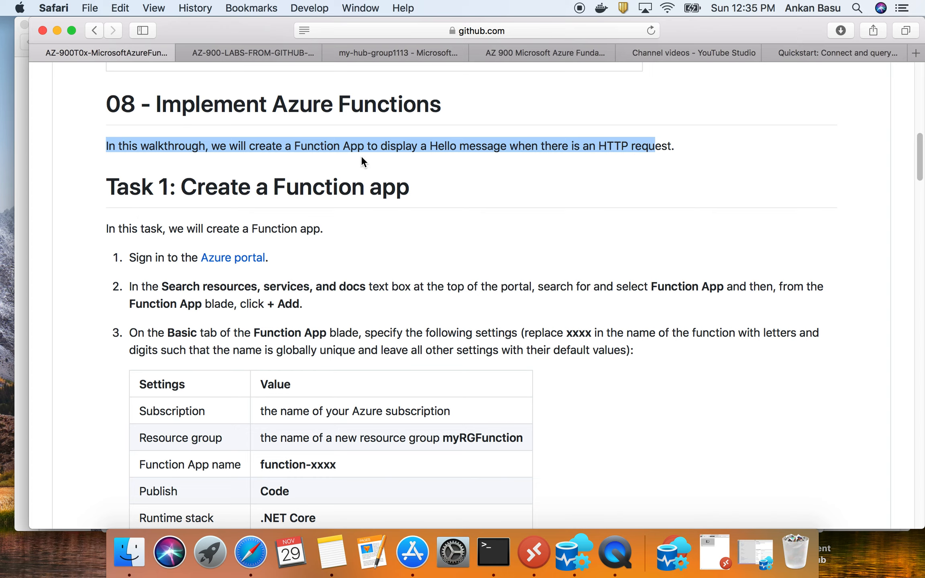
drag(429, 147, 501, 148)
drag(597, 147, 677, 138)
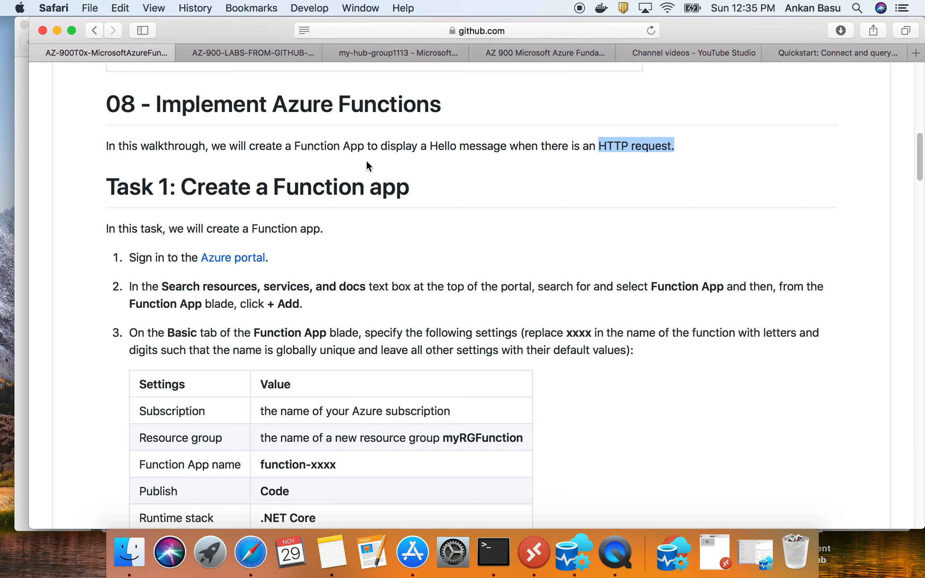
- Copy the term "Function App" from step 2 of Task 1 and review the table of Basic settings
scroll(417, 183, down, 2)
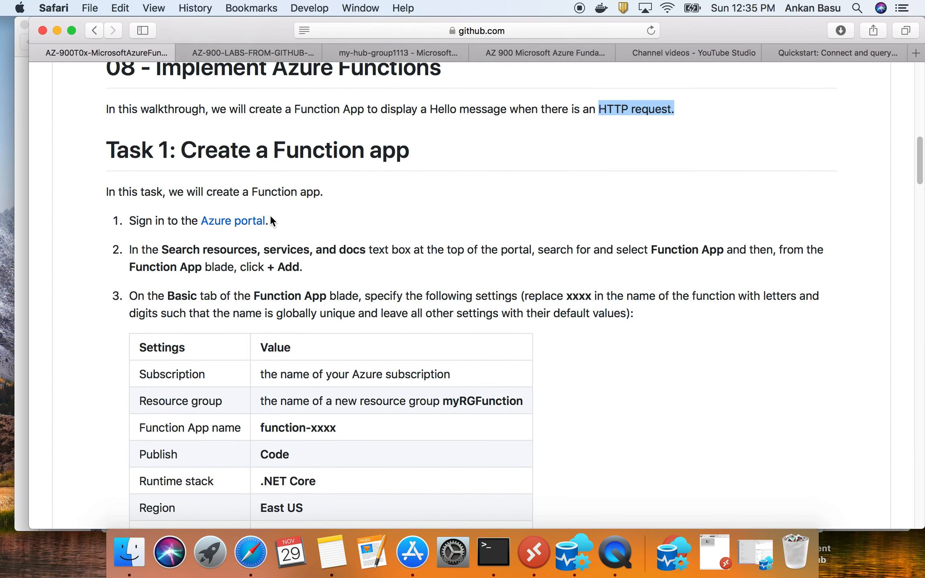
drag(651, 247, 722, 245)
right_click(717, 246)
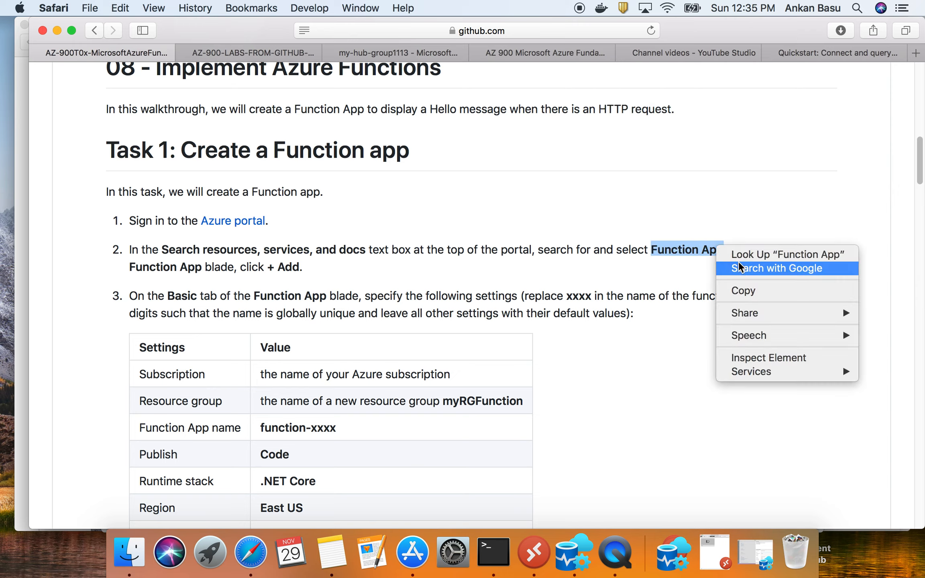
click(739, 291)
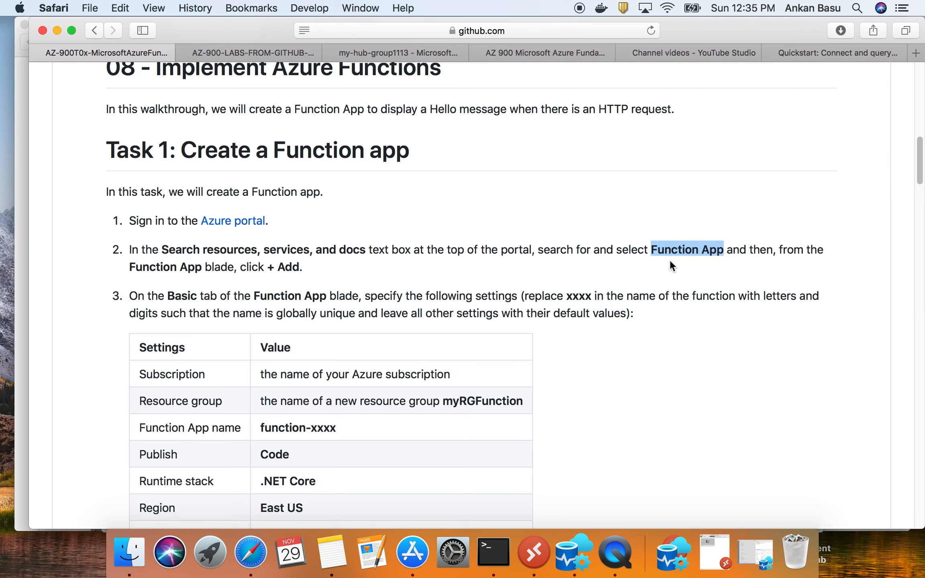
double_click(290, 268)
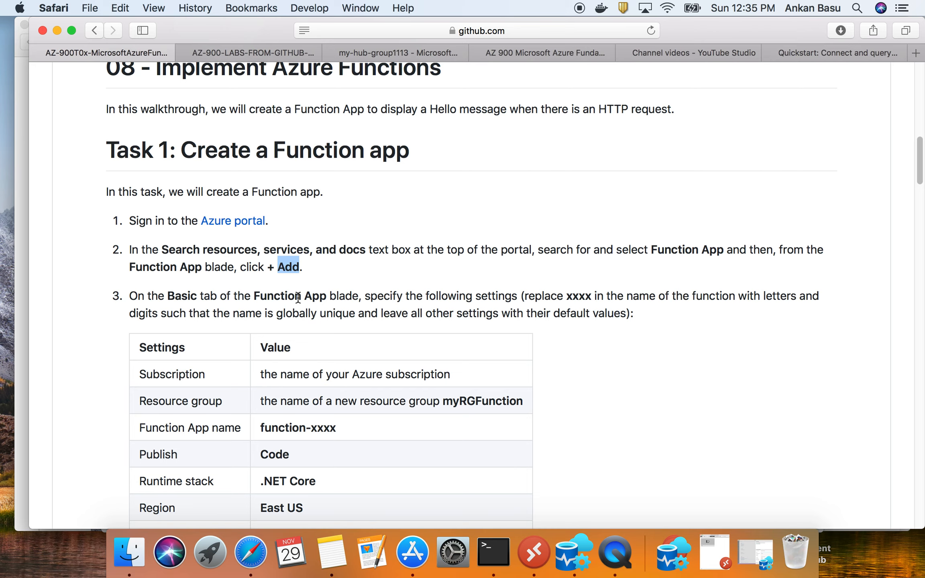
scroll(297, 273, down, 5)
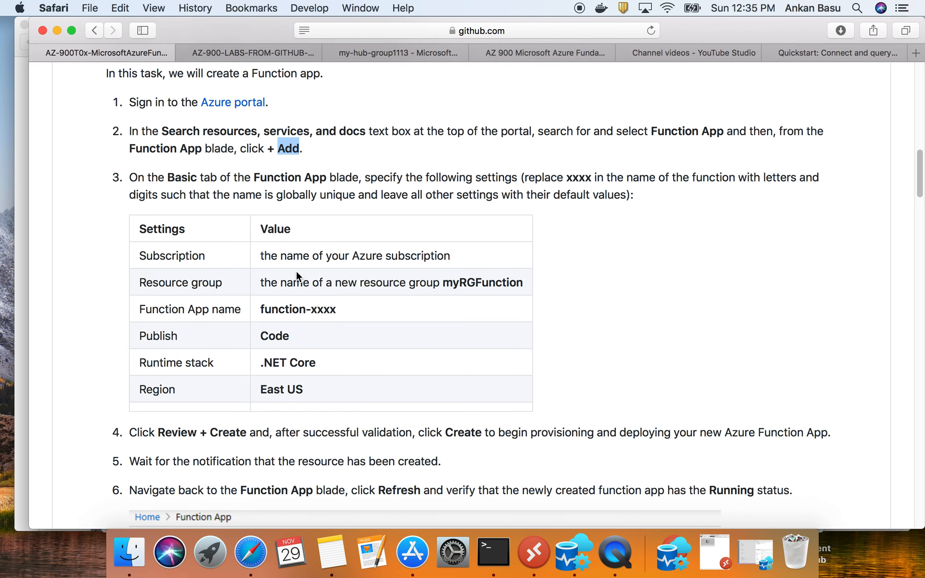
drag(257, 229, 315, 392)
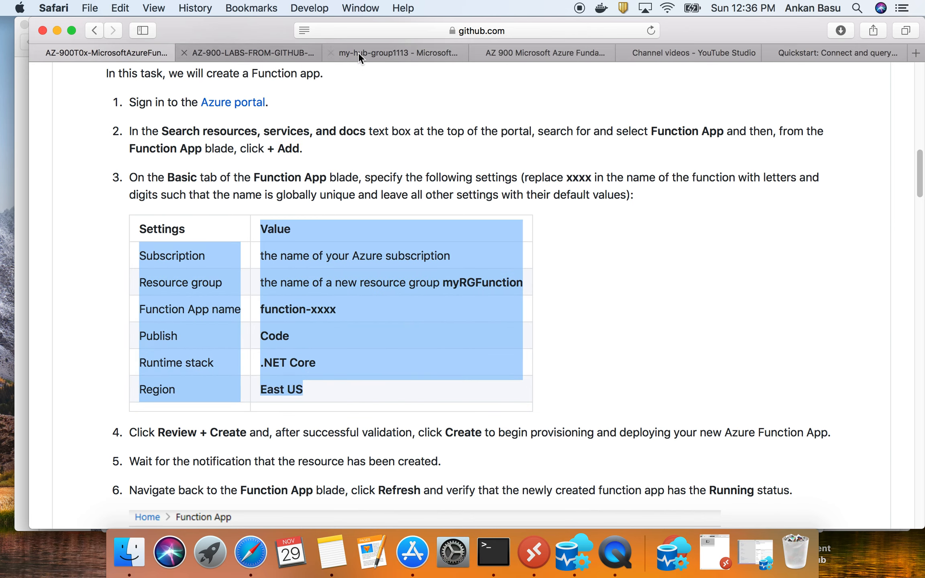
- Switch to the Azure portal and open the myRGIoT resource group from the resource groups list
click(407, 54)
click(57, 105)
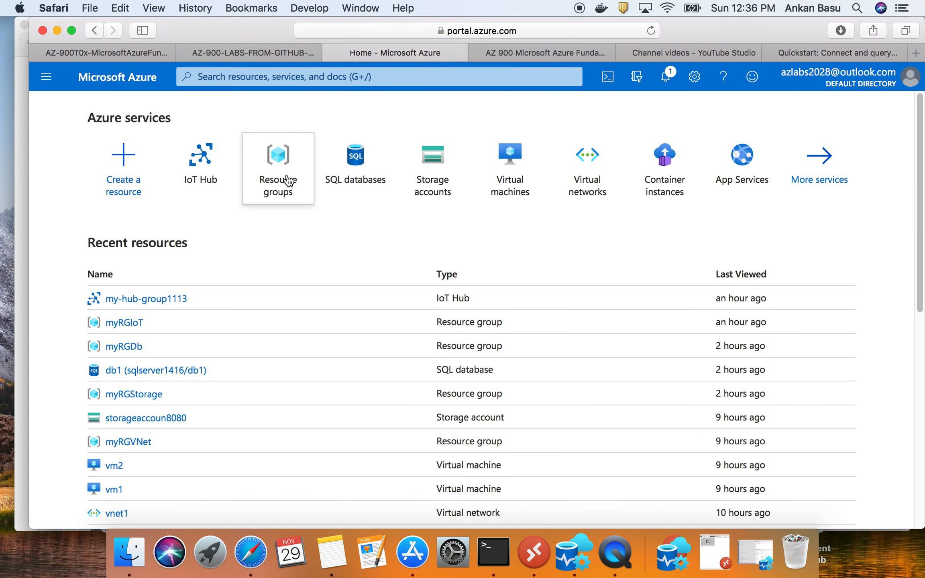
click(288, 181)
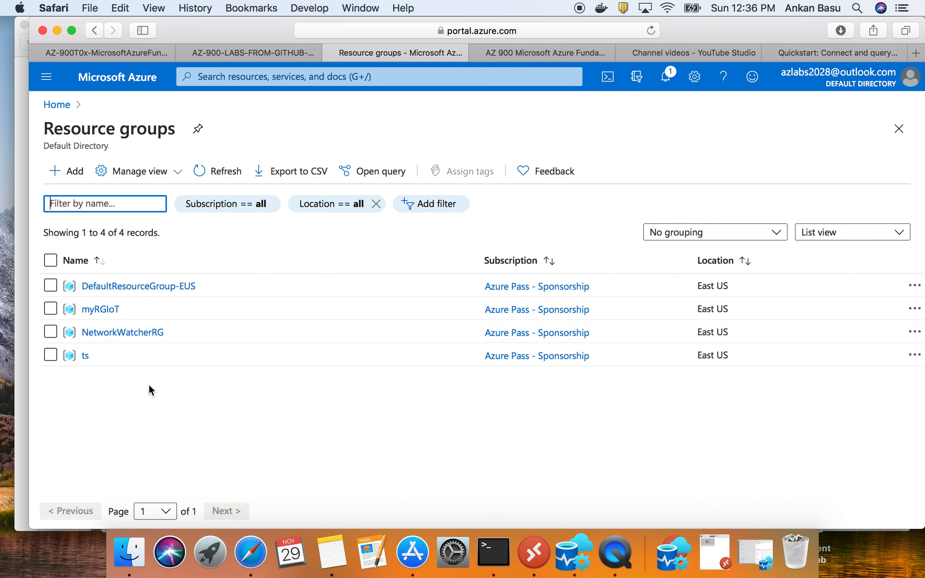
click(97, 310)
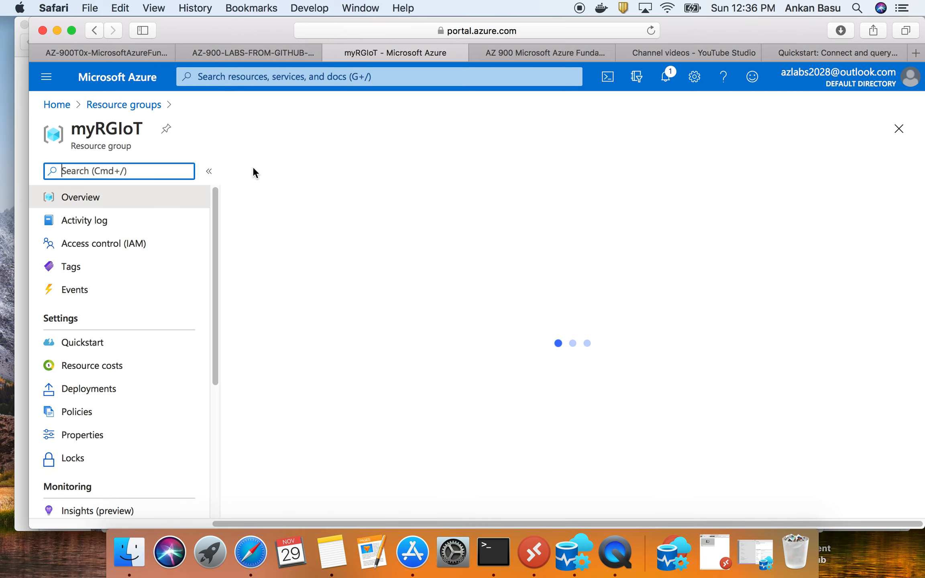
- Delete the myRGIoT resource group, confirming with its copied name, and return to the portal home page
double_click(128, 129)
right_click(128, 126)
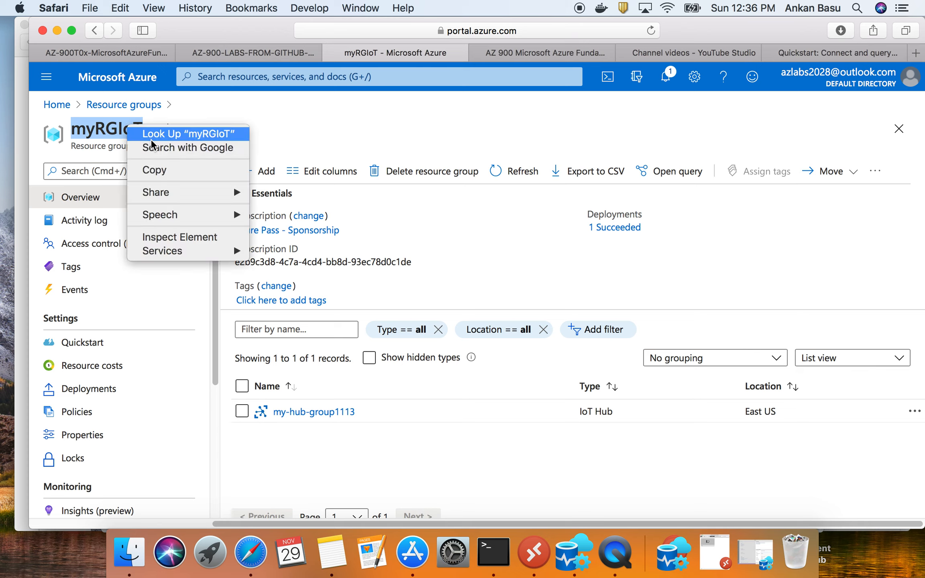
click(169, 169)
click(408, 177)
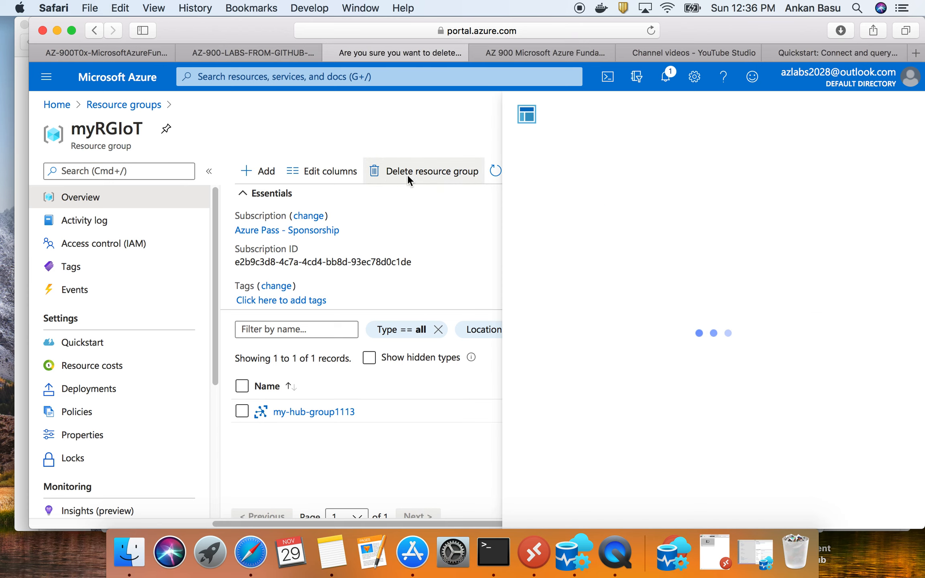
click(571, 222)
key(super+v)
click(556, 507)
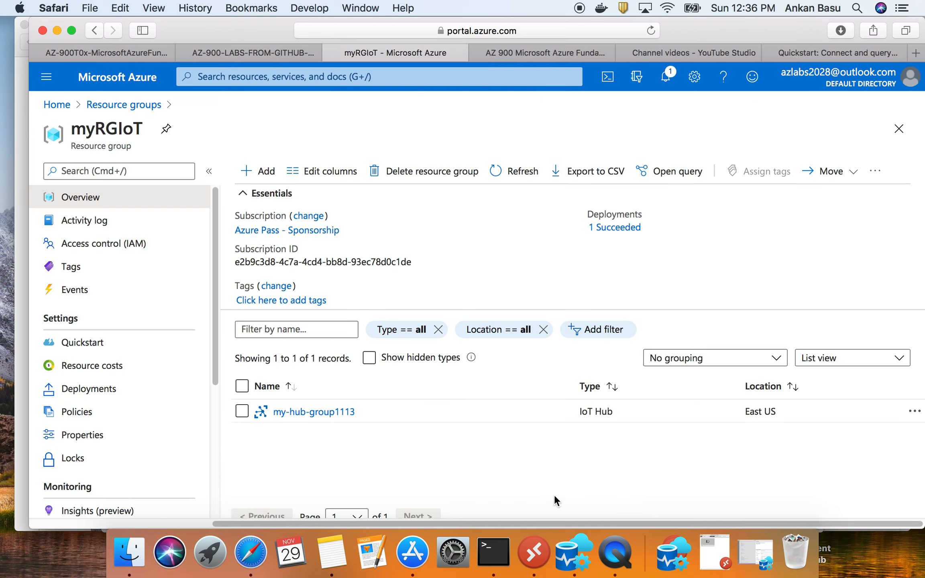
click(58, 106)
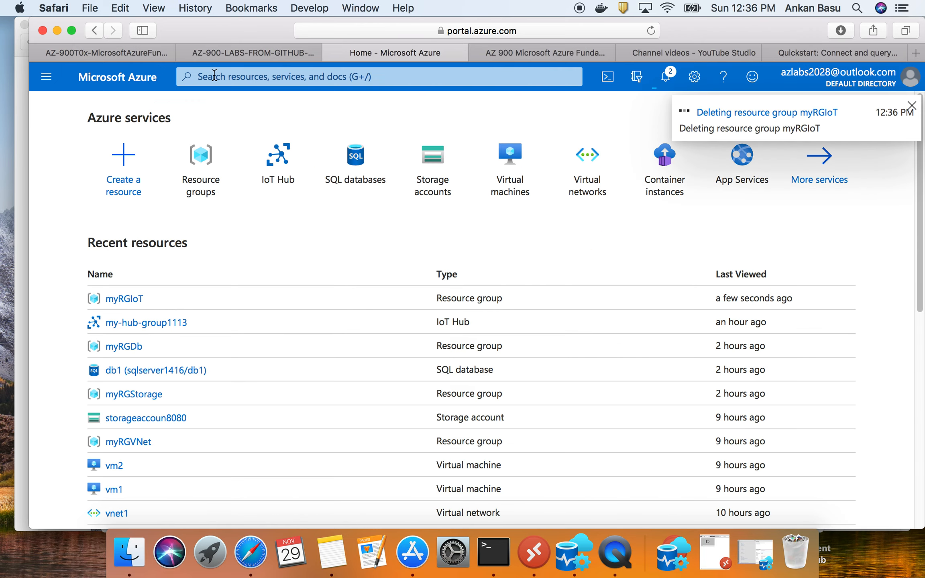
- Return to the GitHub walkthrough and copy the term "Function App" from step 3 of Task 1
click(107, 51)
click(298, 316)
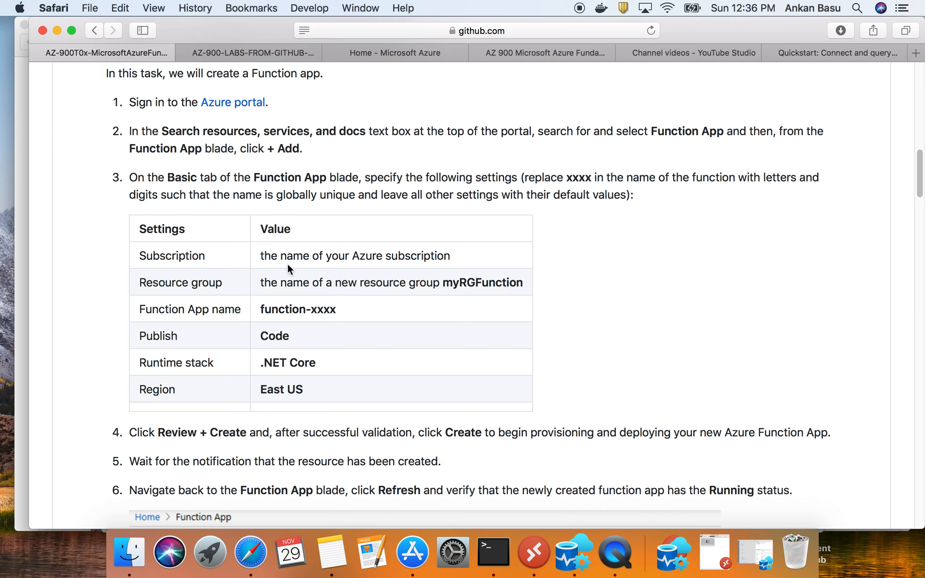
drag(325, 177, 254, 177)
right_click(264, 180)
click(291, 223)
- Search the Azure portal for "Function App" and open the Function App service
click(377, 52)
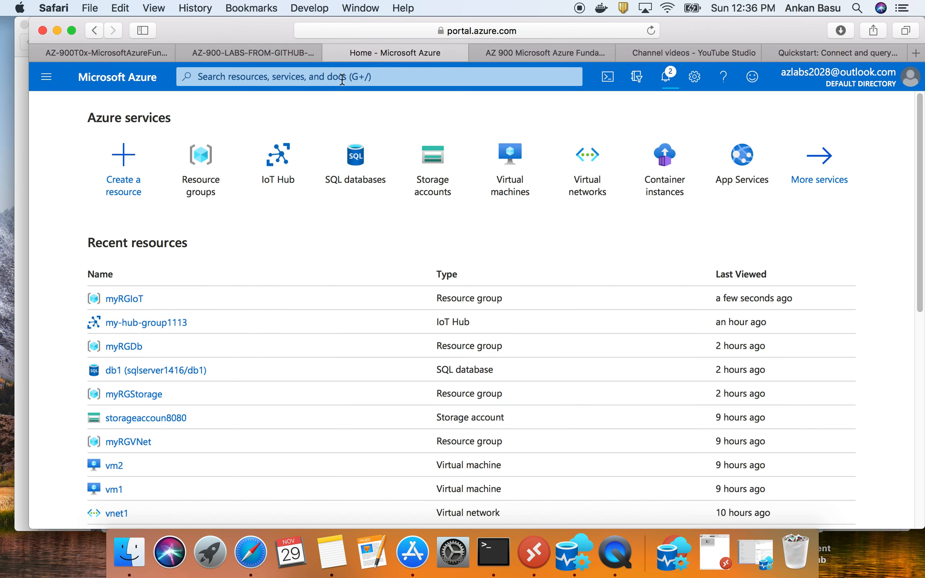
click(342, 77)
key(super+v)
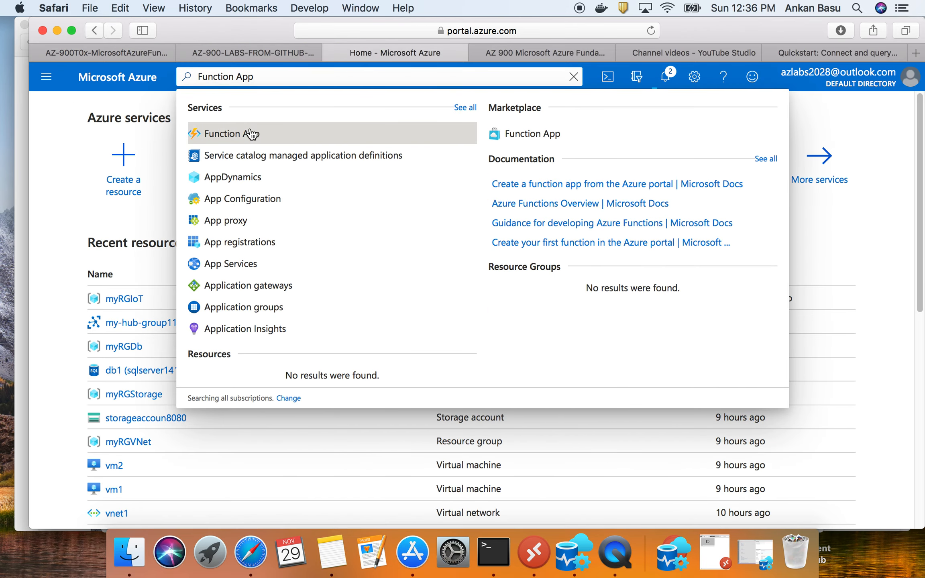
click(258, 137)
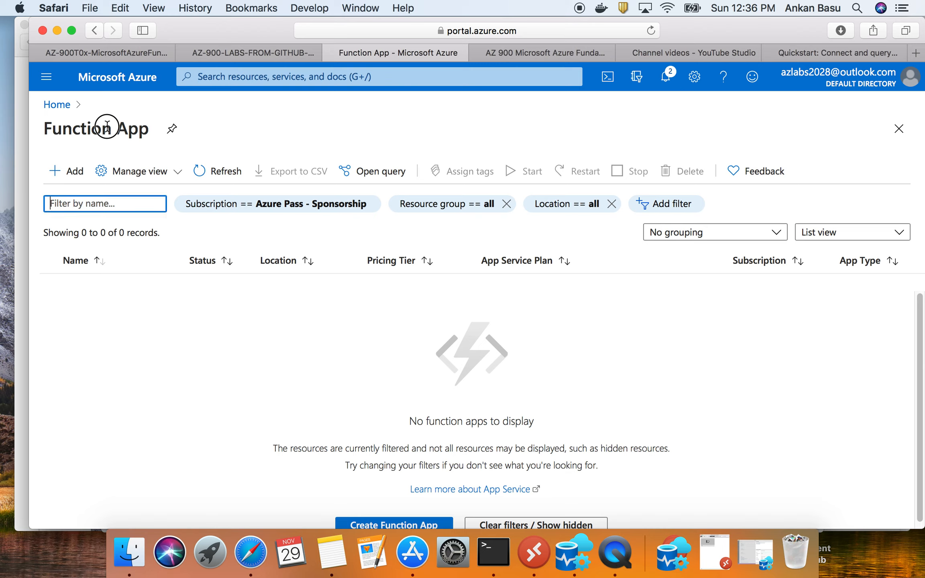
- Check the Function App list for existing apps and start creating a new function app
triple_click(107, 125)
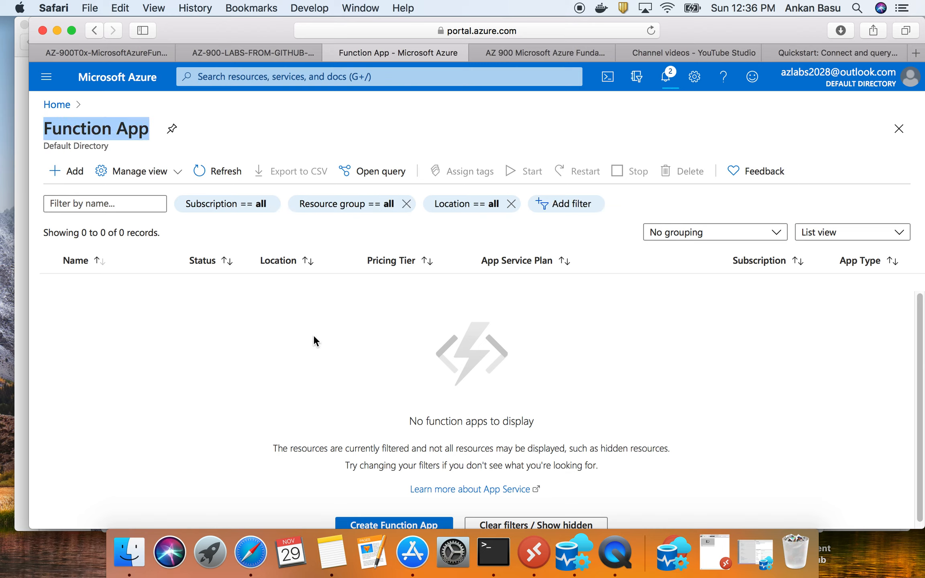
drag(411, 420, 552, 423)
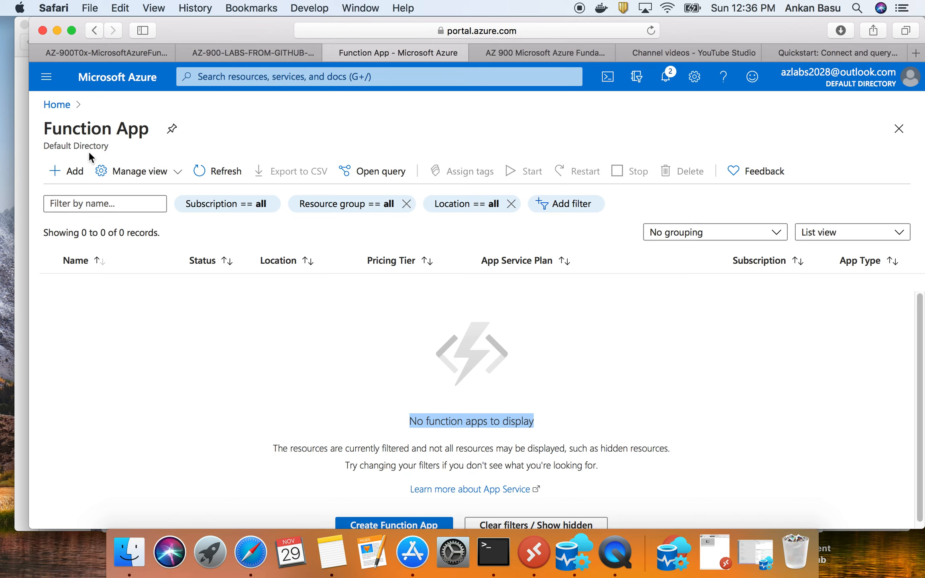
click(75, 178)
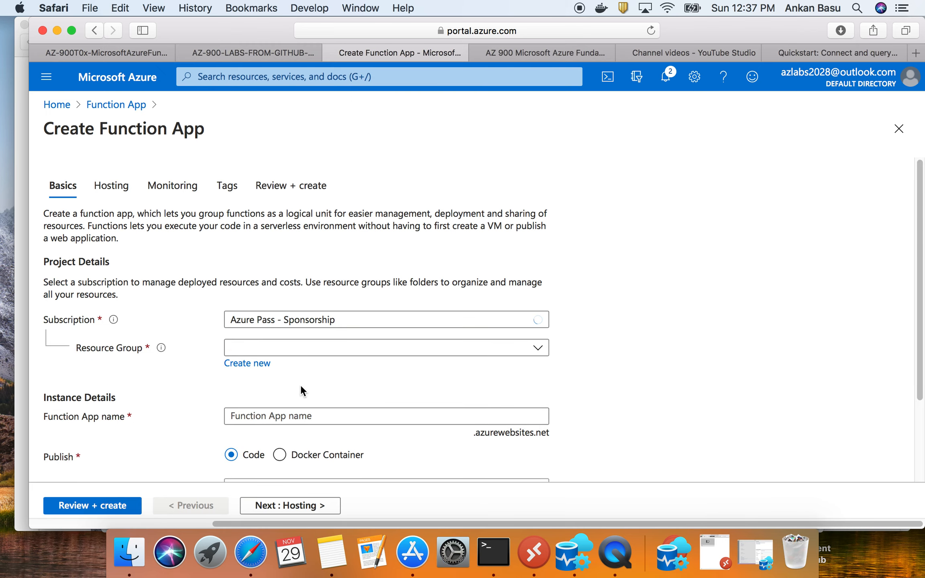
- Examine the Basics settings of the new function app and read the description of grouping functions and serverless execution
scroll(300, 378, down, 3)
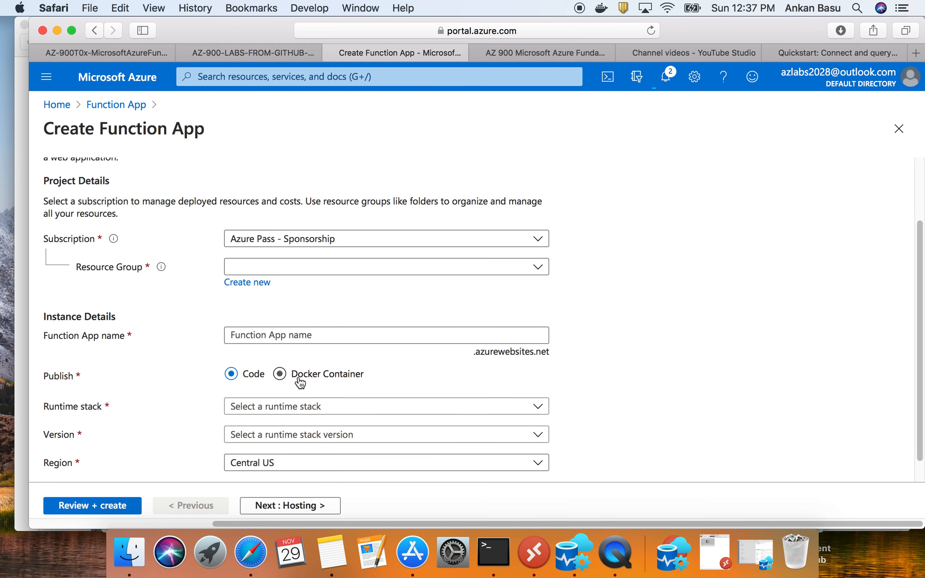
scroll(299, 379, up, 5)
drag(120, 240, 46, 217)
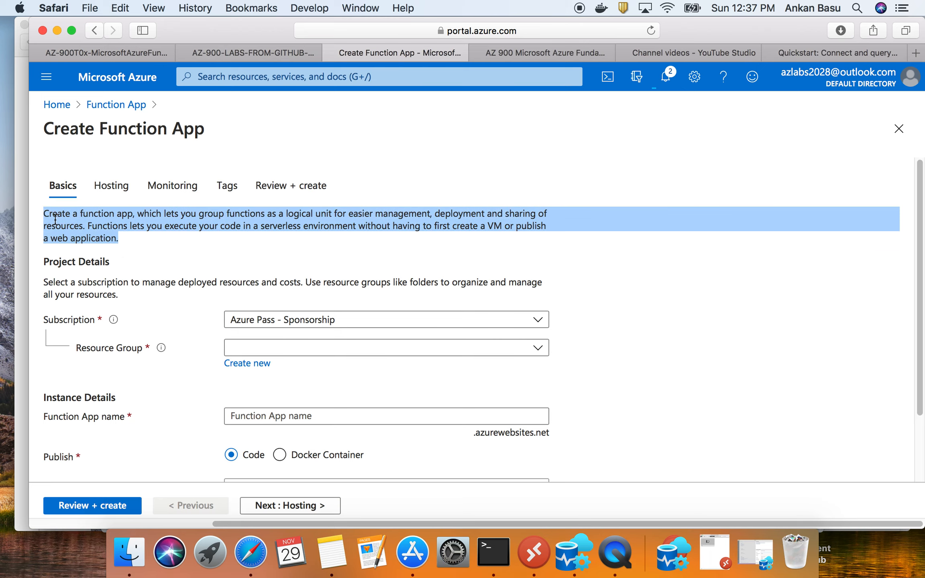
click(137, 219)
drag(200, 214, 430, 213)
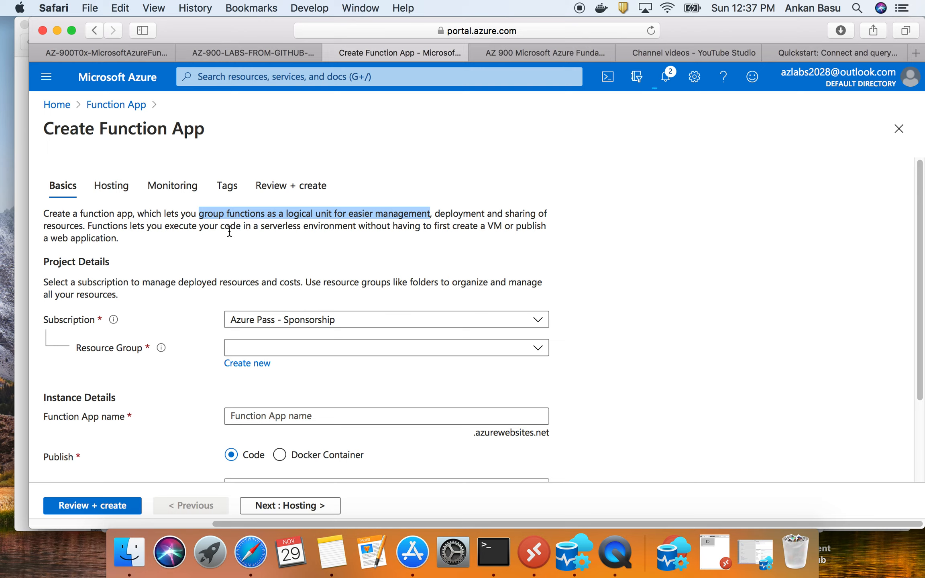
click(258, 227)
drag(259, 227, 538, 227)
drag(311, 242, 124, 240)
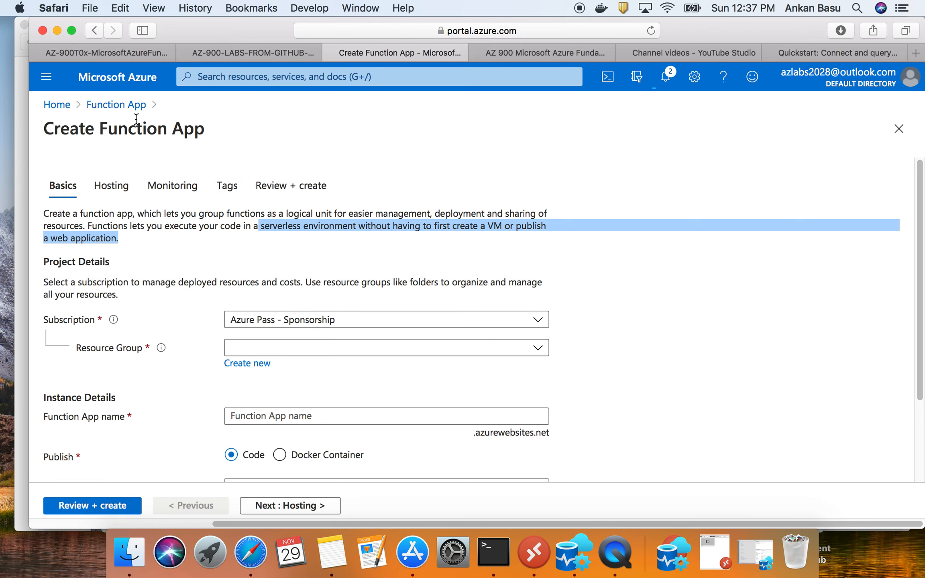
- Return to the walkthrough's Basic settings table and copy the resource group name "myRGFunction"
click(120, 53)
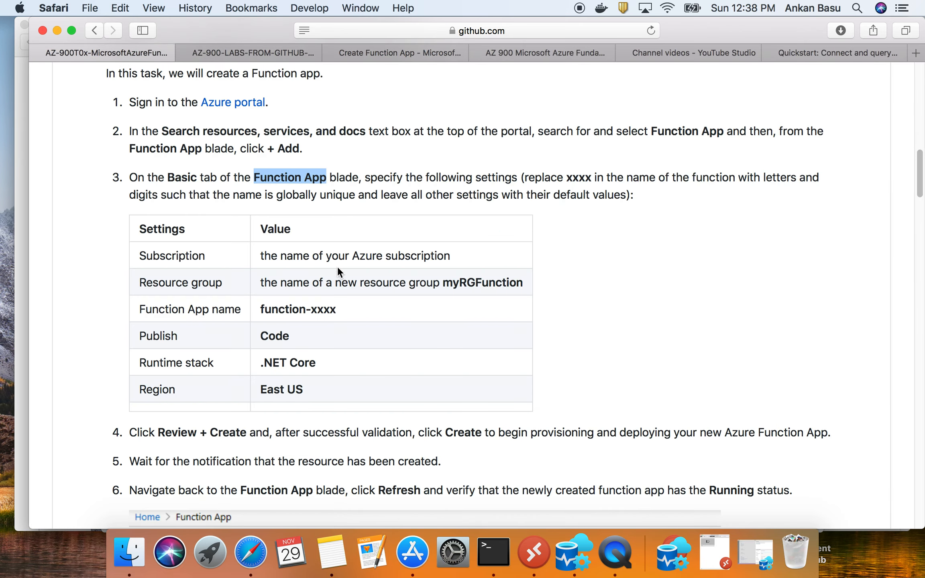
triple_click(350, 257)
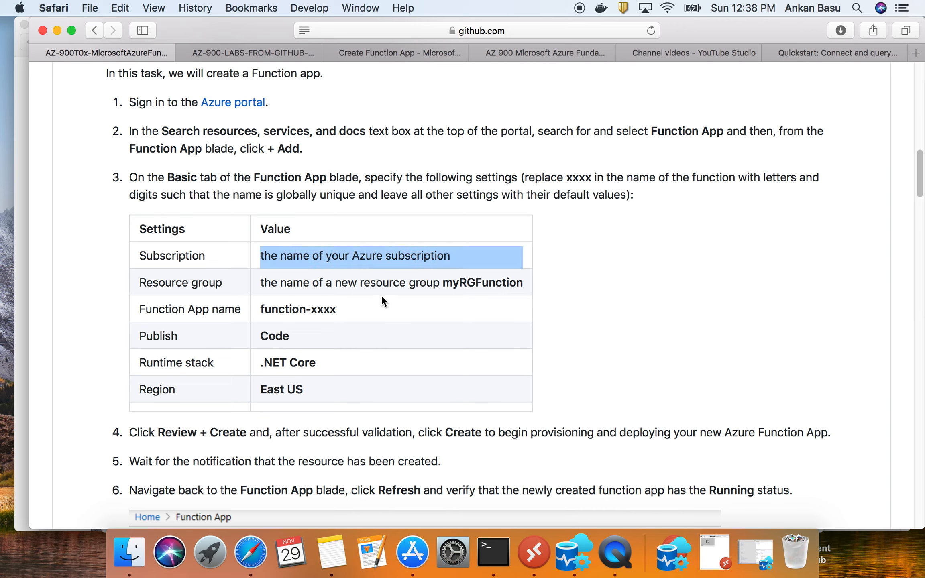
drag(446, 284, 526, 283)
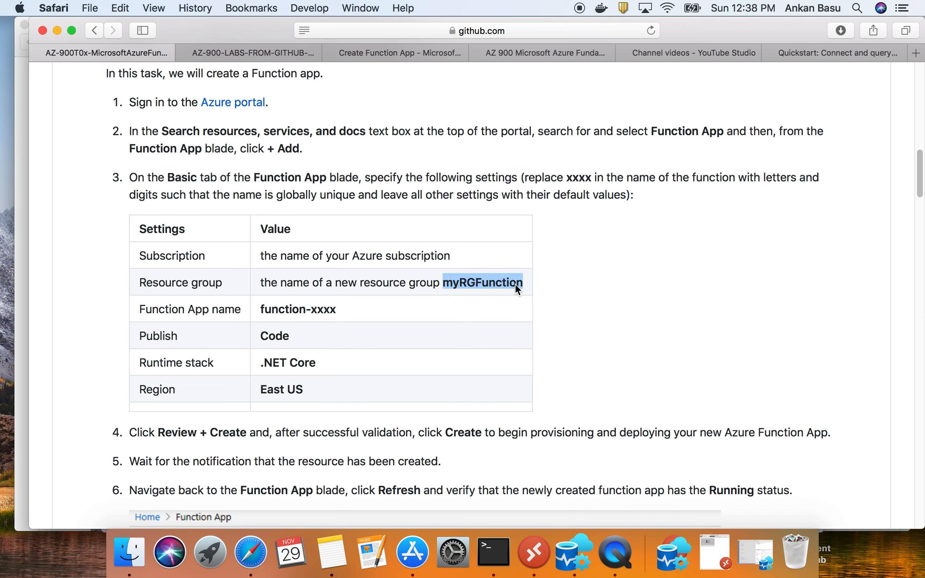
right_click(516, 283)
click(541, 326)
- Create a new resource group named myRGFunction for the function app in the Azure portal
click(235, 52)
click(374, 53)
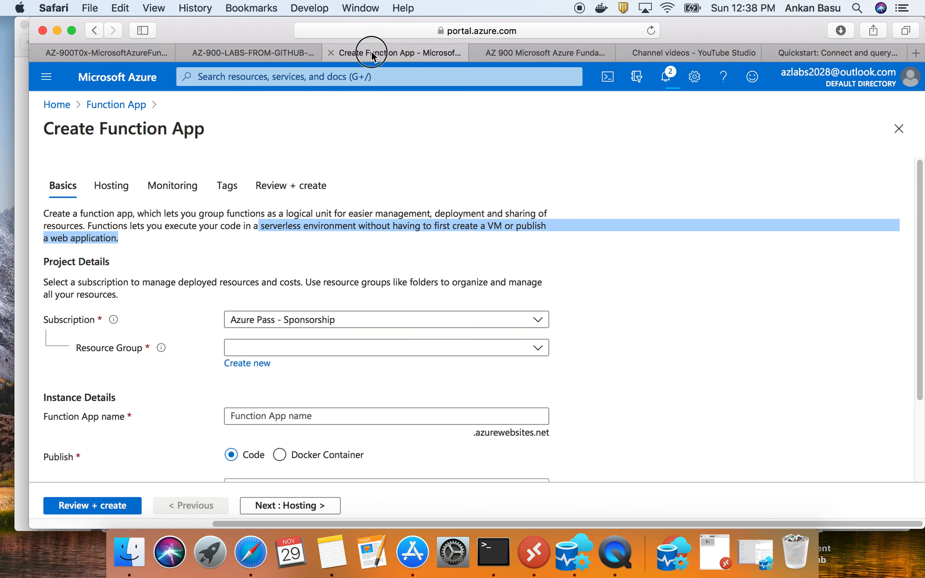
click(247, 363)
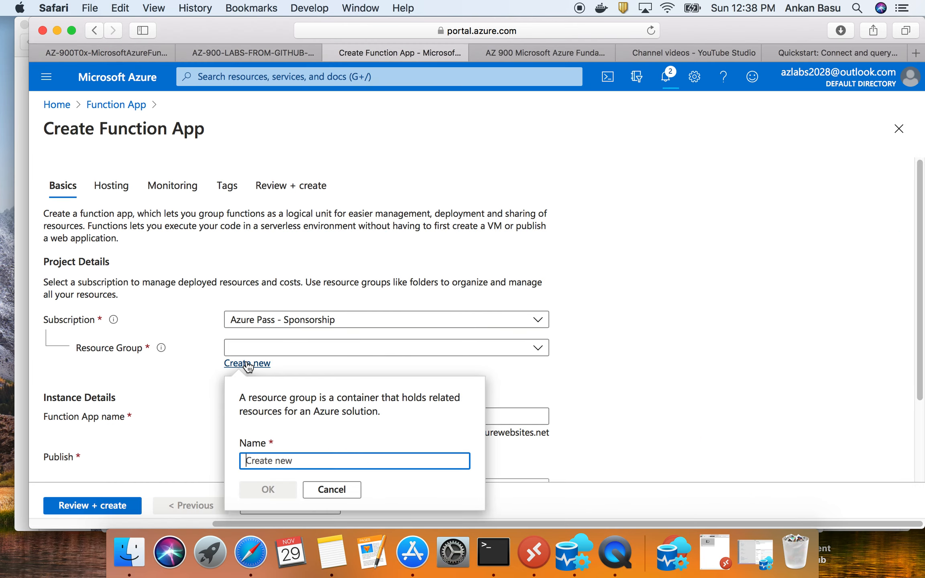
key(super+v)
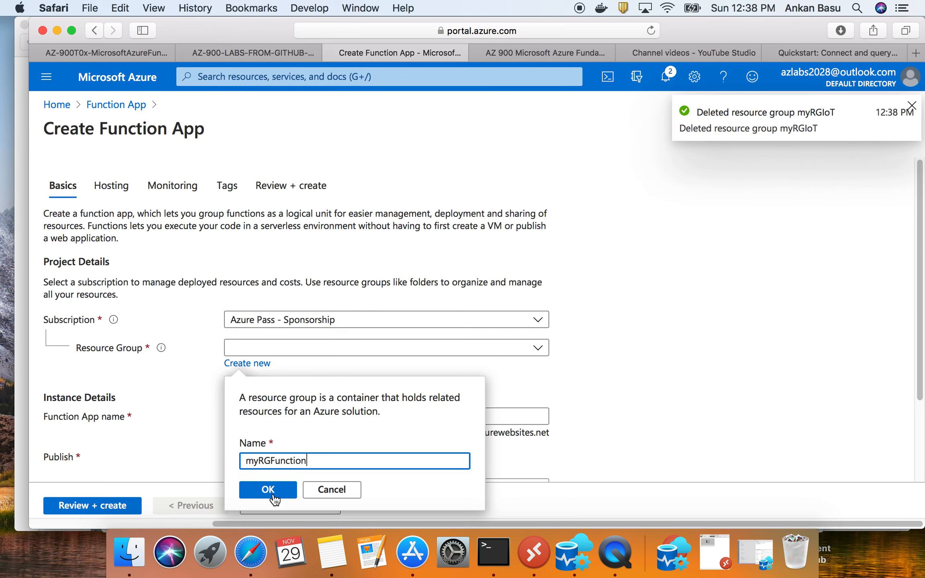
click(268, 490)
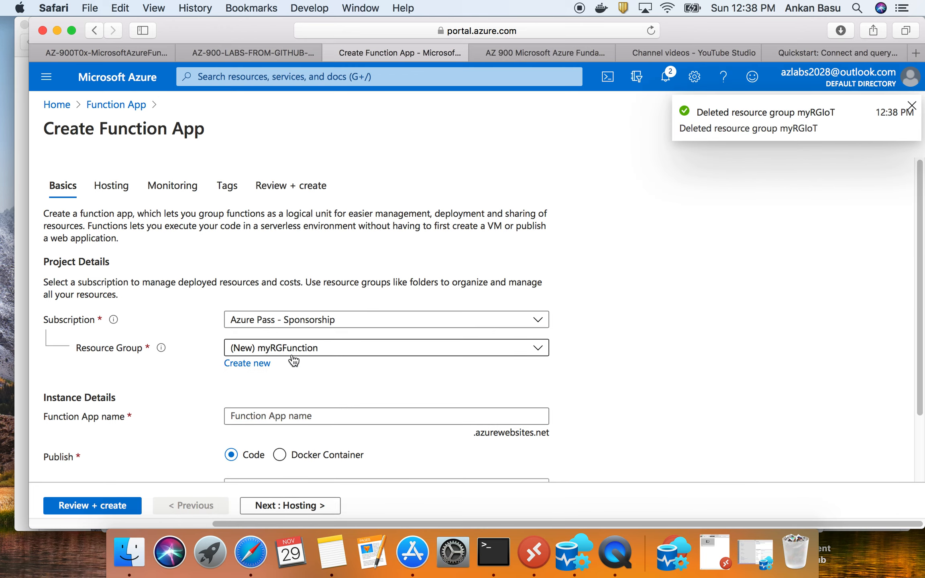
- Locate the Function App name field in the form and copy the template name "function-xxxx" from the walkthrough's settings table
scroll(238, 369, down, 4)
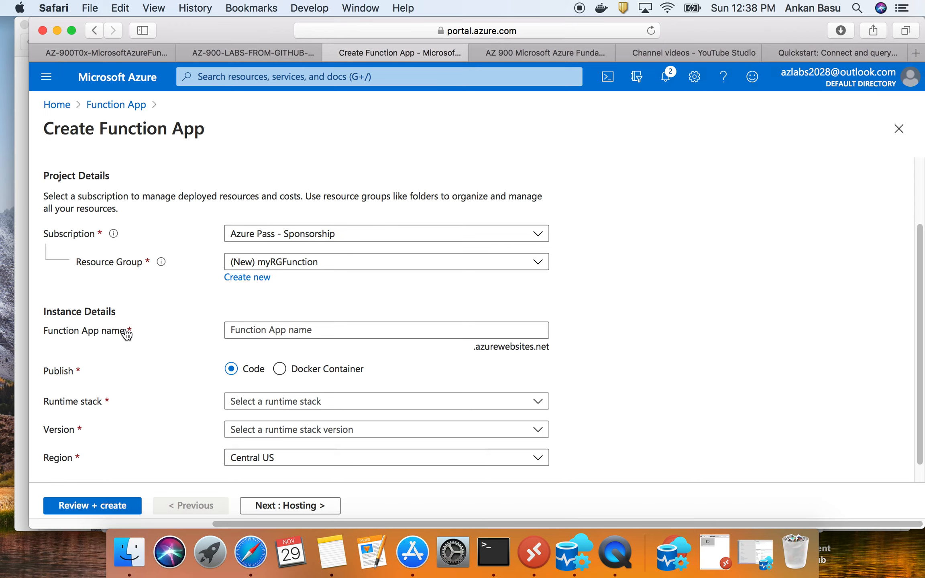
click(242, 329)
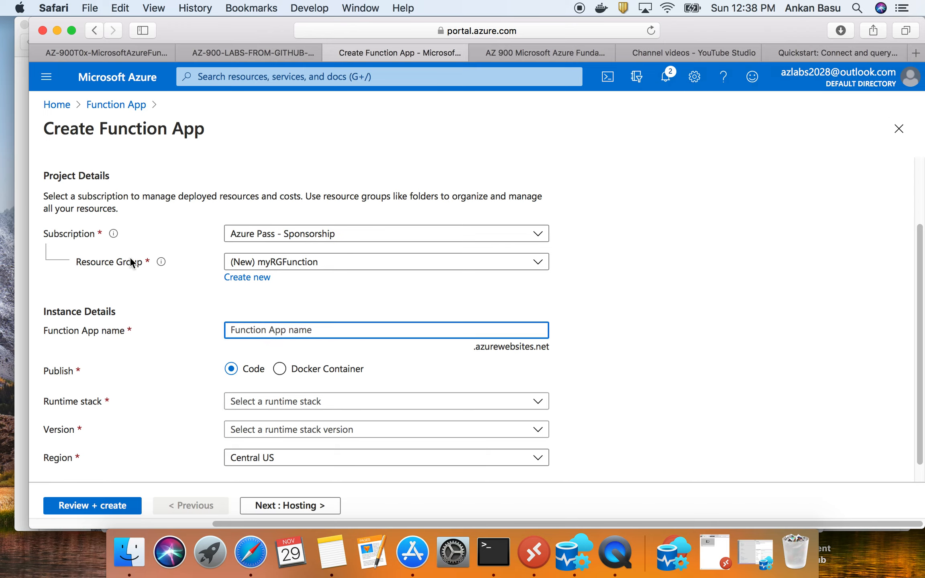
click(119, 53)
drag(335, 310, 258, 309)
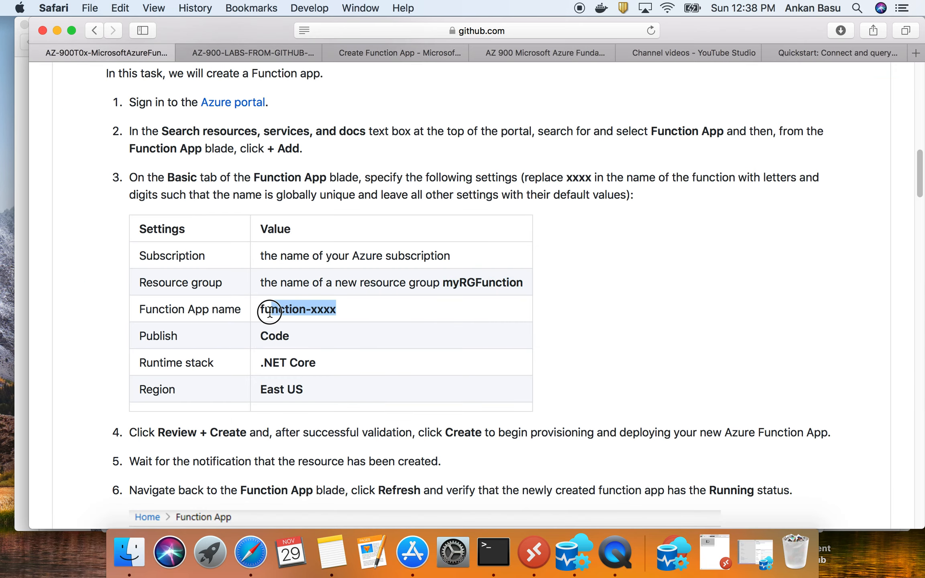
right_click(270, 310)
click(297, 353)
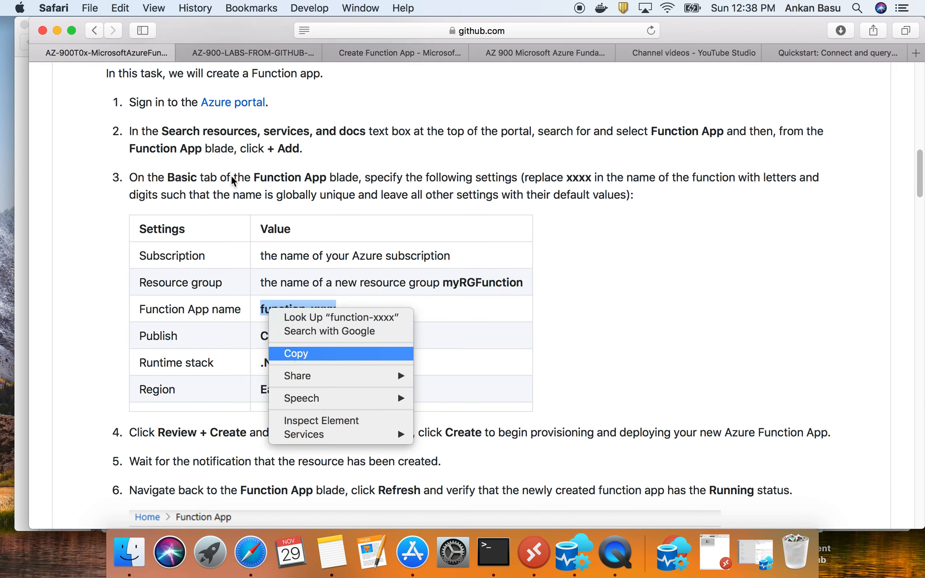
- Set the Function App name to function-8080, using the copied template with its xxxx suffix replaced
click(373, 52)
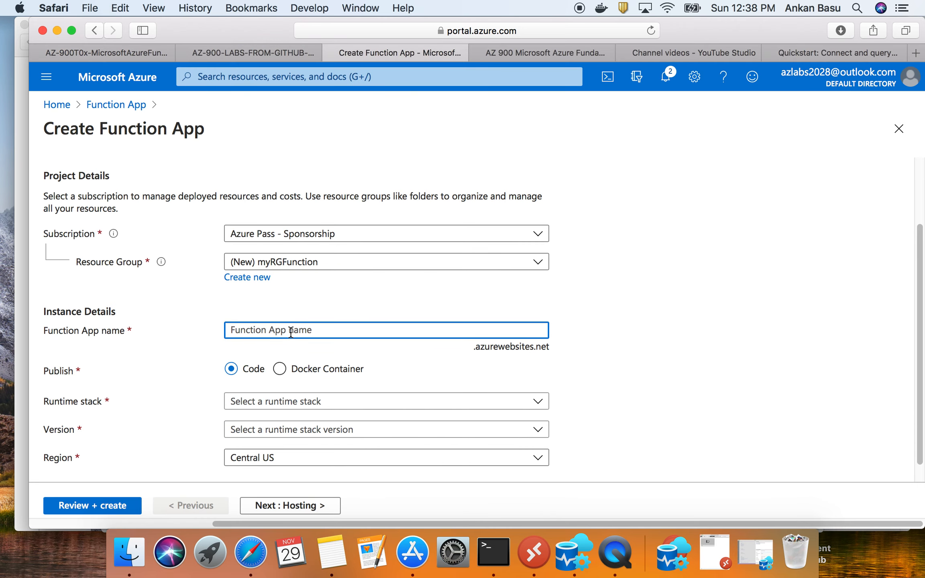
key(super+v)
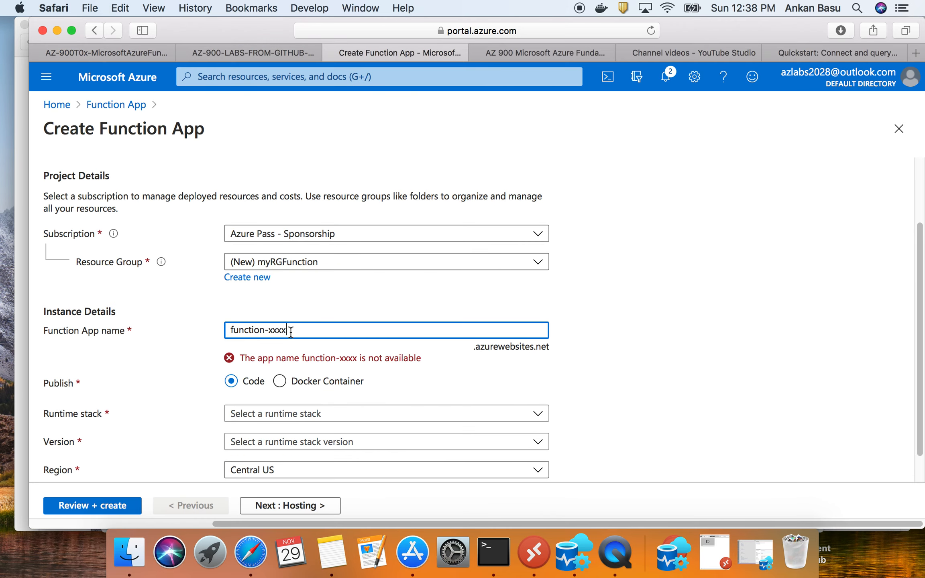
key(BackSpace)
key(BackSpace)
key(BackSpace)
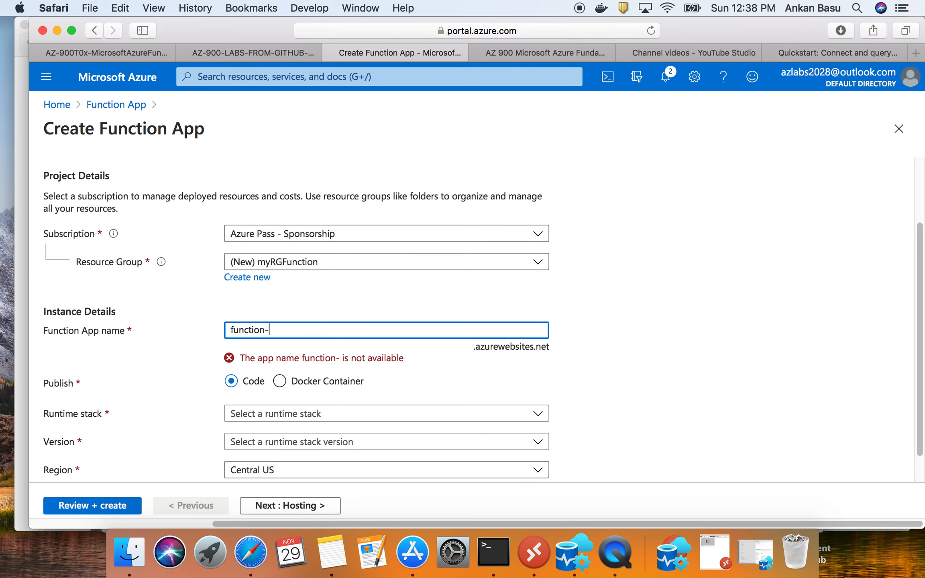
text(8080)
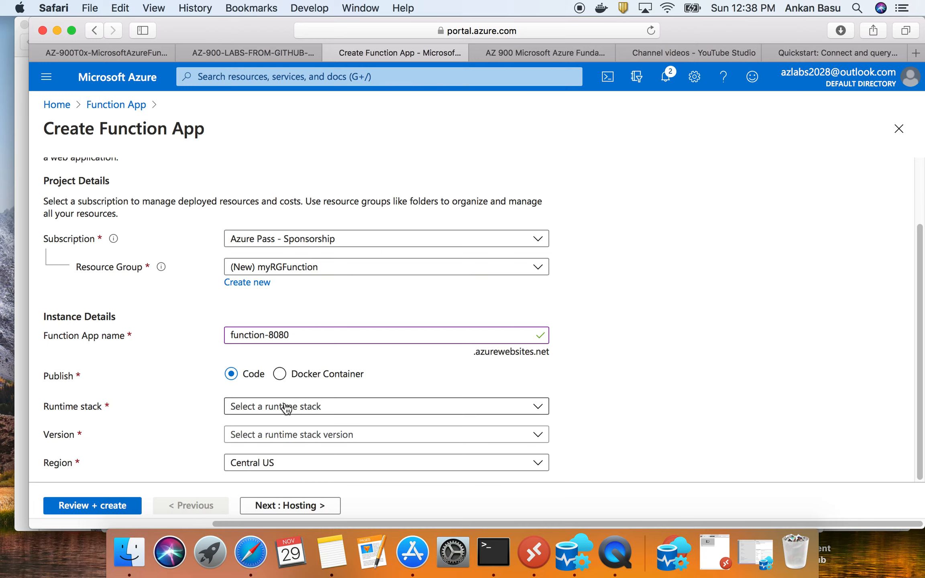
- Check the Publish and Runtime stack values in the walkthrough and set the function app's runtime stack to .NET Core
click(112, 47)
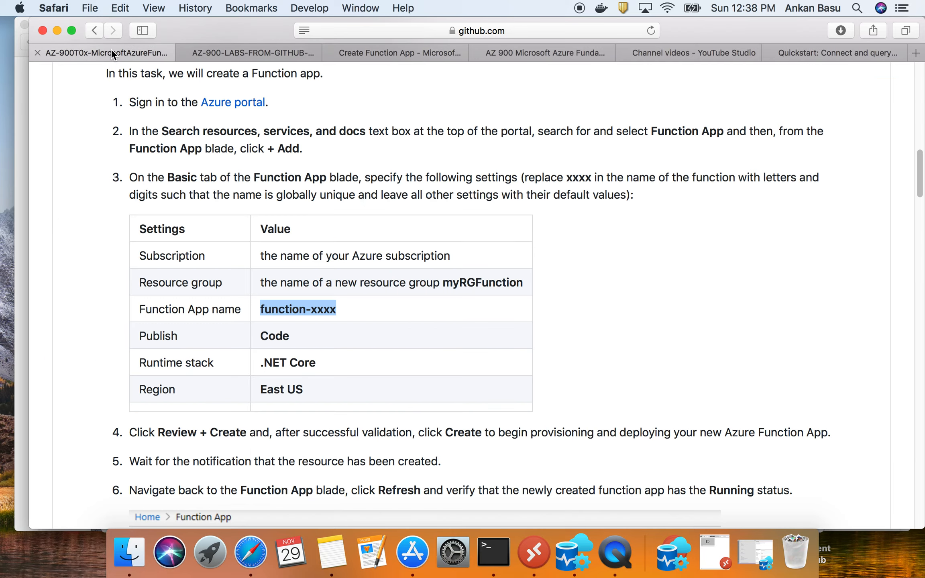
double_click(273, 337)
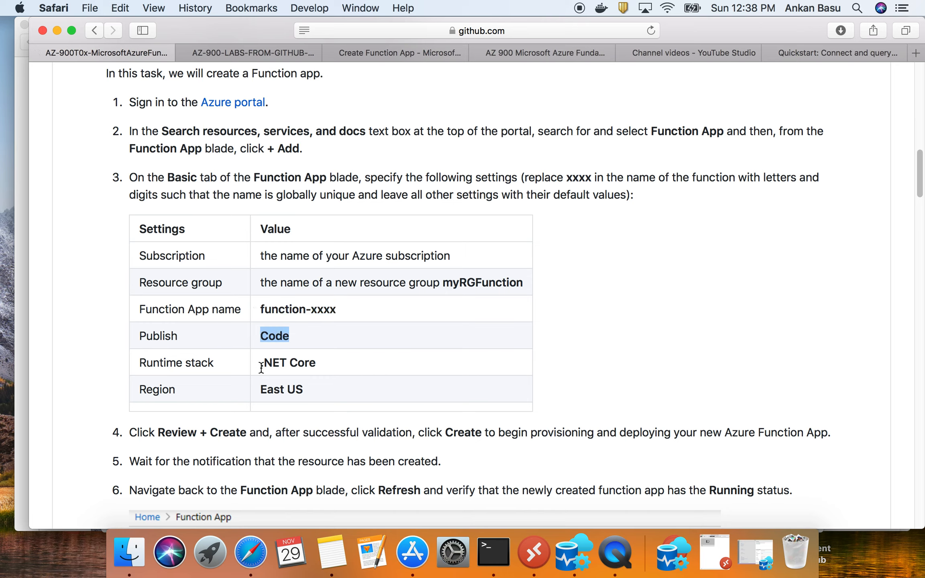
drag(261, 364, 339, 363)
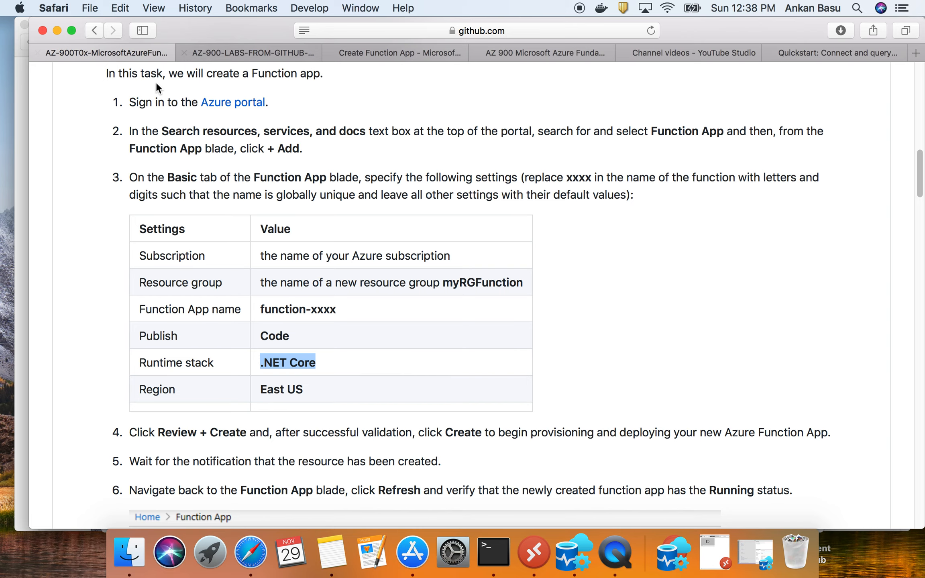
click(370, 47)
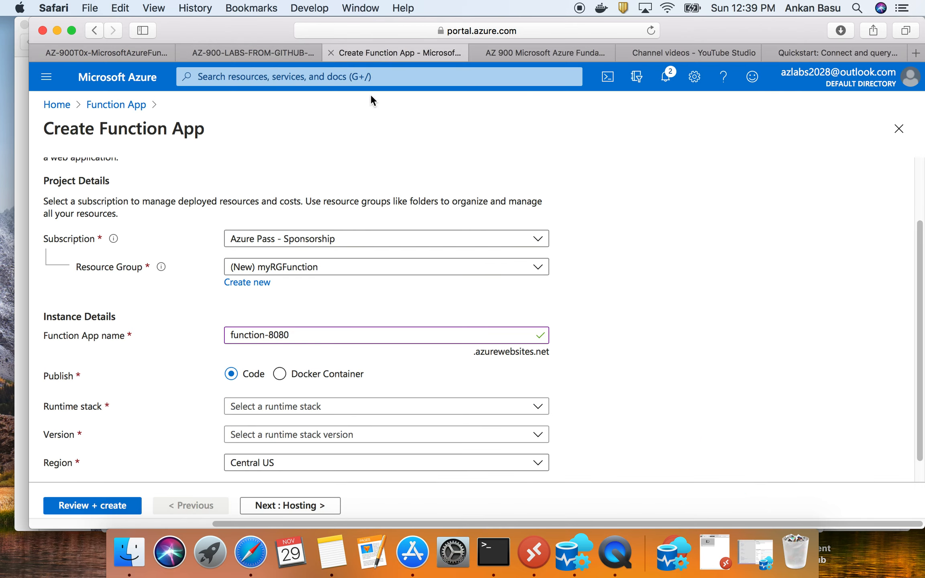
click(268, 407)
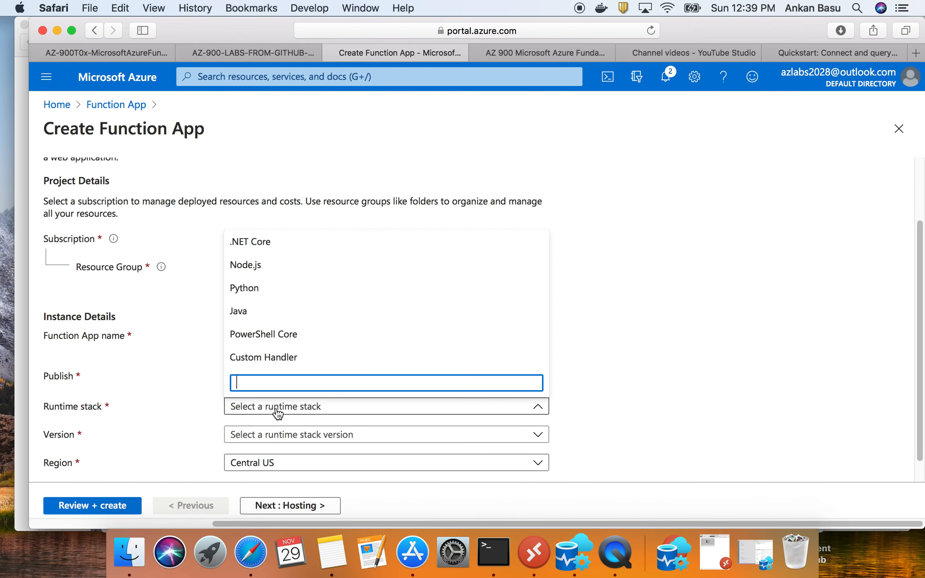
click(258, 245)
scroll(188, 406, down, 1)
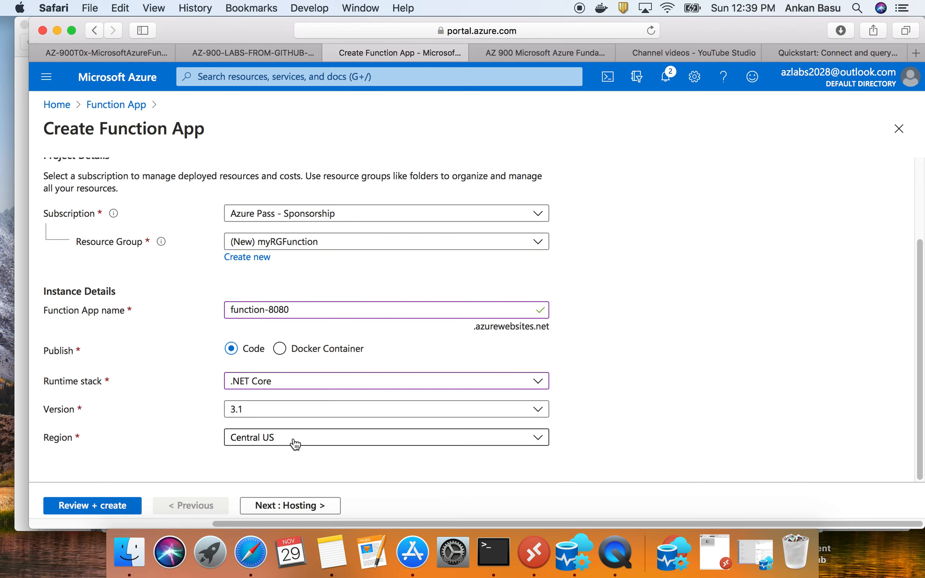
- Check the walkthrough's region value, set the function app's region to East US and continue to the Hosting settings
click(109, 56)
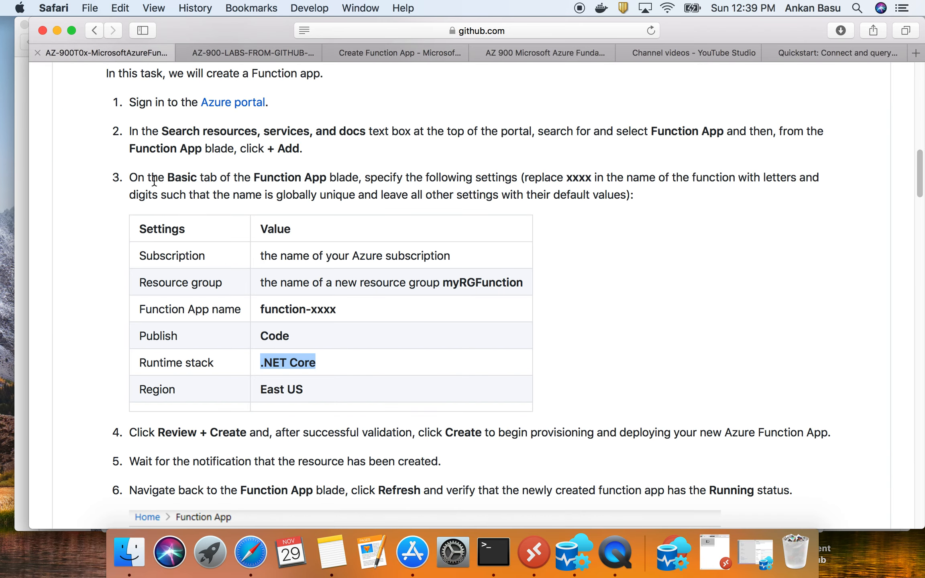
double_click(268, 387)
click(374, 51)
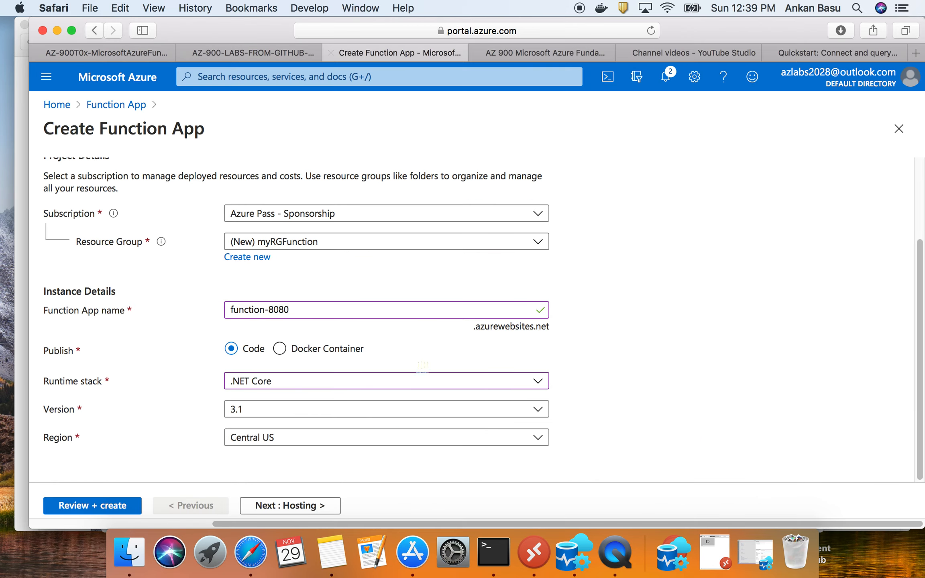
scroll(332, 435, up, 1)
click(310, 467)
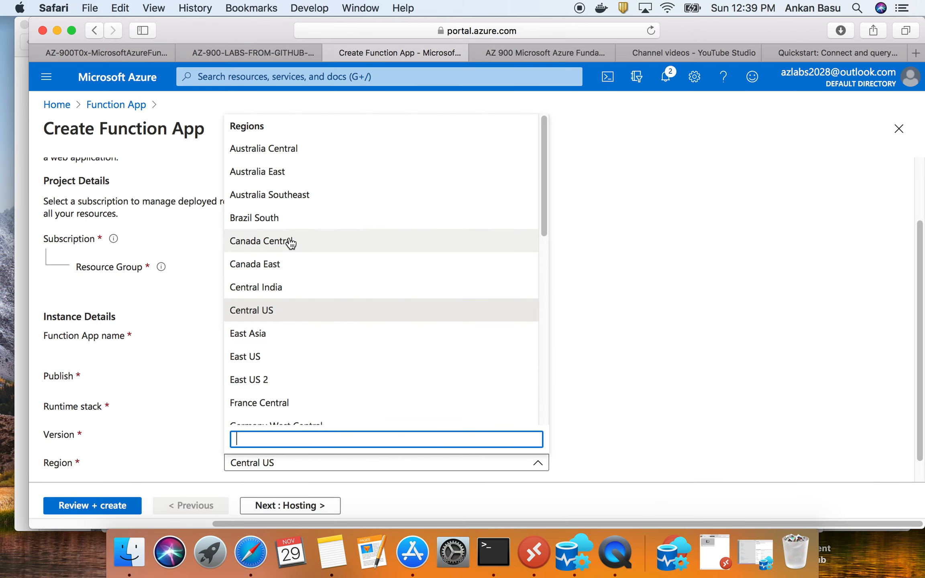
click(287, 356)
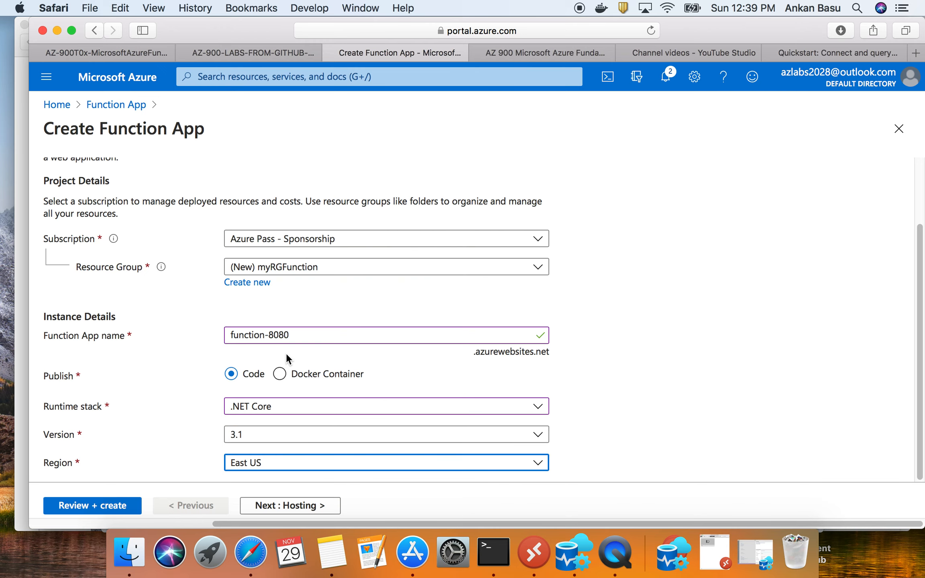
scroll(186, 409, down, 1)
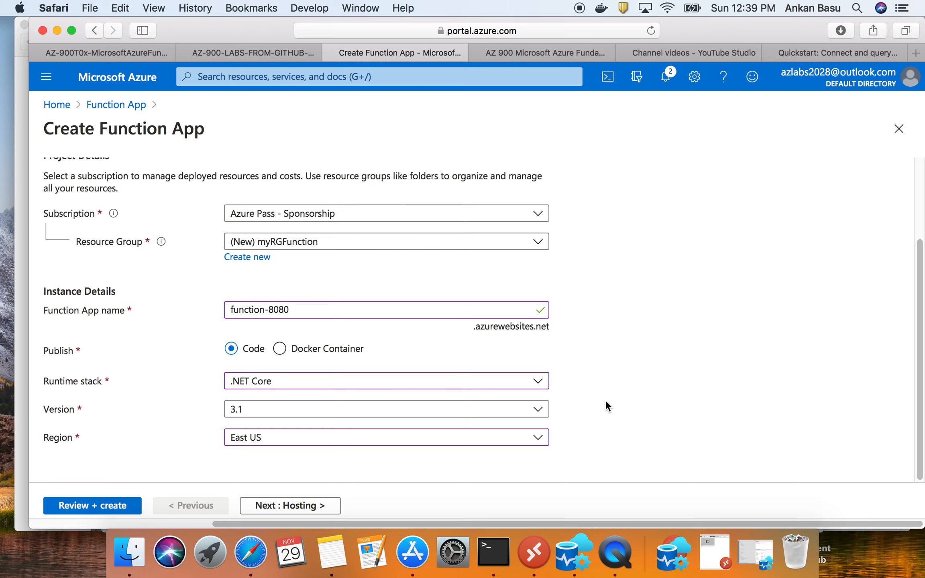
click(300, 507)
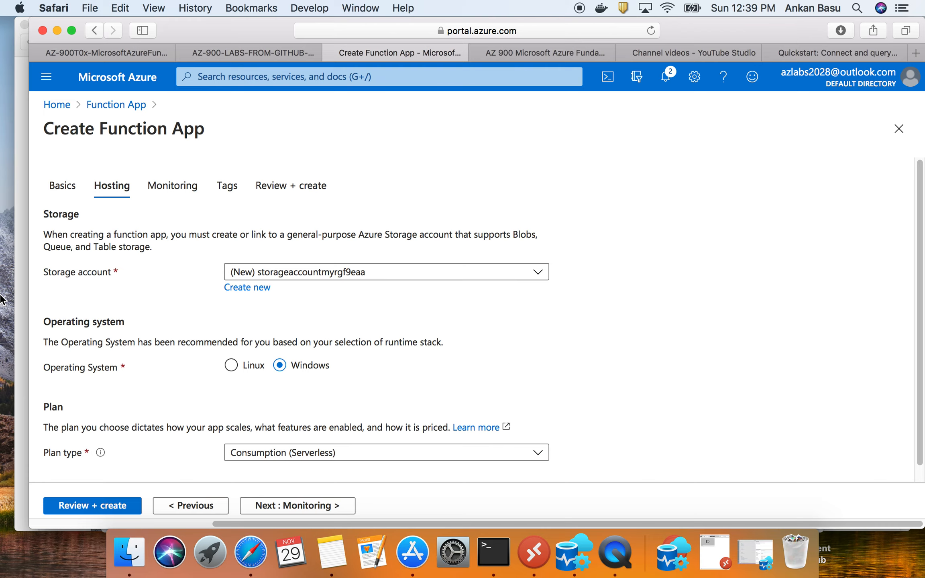
- Read steps 4 to 6 of the walkthrough on reviewing, creating and verifying the function app
click(81, 54)
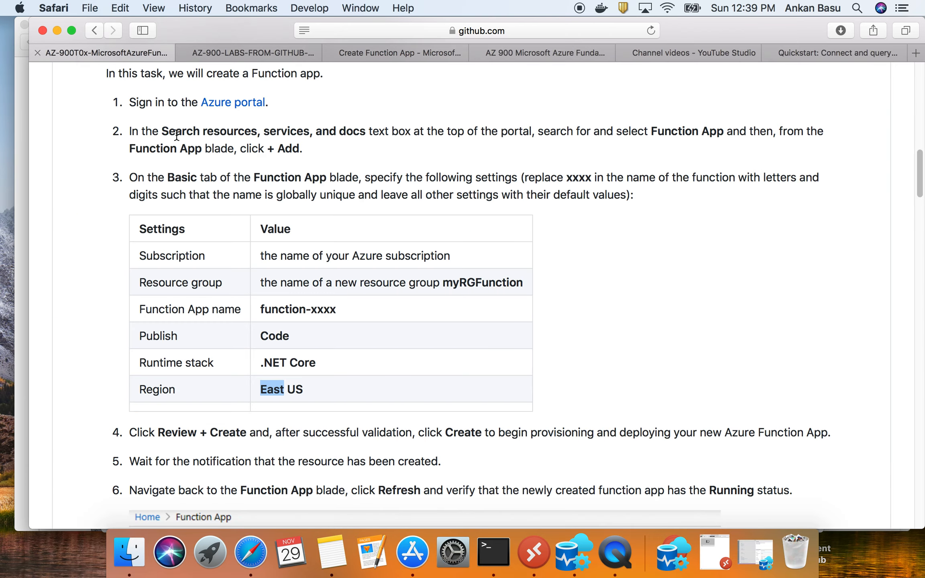
scroll(237, 292, down, 3)
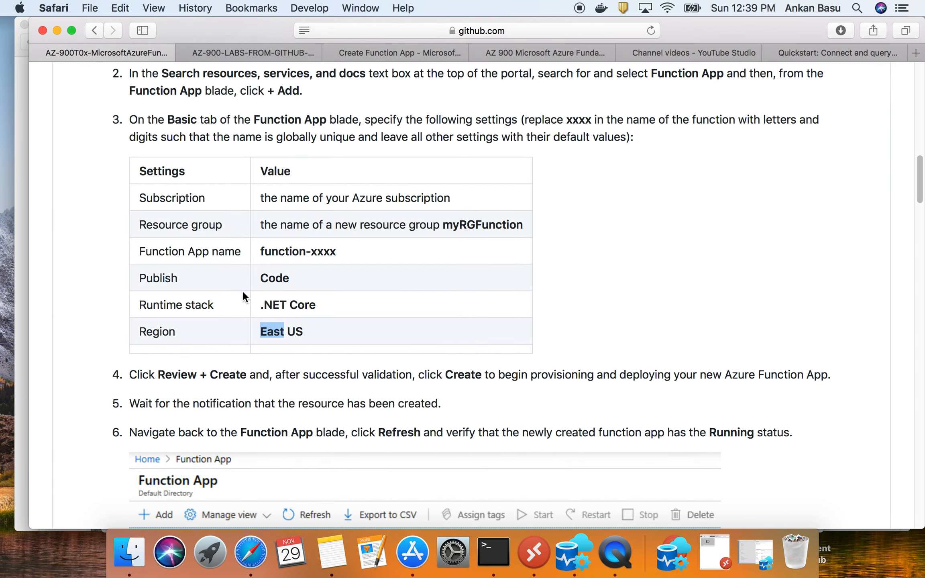
scroll(243, 291, down, 5)
drag(132, 287, 733, 337)
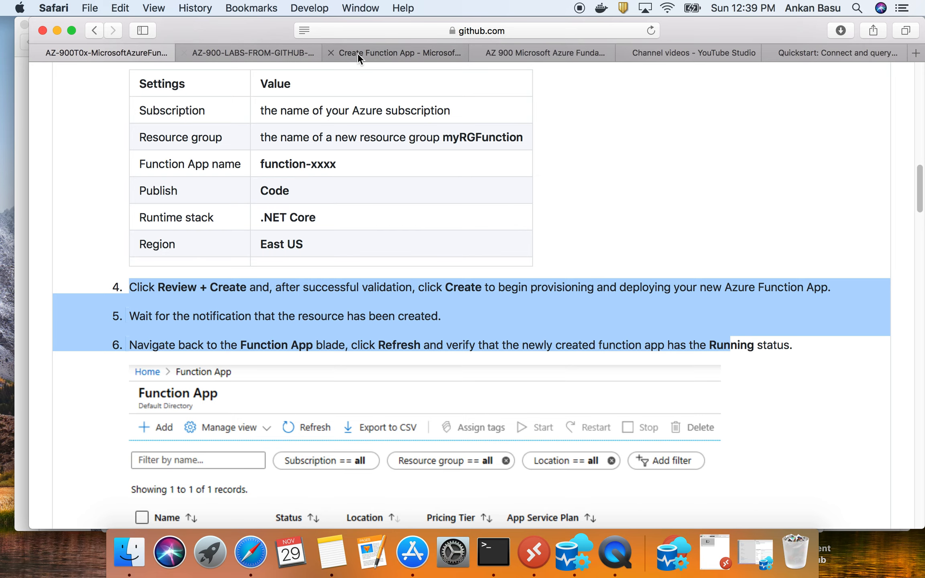
- Return to the Hosting settings and examine the storage account choices, operating system and plan type
click(371, 52)
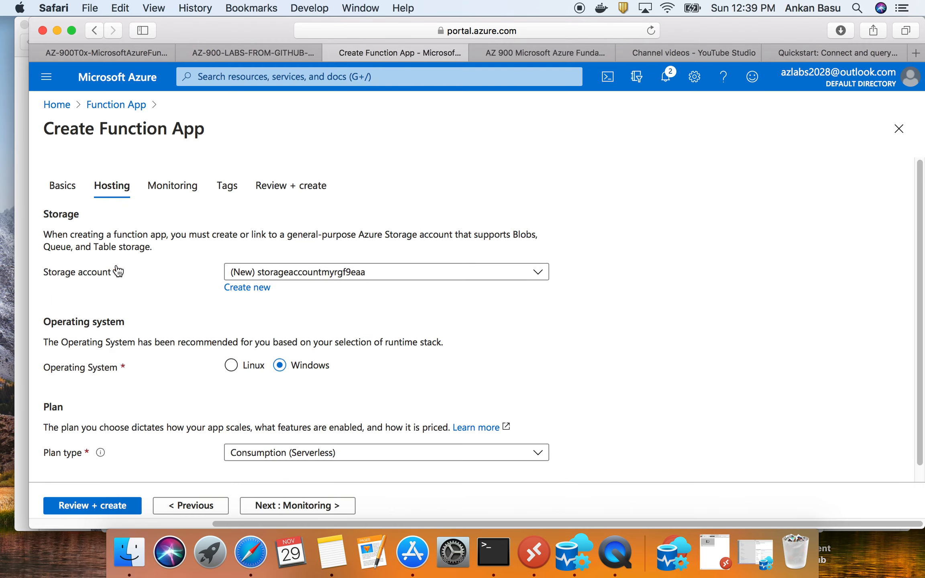
double_click(66, 216)
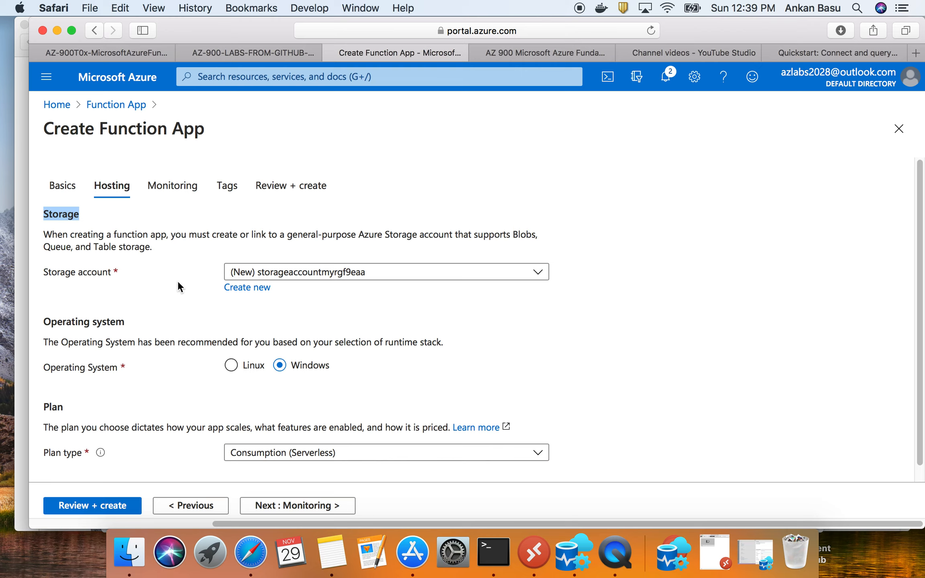
click(368, 281)
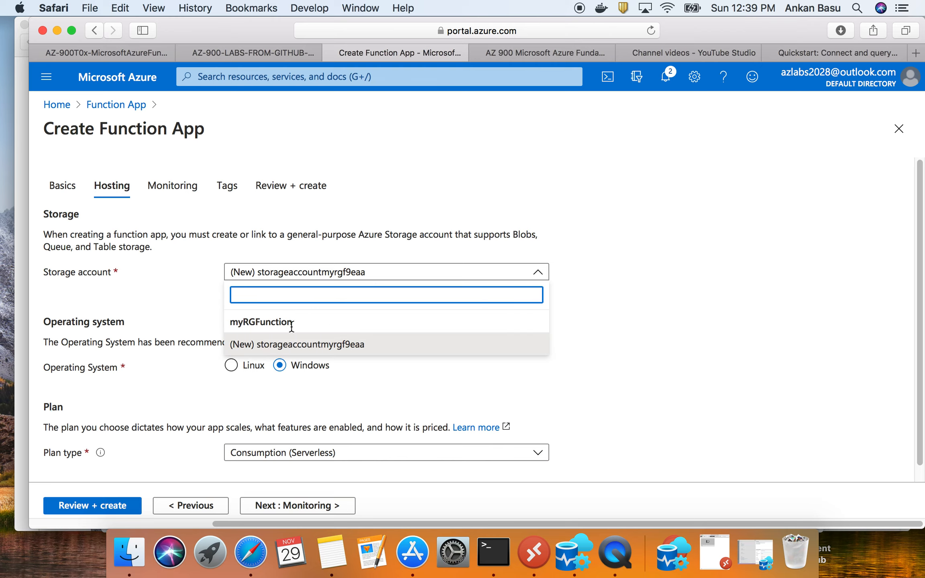
click(212, 290)
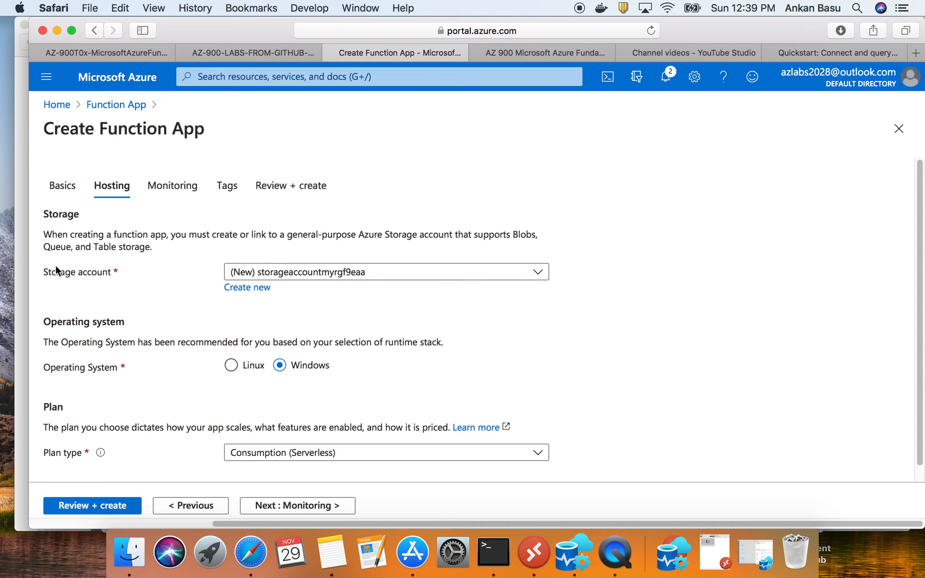
scroll(326, 277, down, 1)
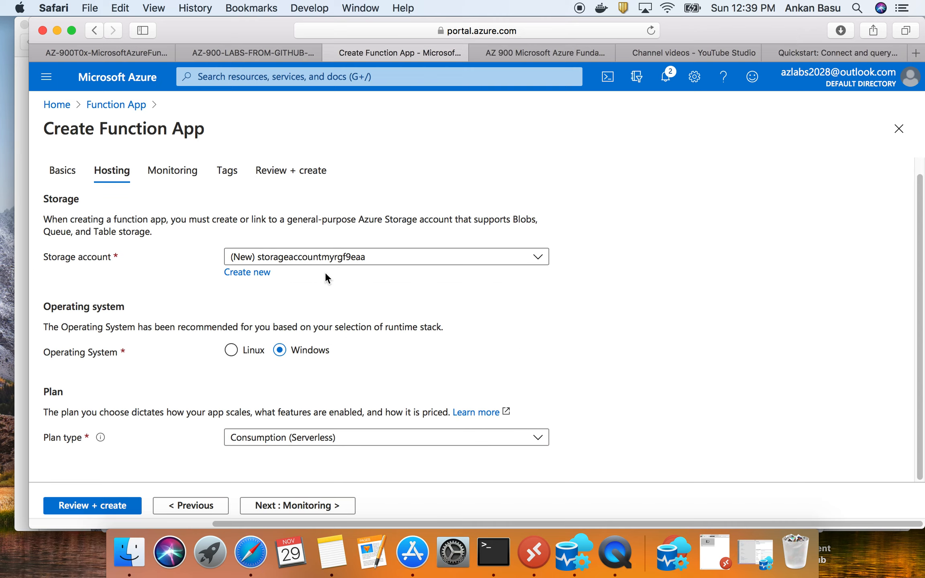
- Examine the operating system recommendation, the Plan type explanation and the available plan type options in the Hosting settings
scroll(241, 353, up, 1)
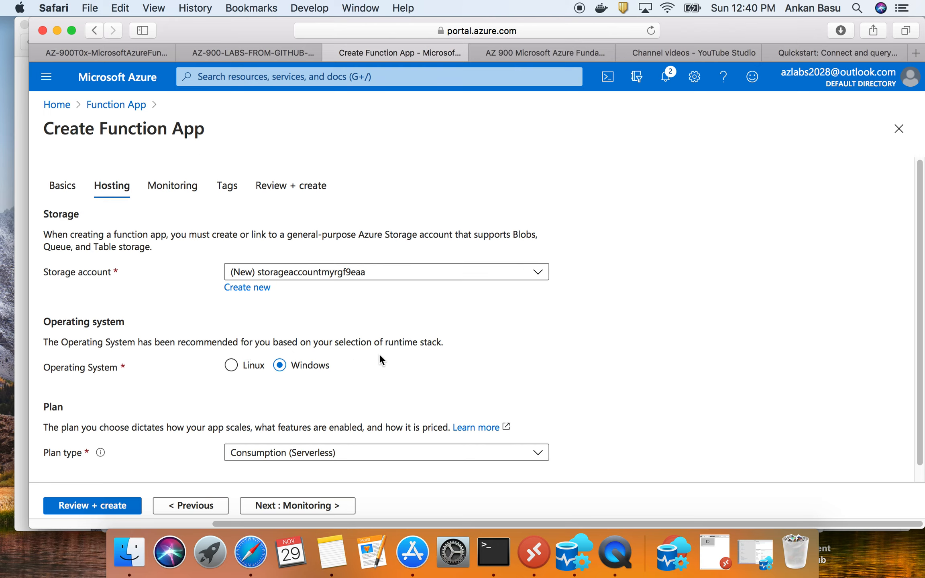
drag(388, 342, 444, 343)
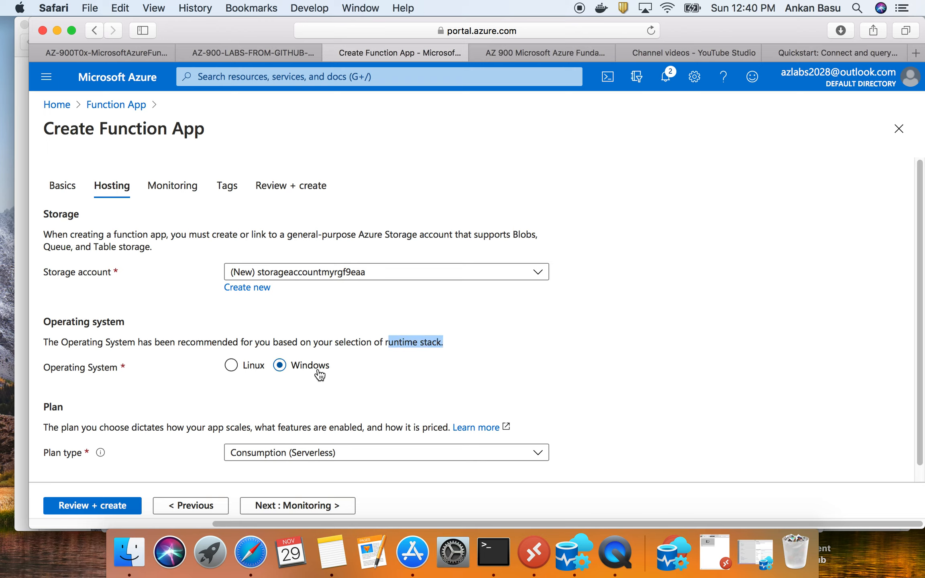
scroll(318, 356, down, 1)
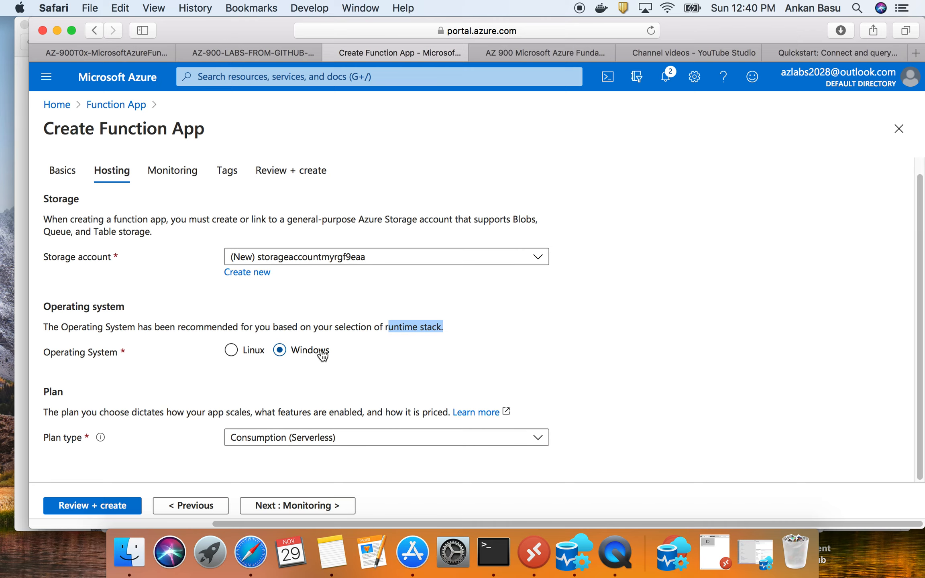
scroll(322, 435, up, 1)
scroll(178, 397, down, 1)
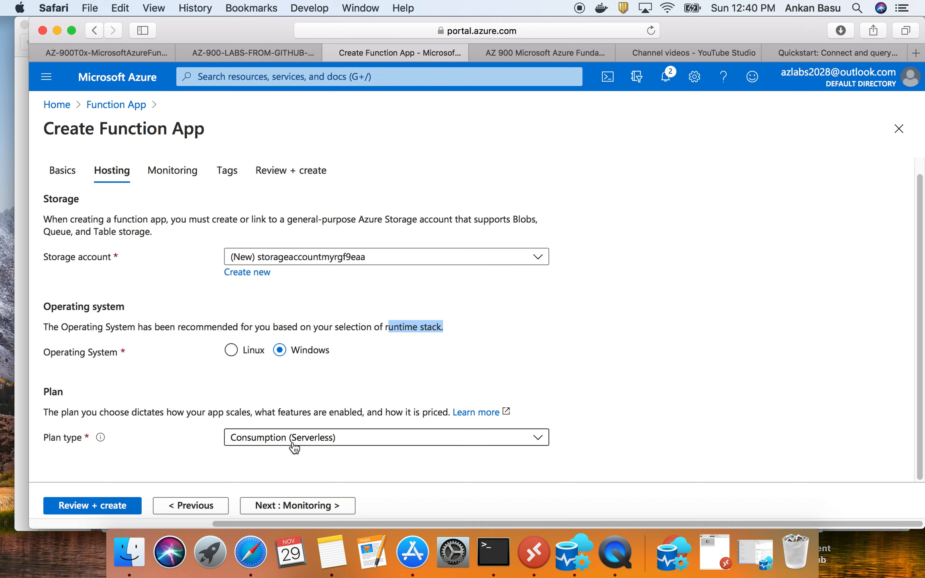
mouse_move(101, 439)
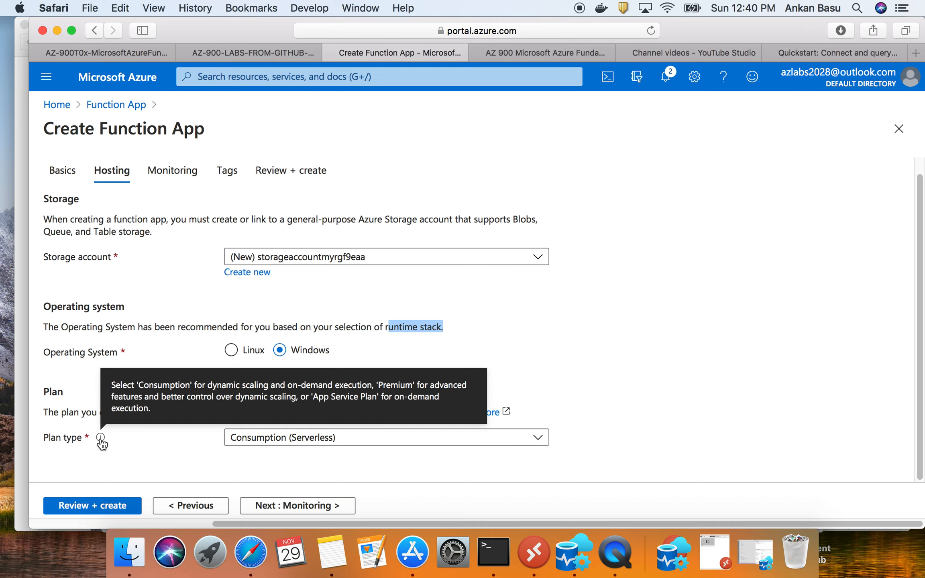
click(268, 438)
scroll(241, 440, up, 1)
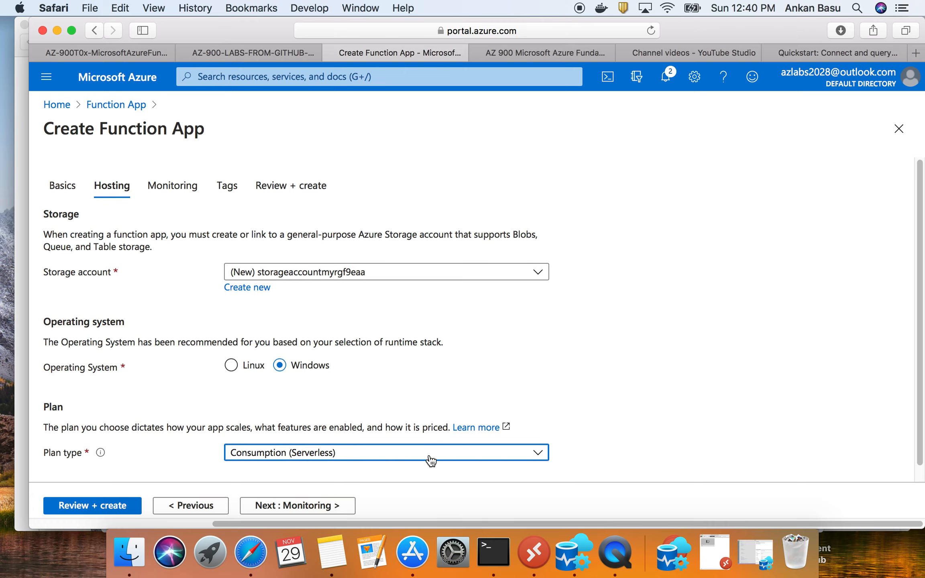
click(496, 459)
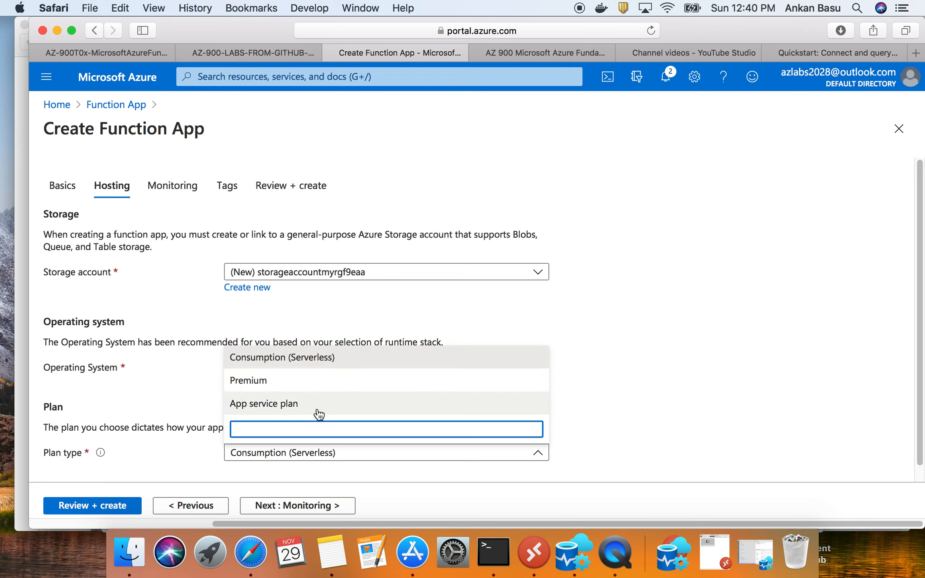
click(665, 364)
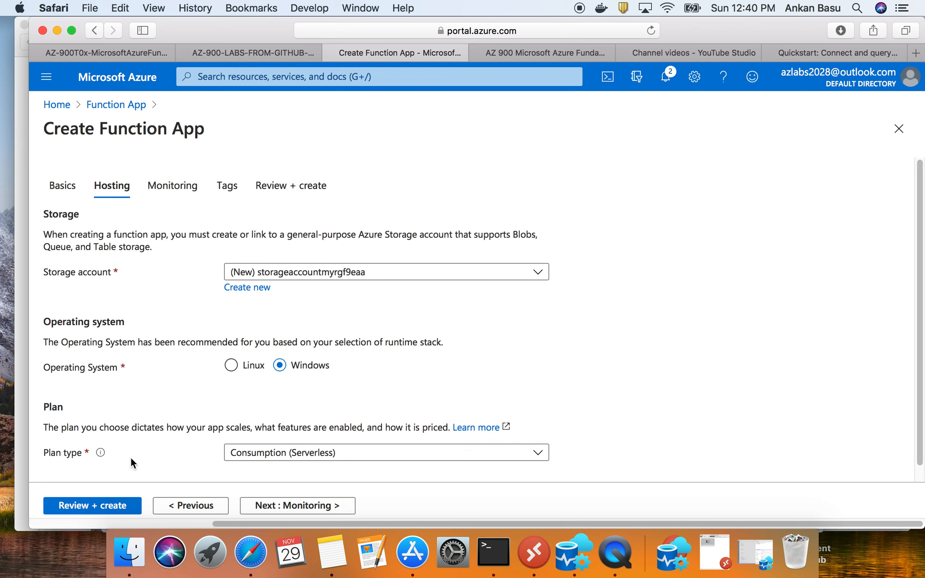
mouse_move(101, 456)
- Open the plan's Learn more documentation in a new tab and read about the Consumption, Premium and Dedicated (App Service) plans
right_click(475, 429)
click(508, 355)
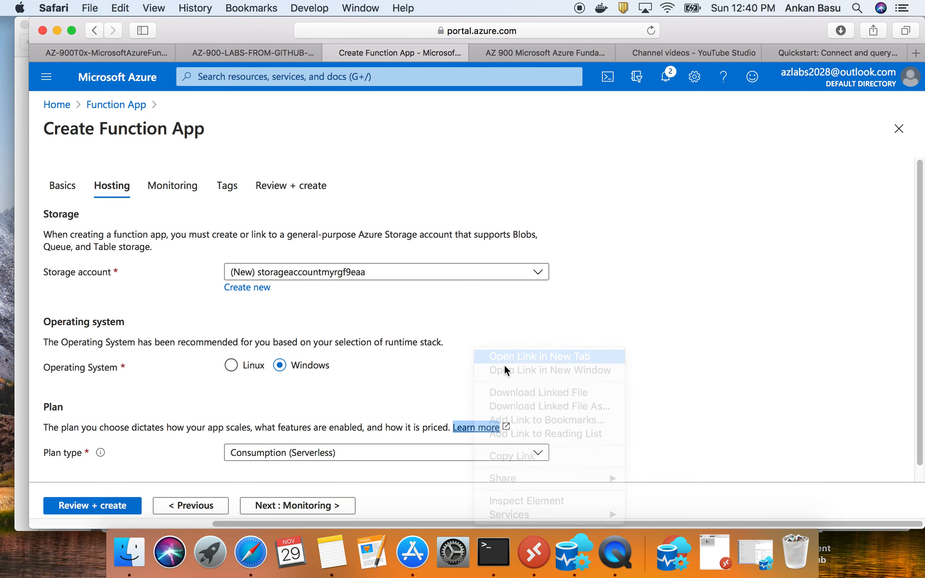
click(480, 56)
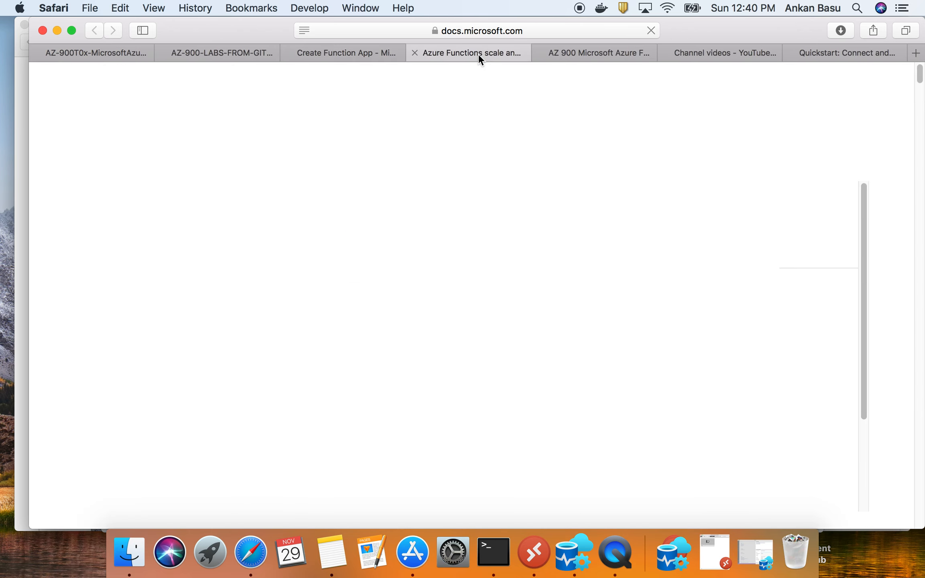
drag(283, 192, 689, 189)
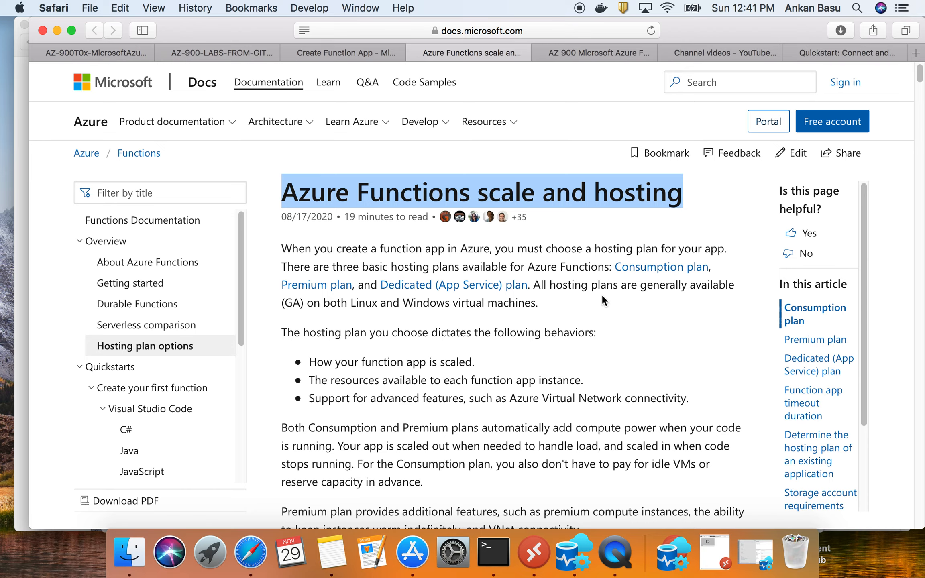
scroll(602, 294, down, 1)
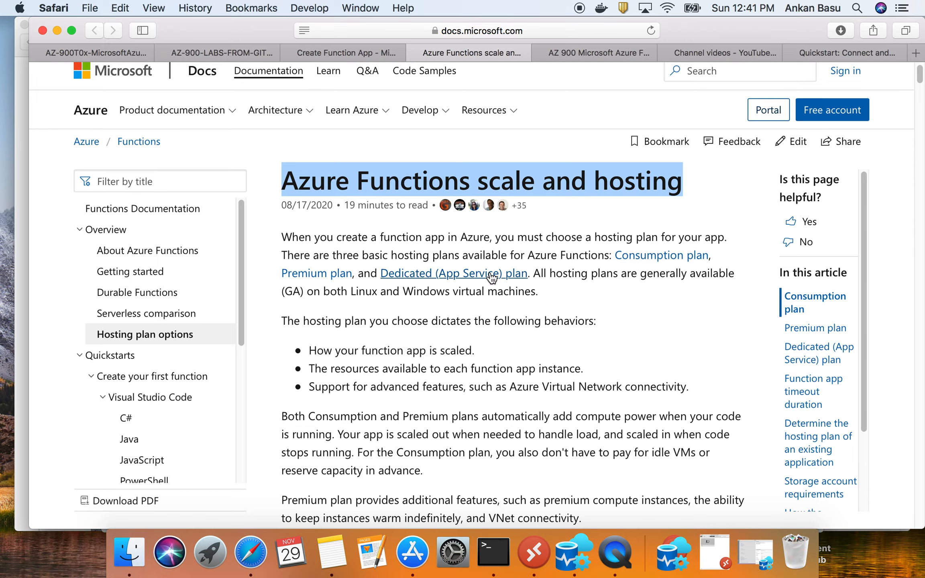
scroll(490, 273, down, 5)
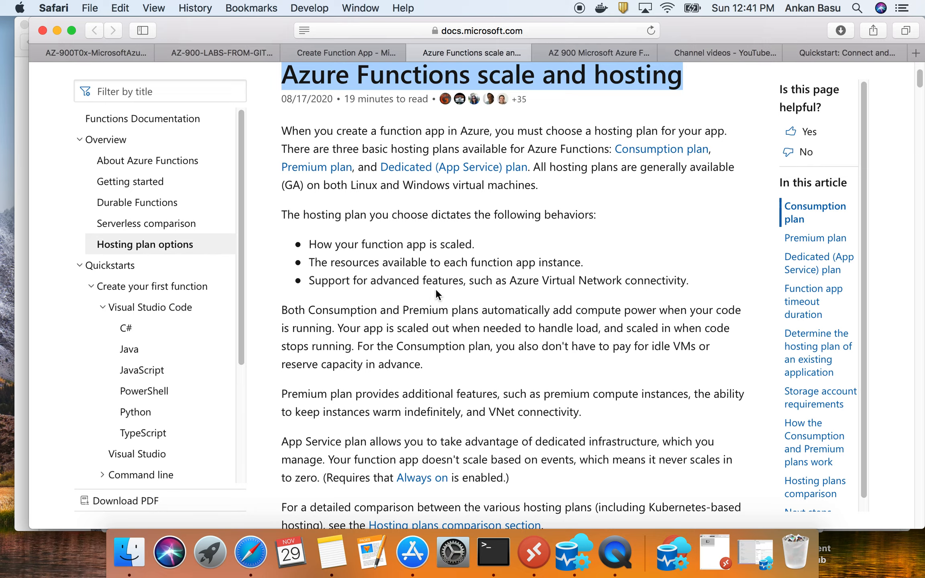
scroll(532, 301, down, 10)
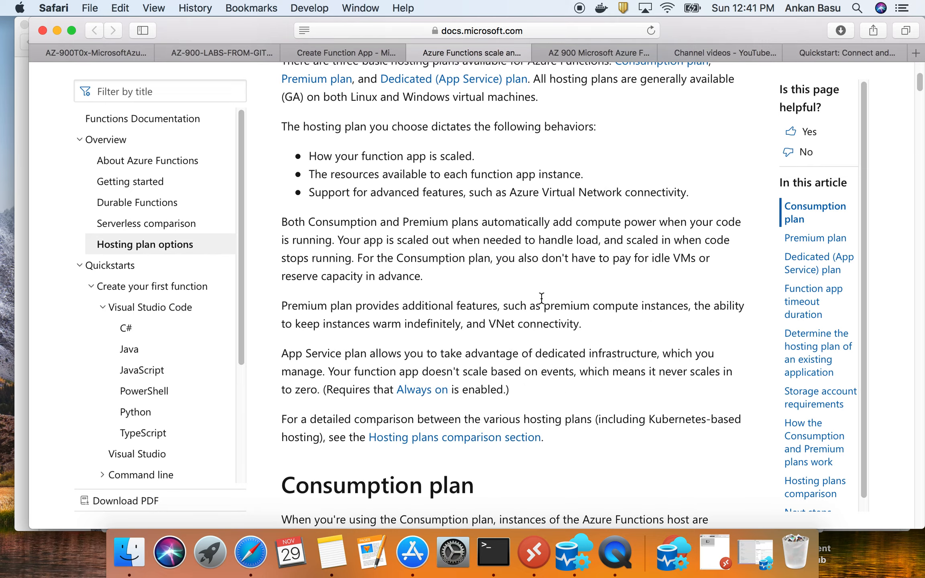
scroll(542, 293, down, 15)
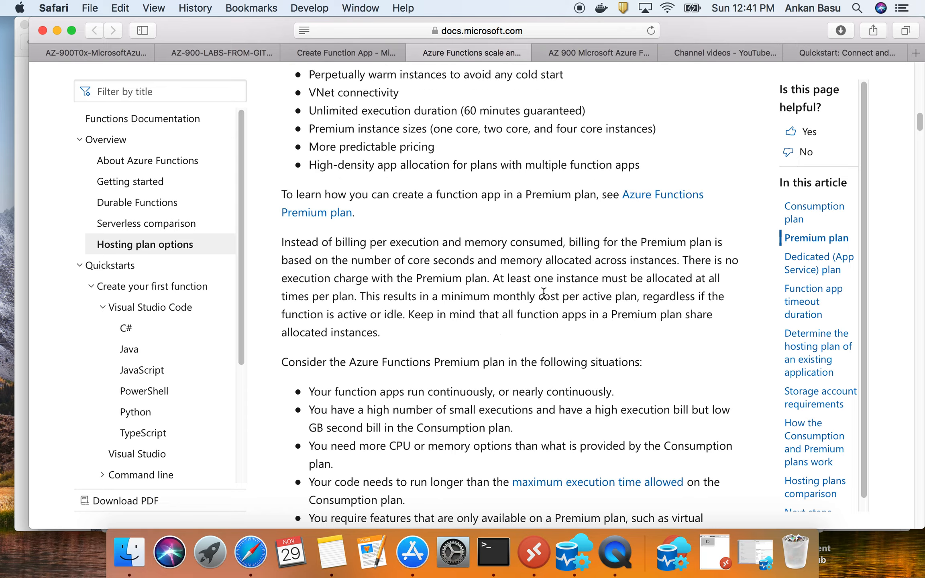
scroll(542, 292, down, 15)
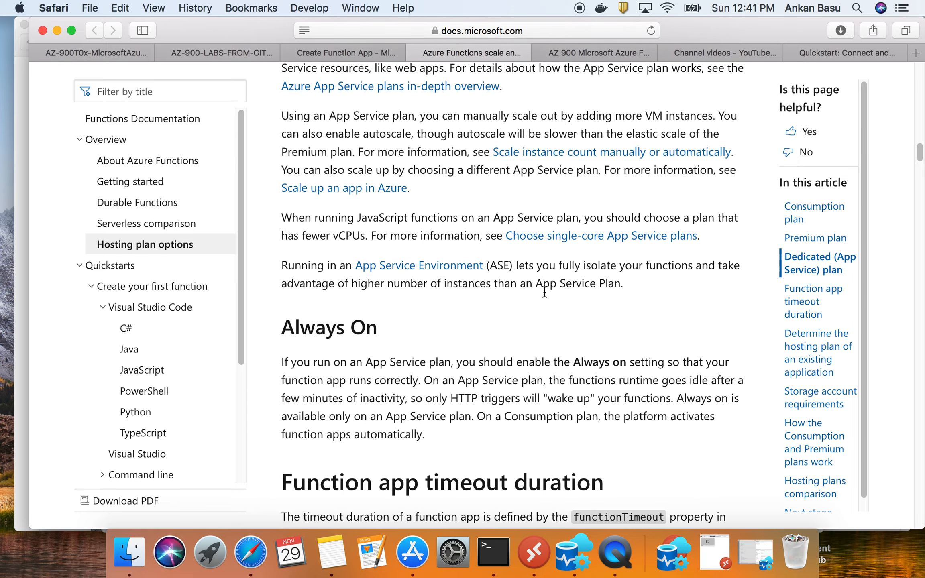
- Read the documentation sections on function app timeout duration, determining the hosting plan, runtime scaling and cold start
scroll(544, 290, down, 1)
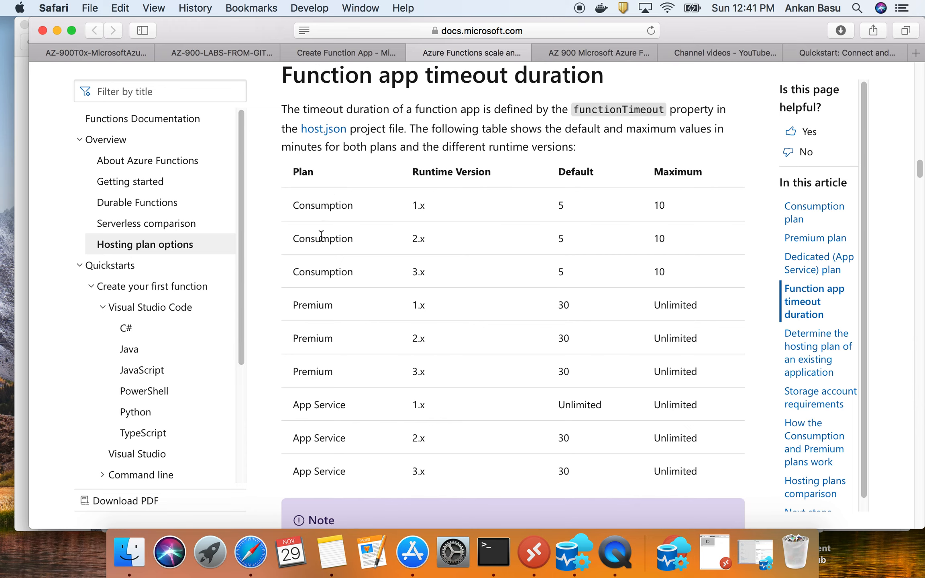
scroll(348, 387, down, 10)
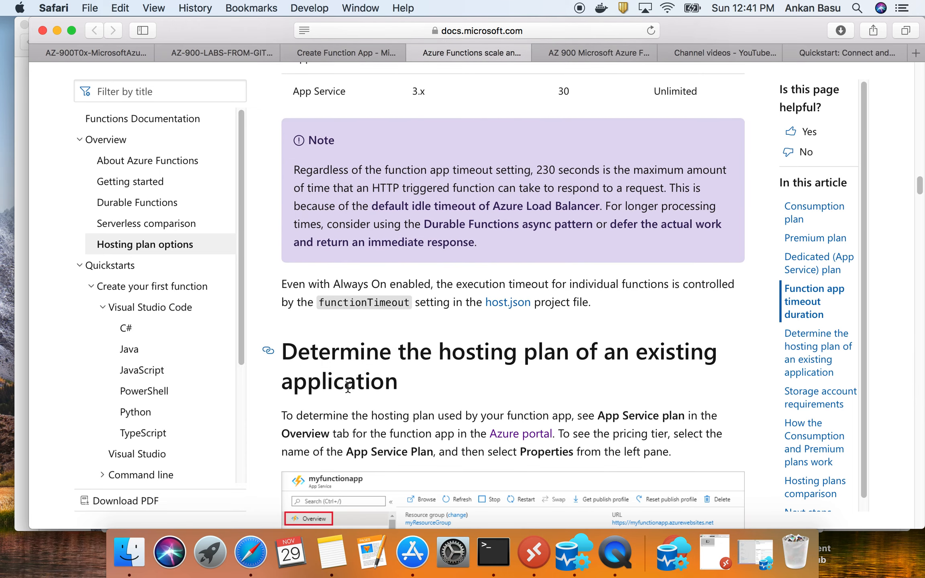
scroll(348, 386, down, 10)
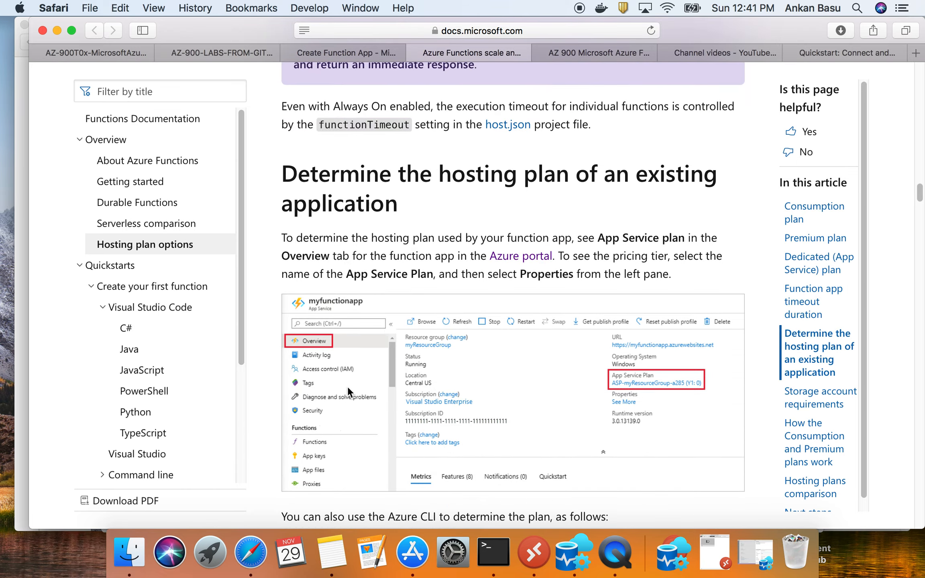
scroll(347, 386, down, 7)
scroll(348, 386, down, 10)
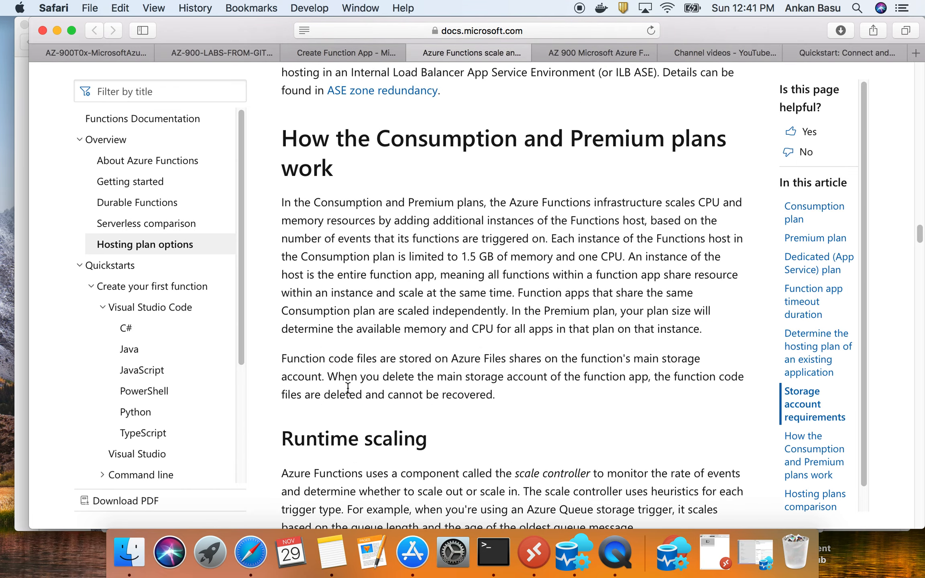
scroll(348, 388, down, 12)
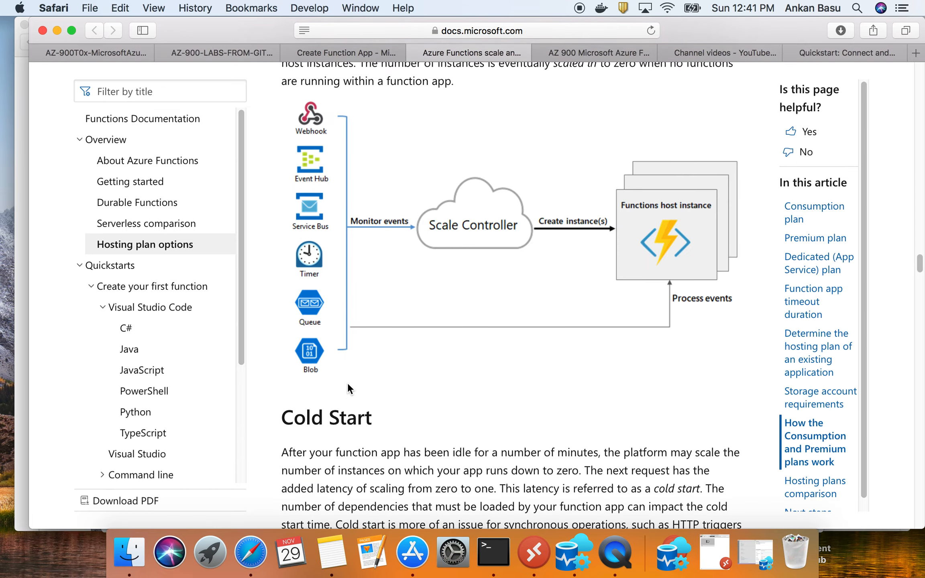
scroll(347, 382, down, 10)
scroll(346, 381, down, 5)
- Return to the function app creation form and proceed through Monitoring and Tags with their default settings to Review + create
click(80, 54)
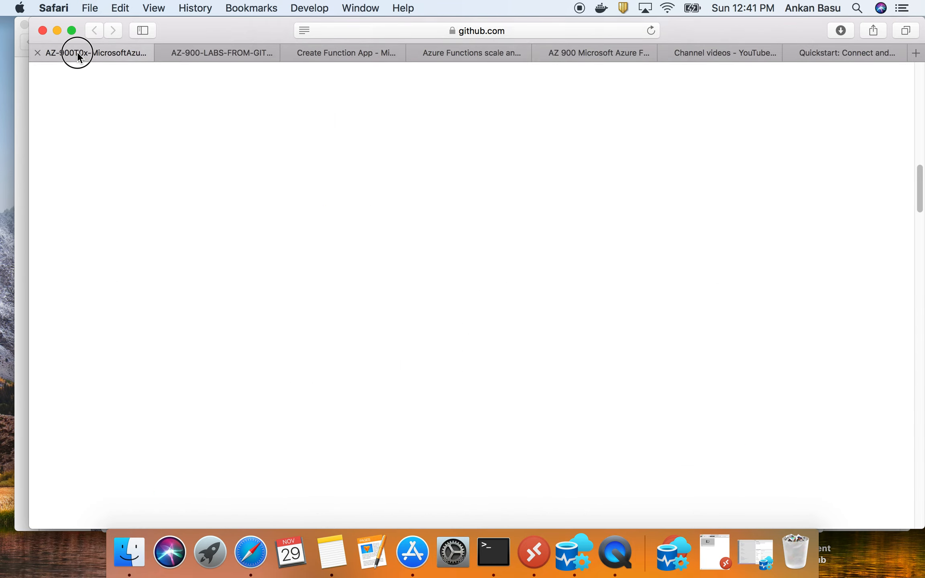
click(336, 55)
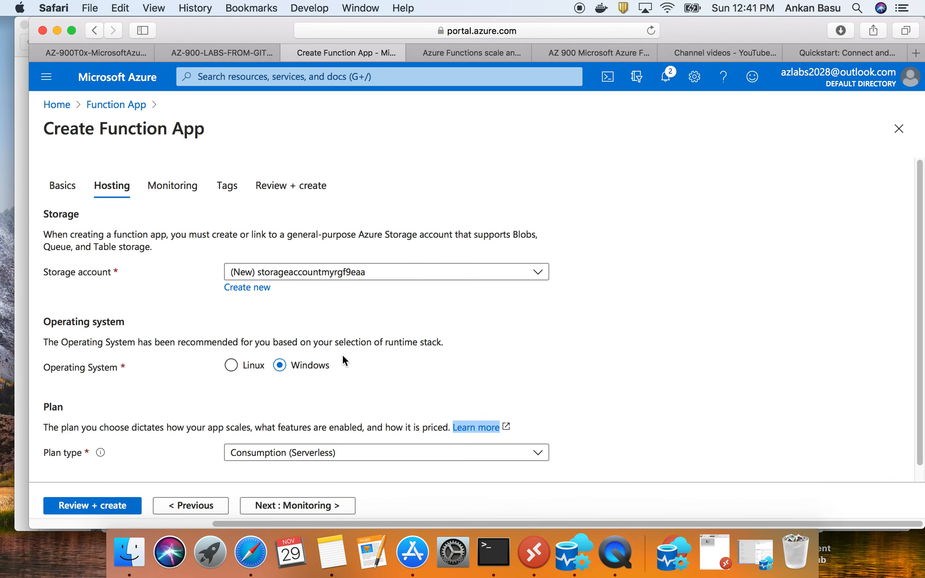
scroll(343, 358, down, 1)
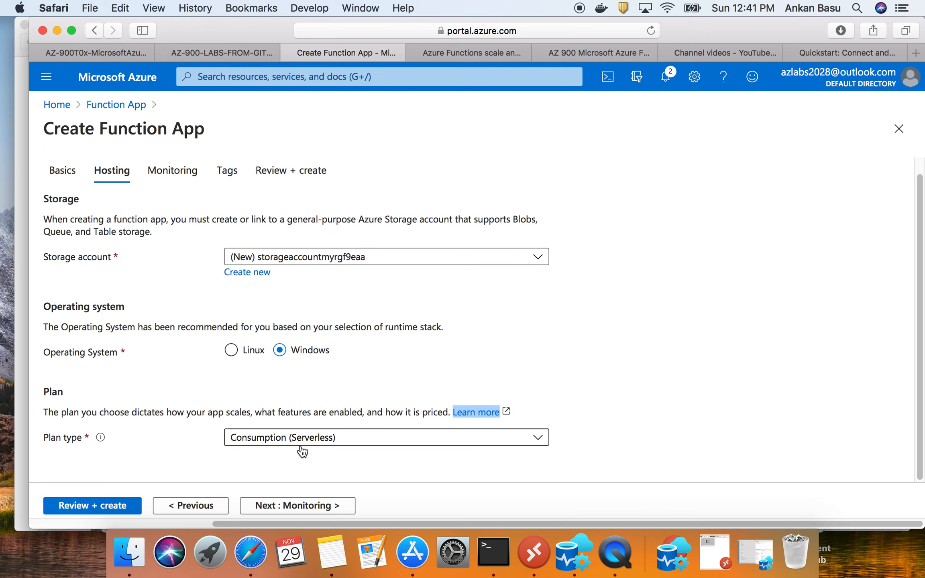
click(316, 508)
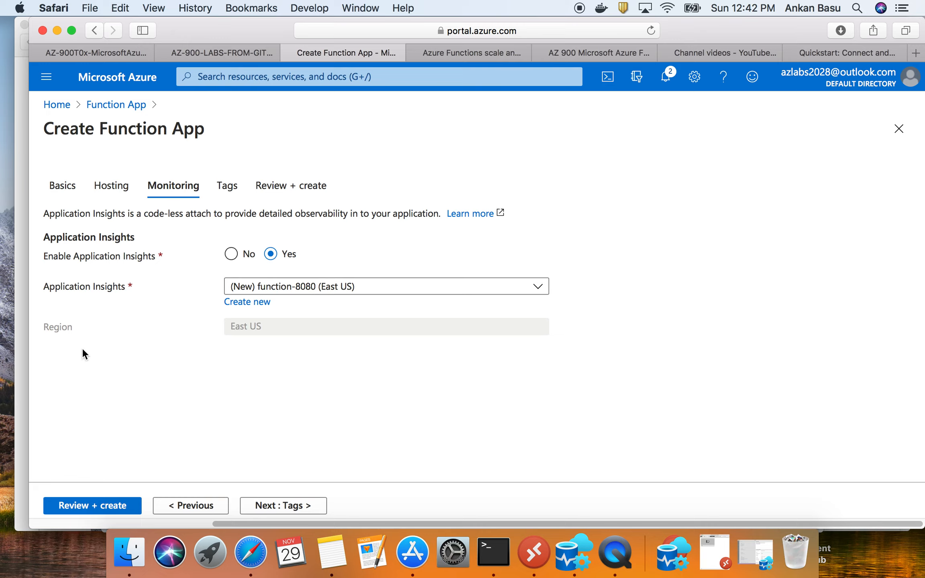
click(270, 509)
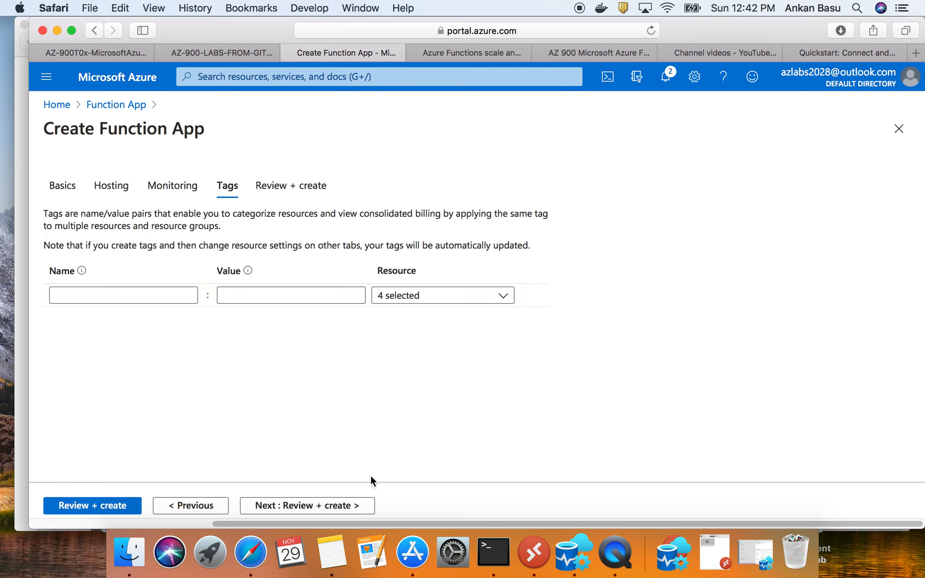
click(315, 506)
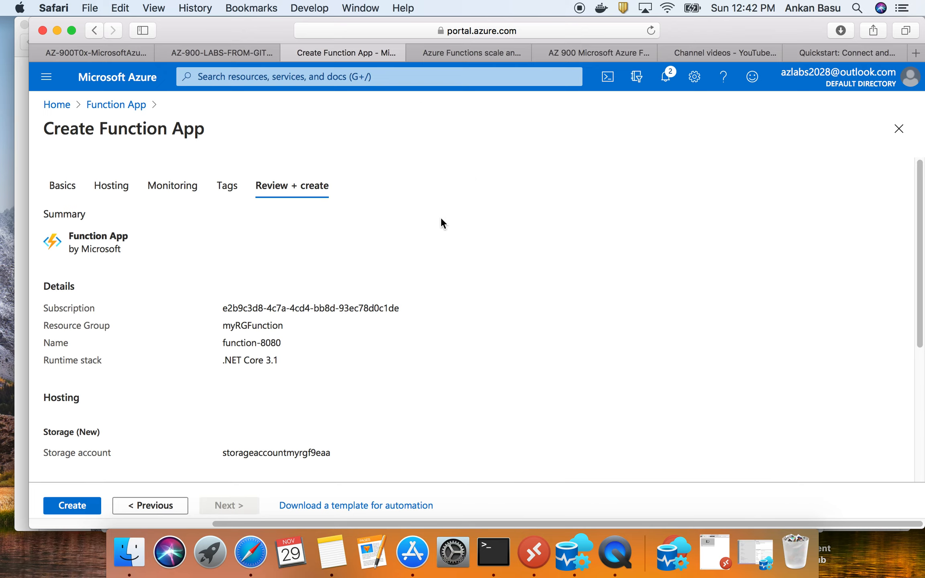
- Review the function app summary, checking the subscription, resource group, name, runtime stack and storage account
scroll(99, 402, down, 1)
drag(282, 360, 36, 289)
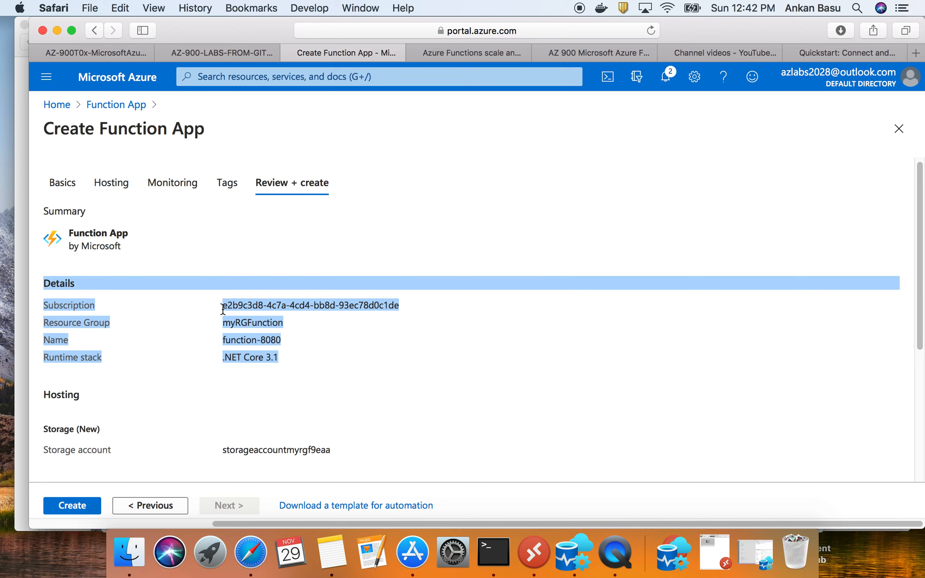
double_click(237, 304)
double_click(236, 321)
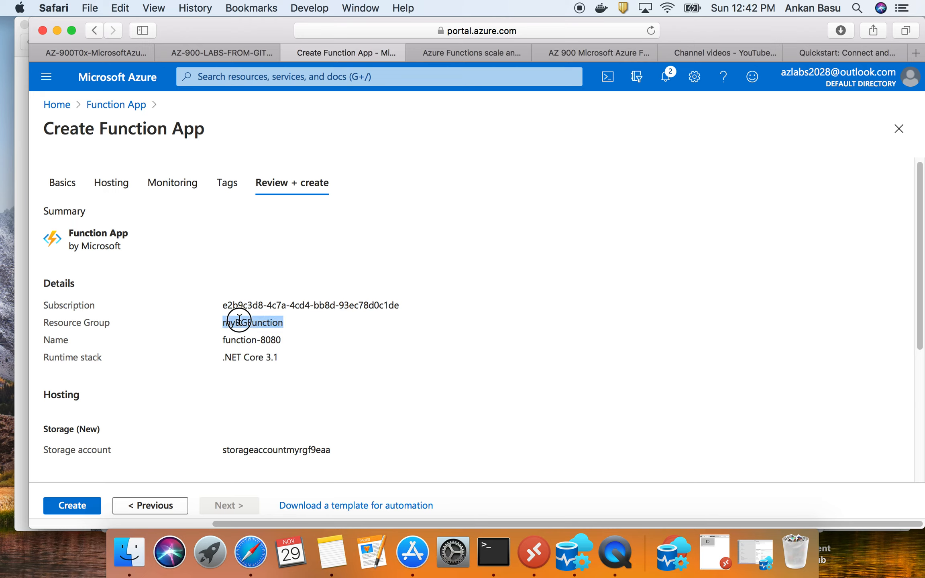
triple_click(252, 342)
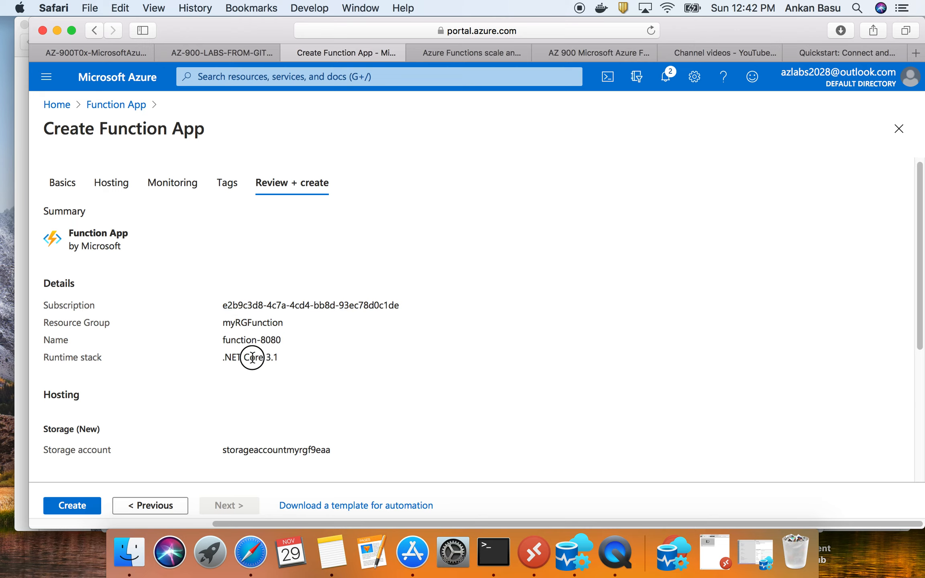
triple_click(253, 356)
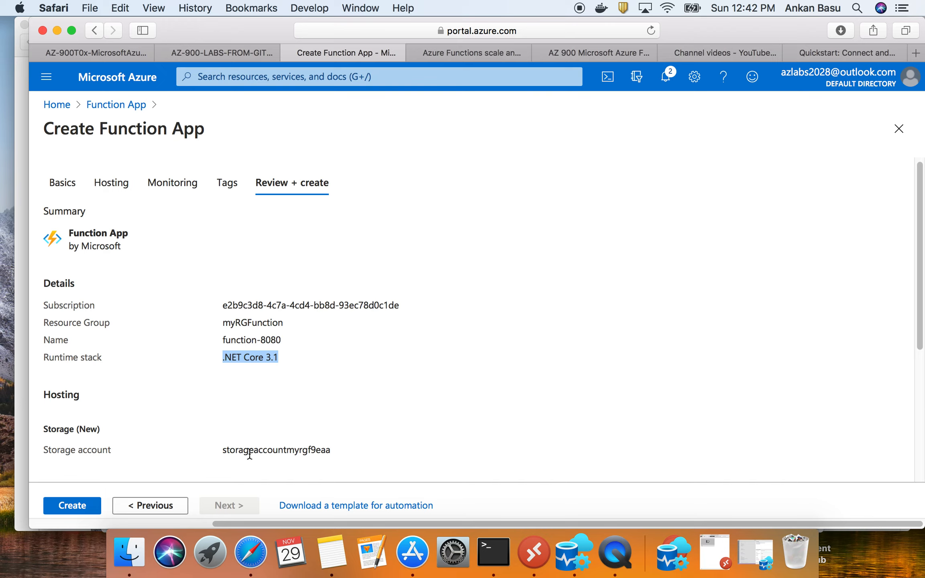
double_click(277, 449)
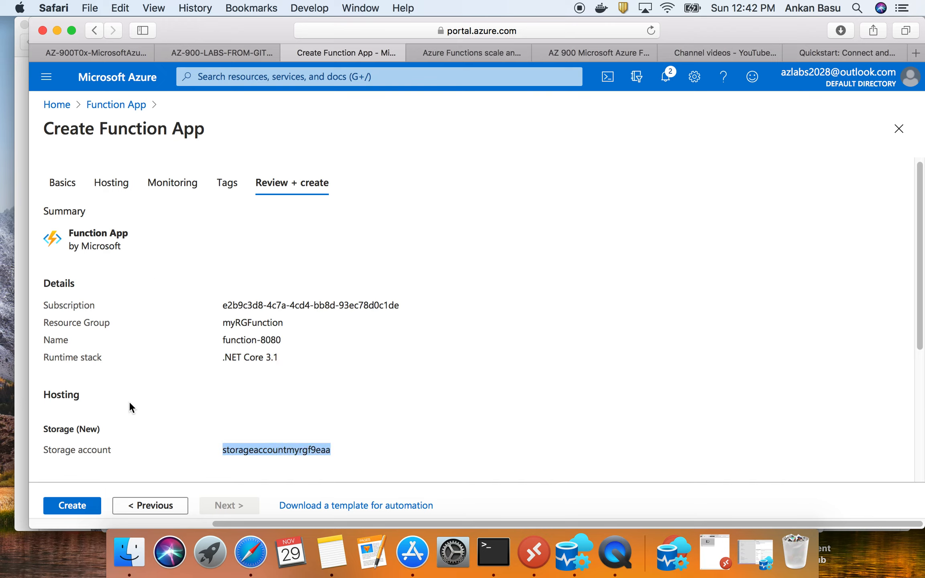
- Create the function app and check its deployment progress in the portal notifications
click(74, 506)
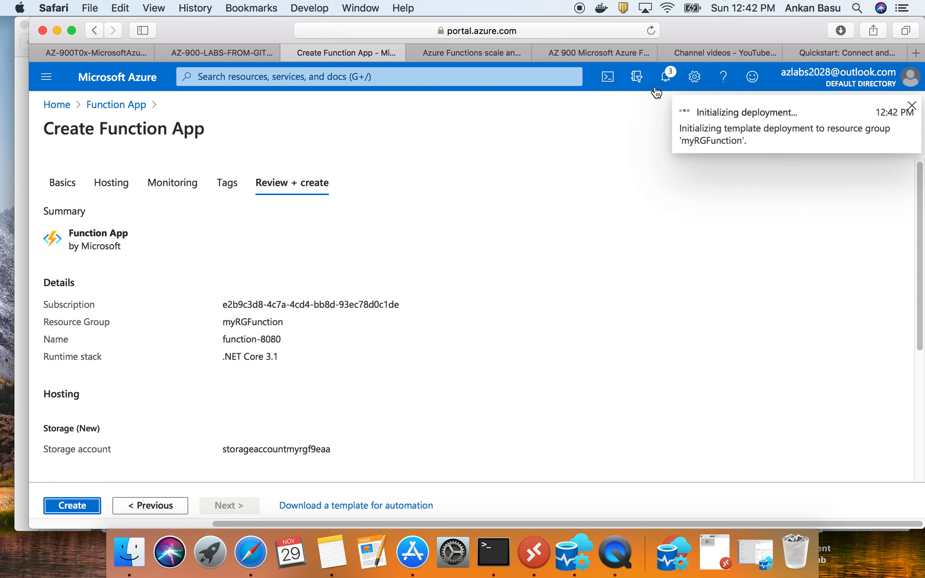
click(667, 80)
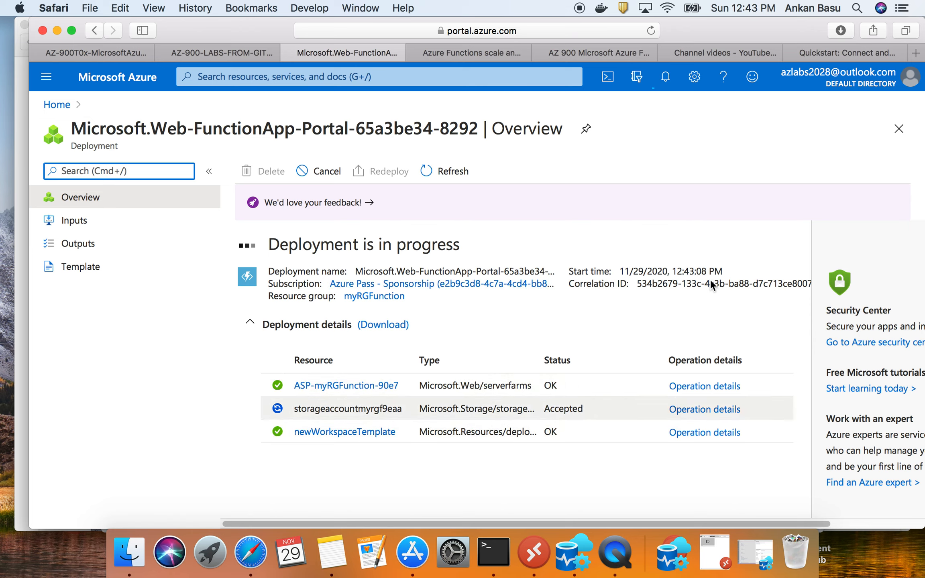
click(667, 87)
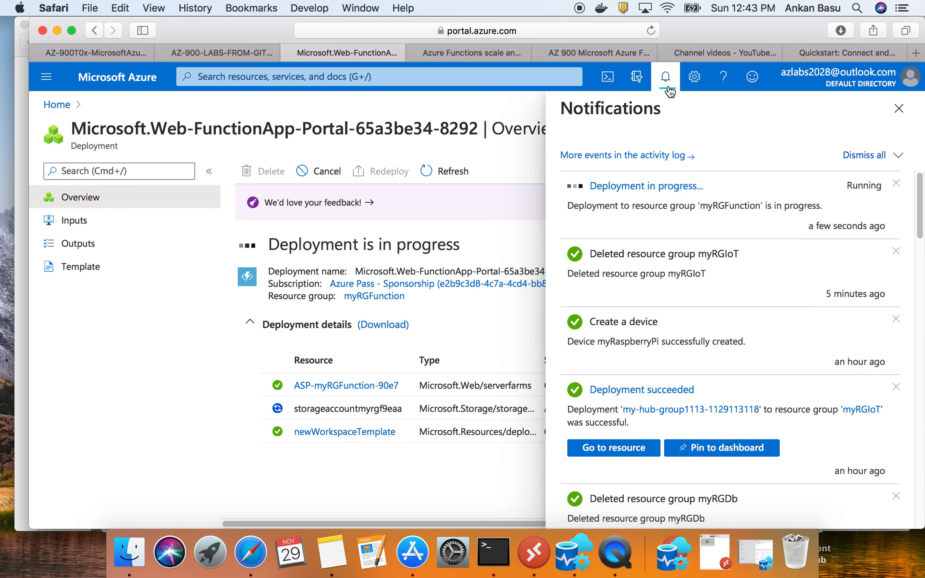
- Read the GitHub walkthrough's remaining Task 1 steps and the start of Task 2 on creating an HTTP triggered function
click(92, 50)
scroll(409, 403, down, 3)
scroll(414, 411, down, 1)
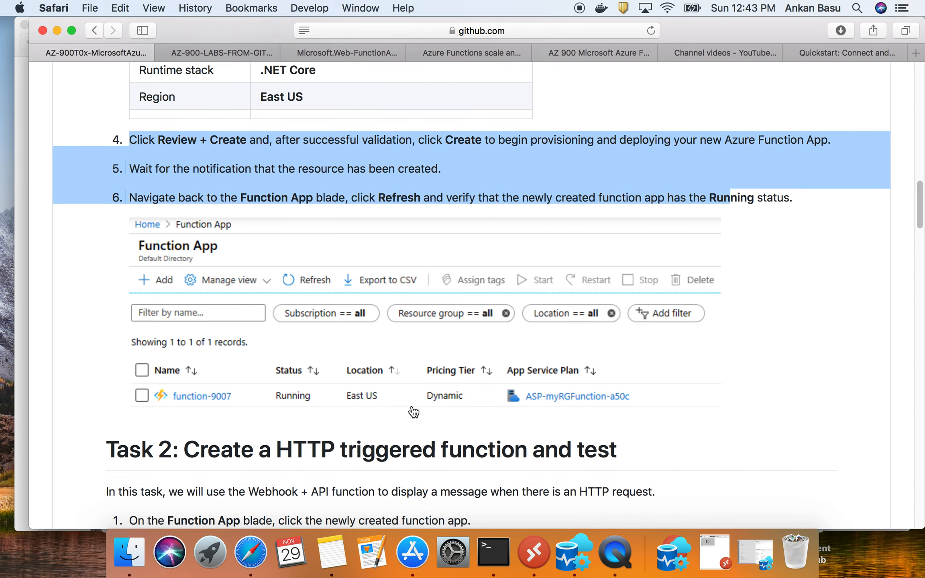
scroll(413, 411, down, 3)
scroll(413, 405, up, 20)
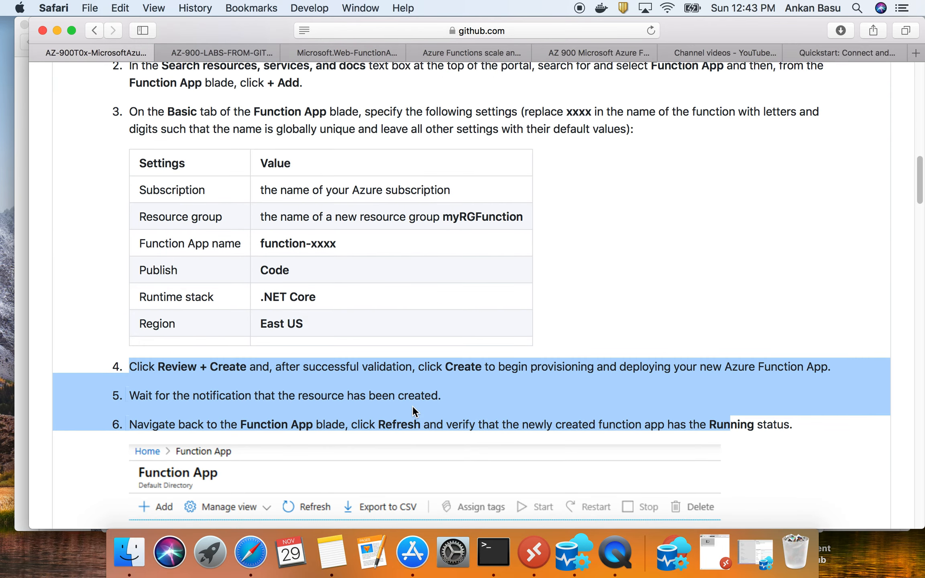
triple_click(270, 128)
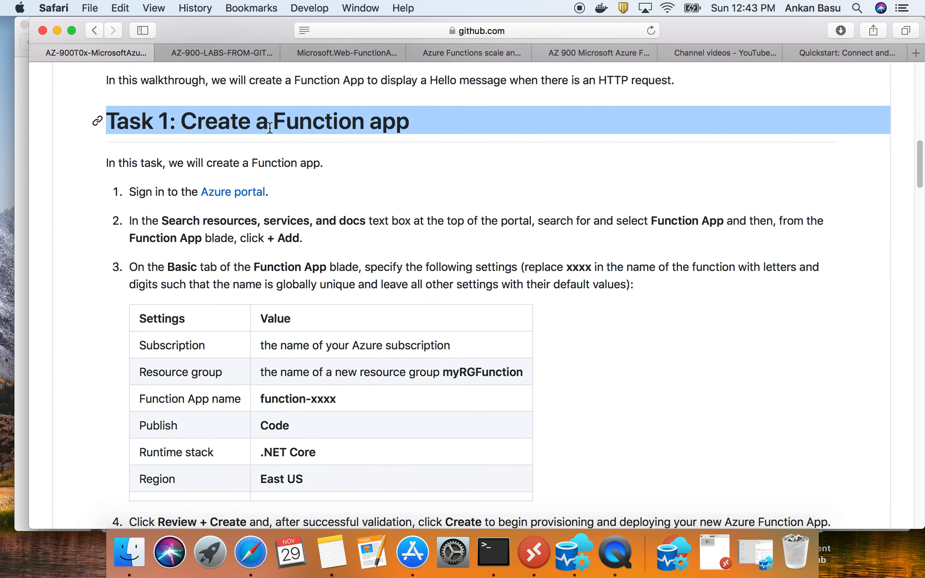
scroll(244, 381, down, 20)
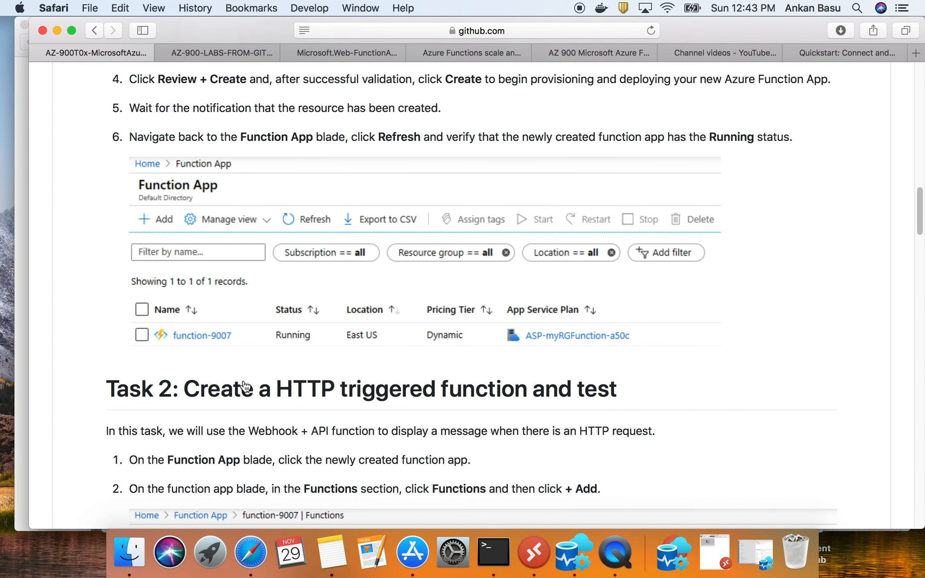
scroll(269, 378, down, 6)
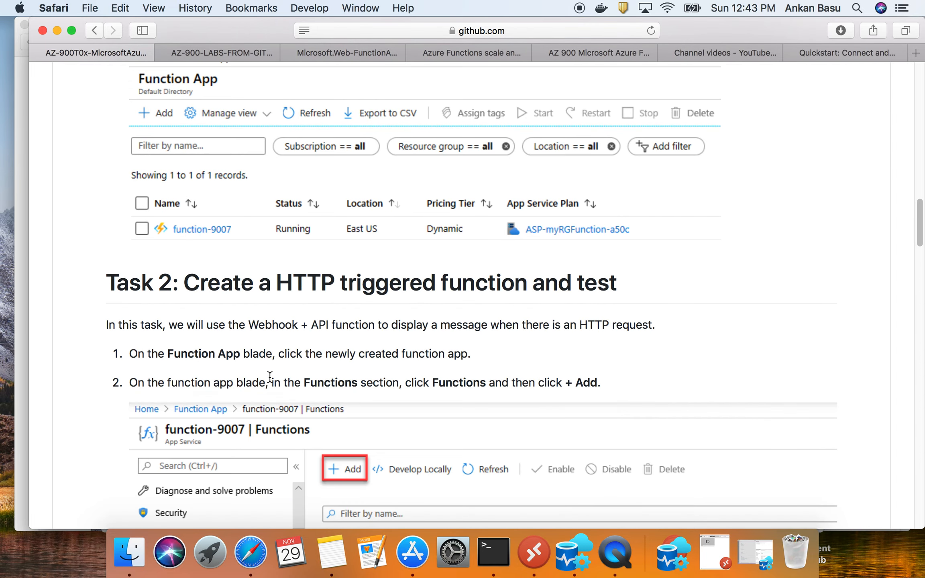
scroll(269, 381, down, 1)
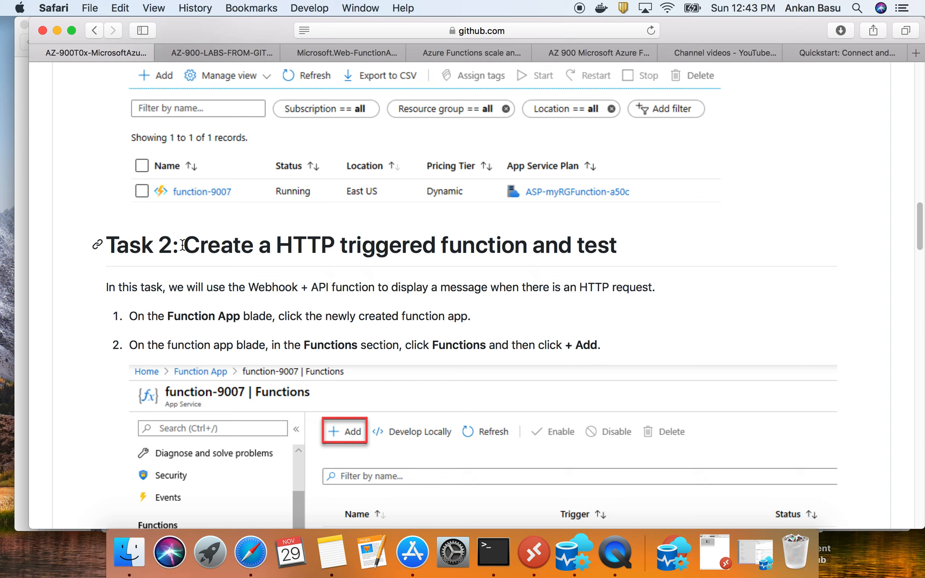
drag(252, 287, 333, 285)
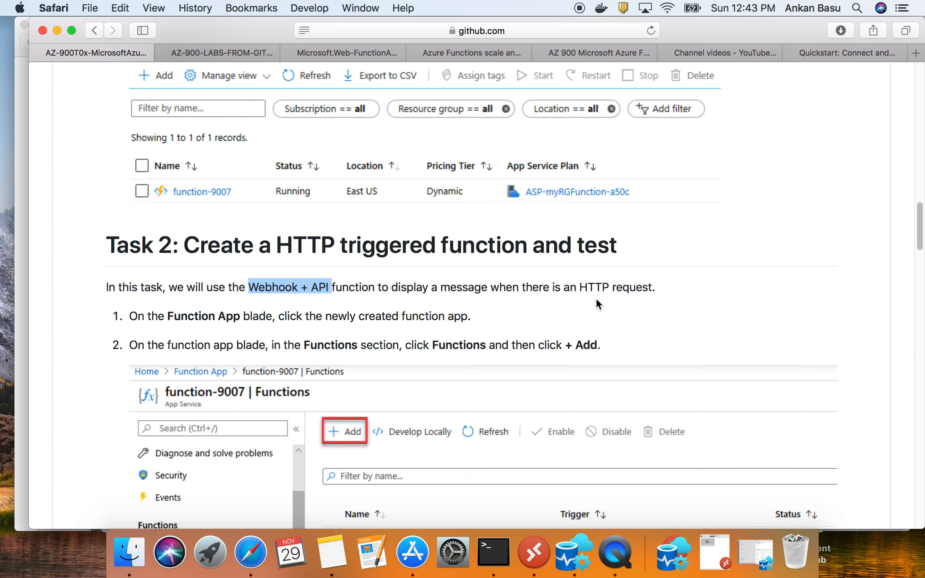
scroll(378, 347, down, 3)
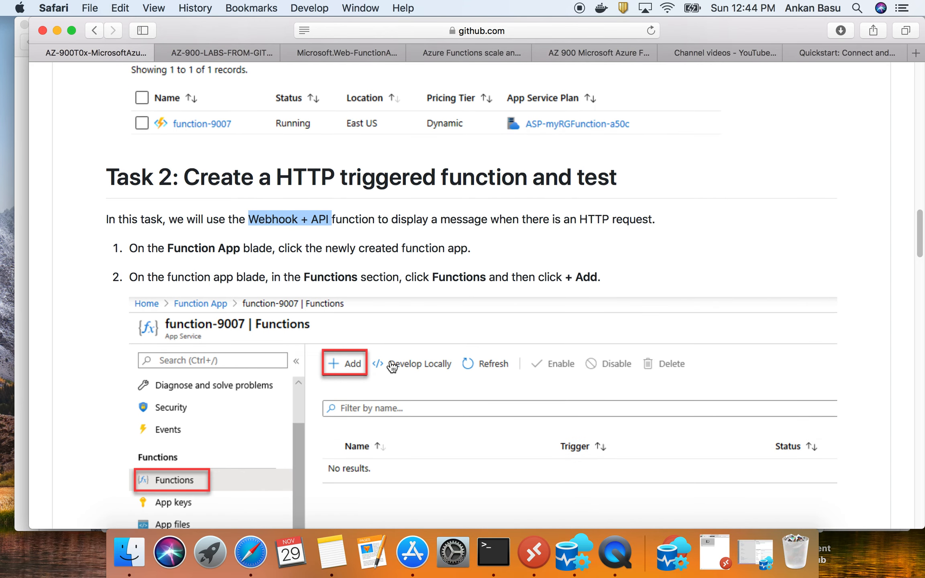
scroll(392, 367, down, 1)
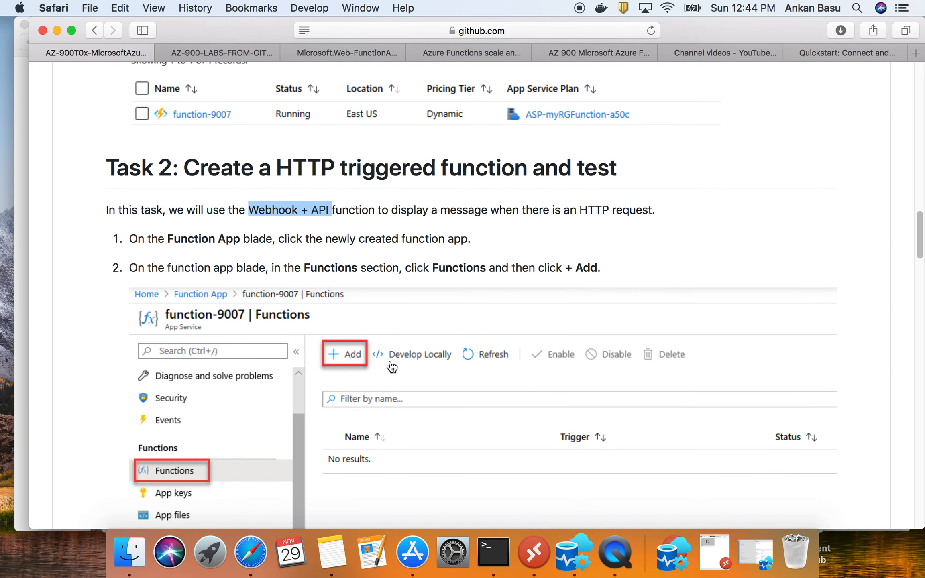
- Return to the Azure portal, dismiss the notifications and open the newly deployed function app resource
click(344, 55)
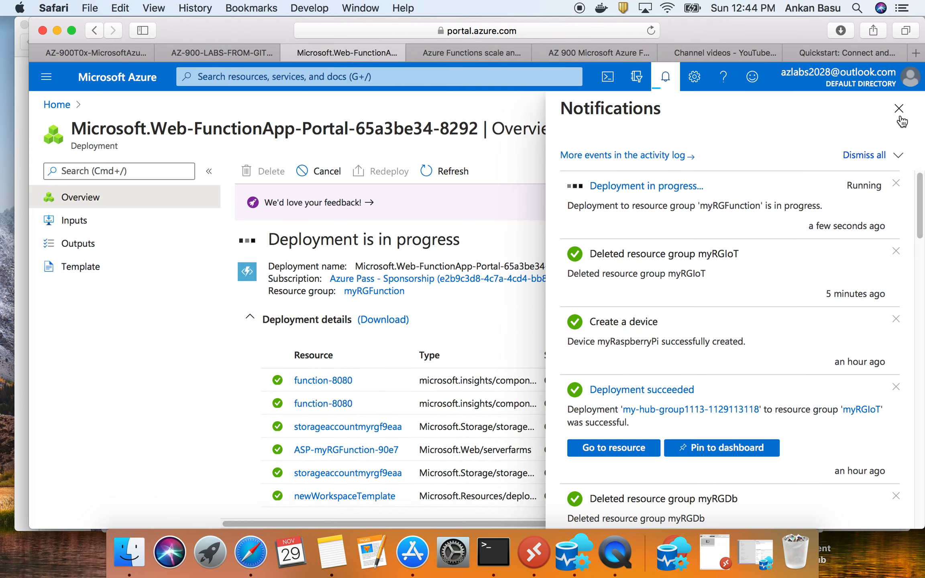
click(899, 109)
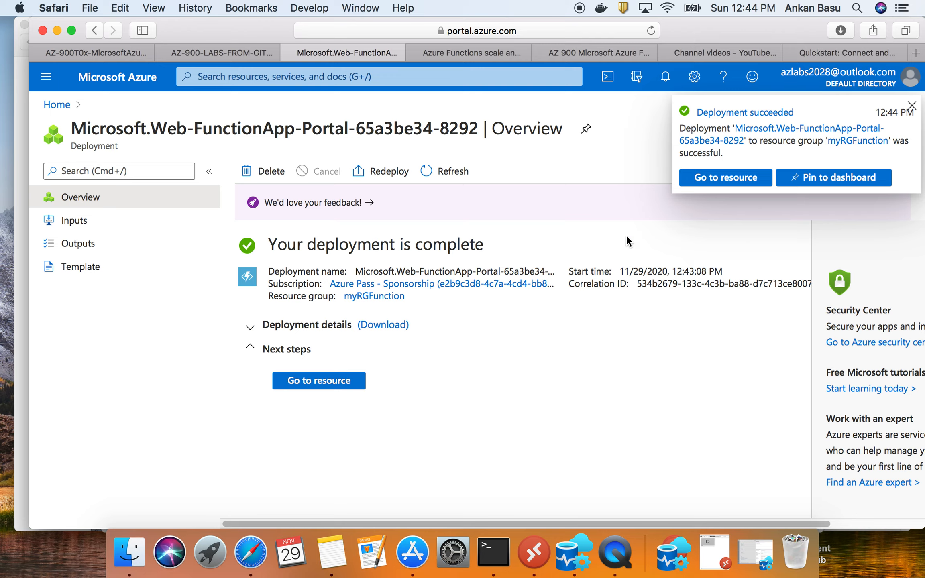
click(331, 382)
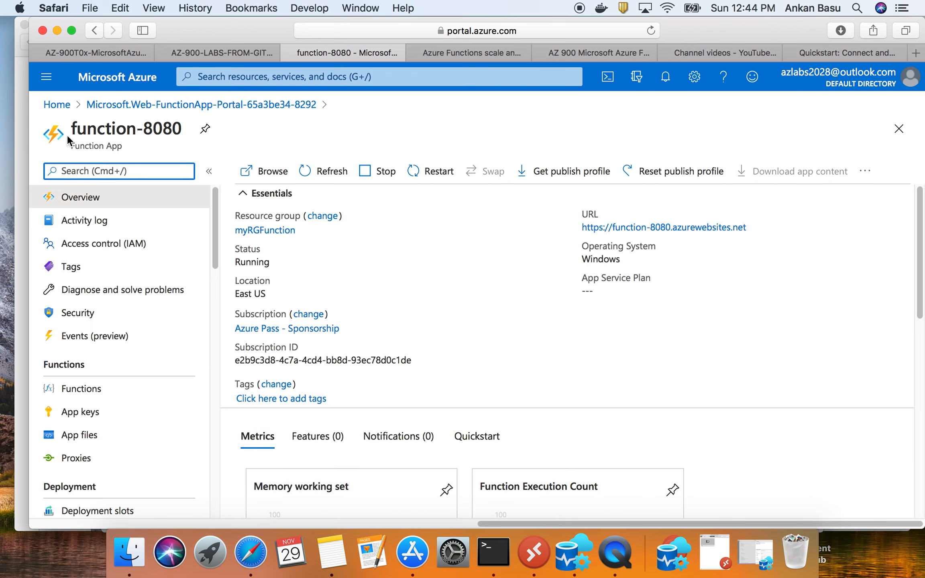
- Review the function app's overview, checking its name, resource type, status, location and operating system
drag(68, 145, 141, 146)
triple_click(104, 126)
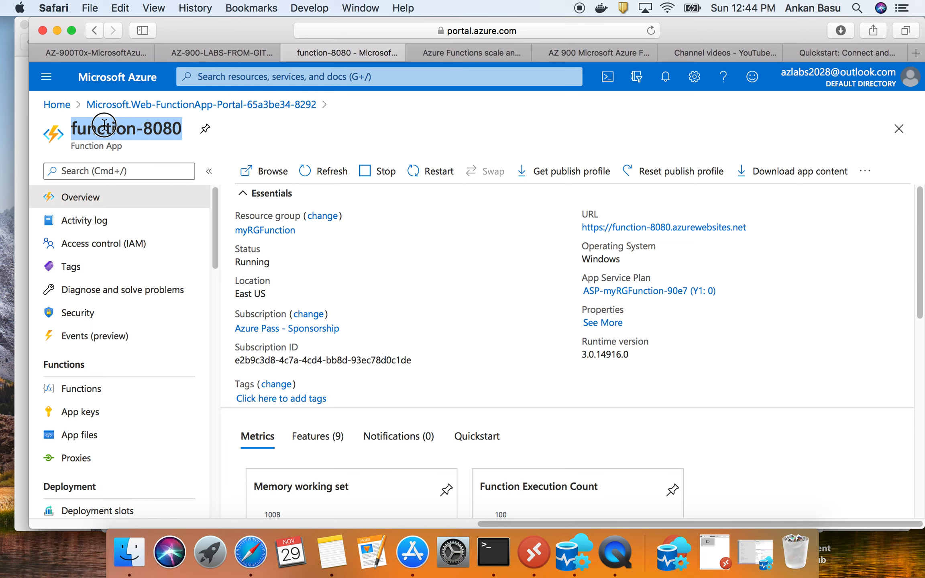
click(111, 146)
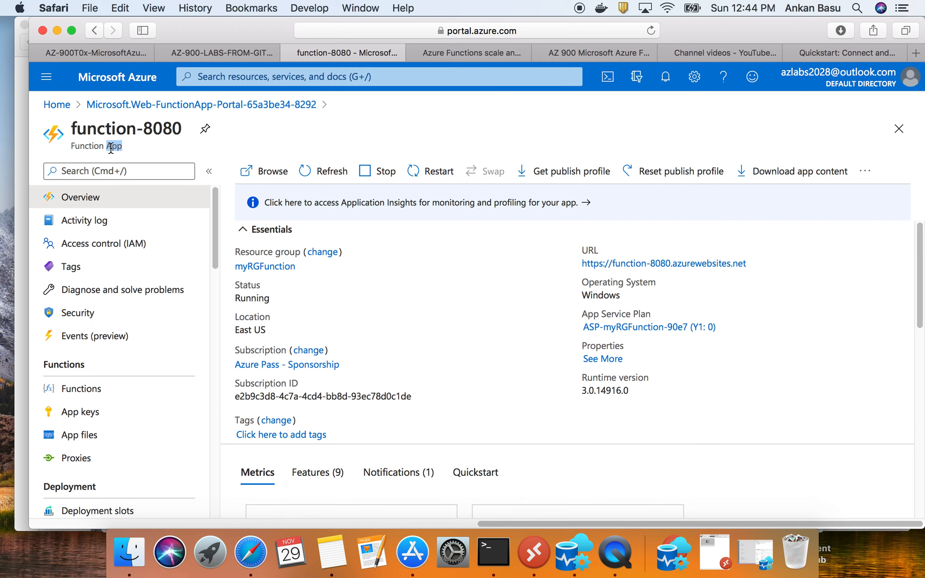
drag(74, 141, 111, 145)
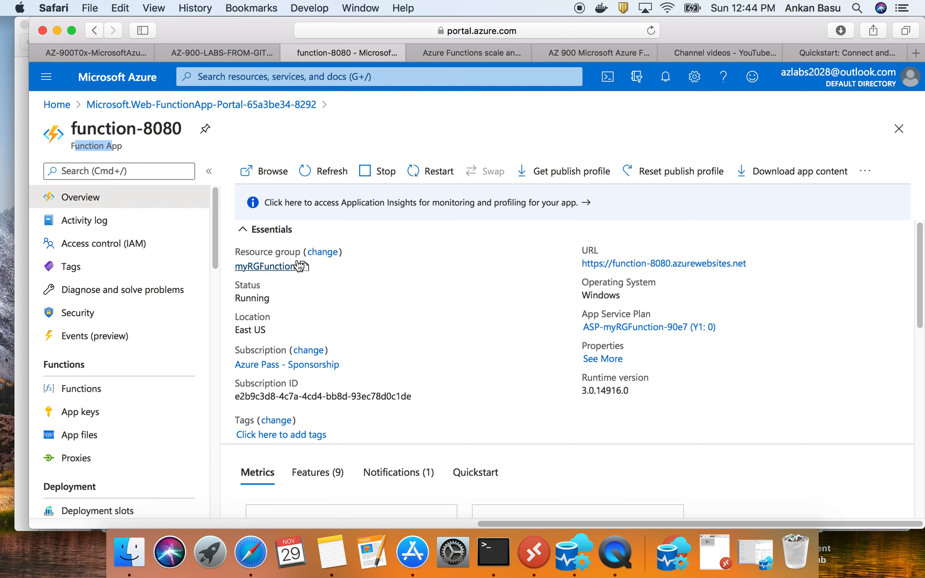
double_click(250, 297)
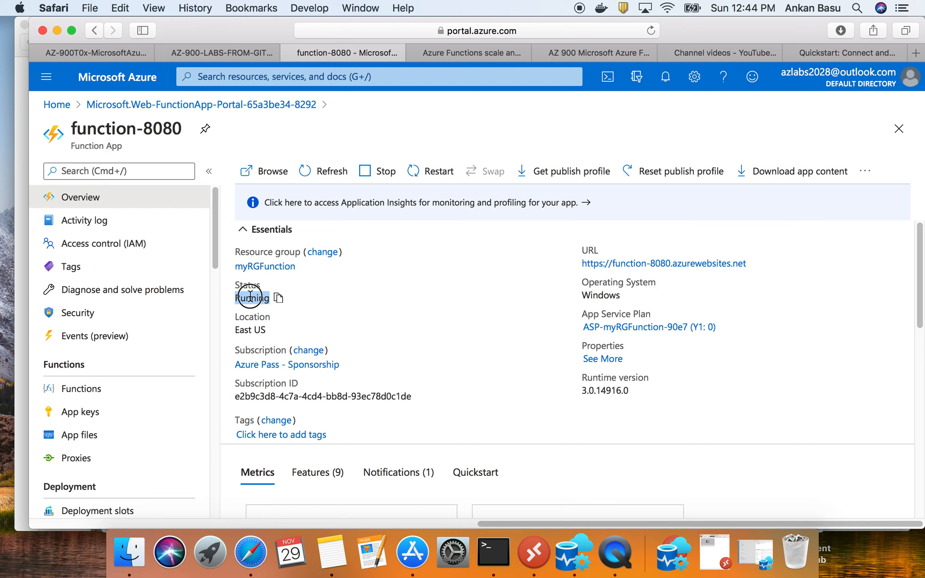
double_click(255, 330)
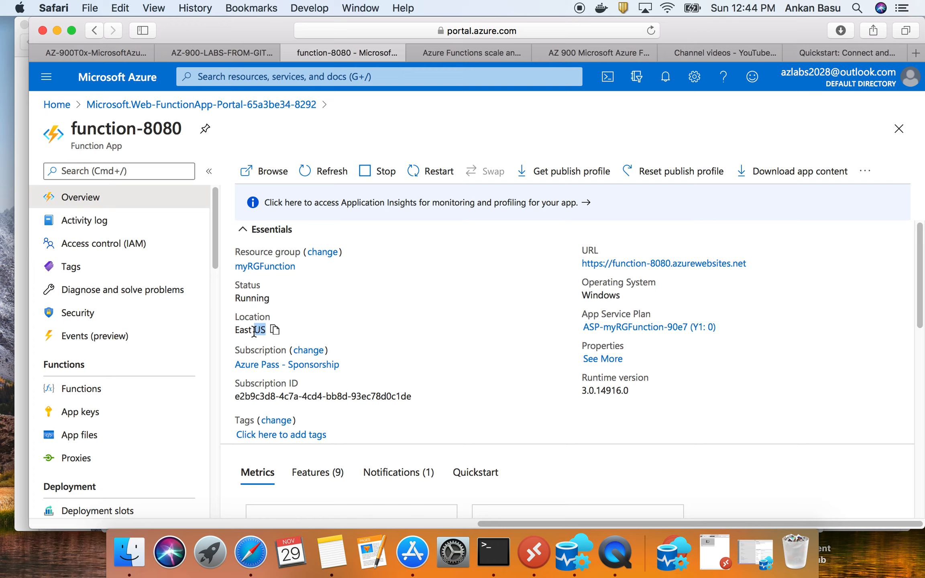
double_click(610, 296)
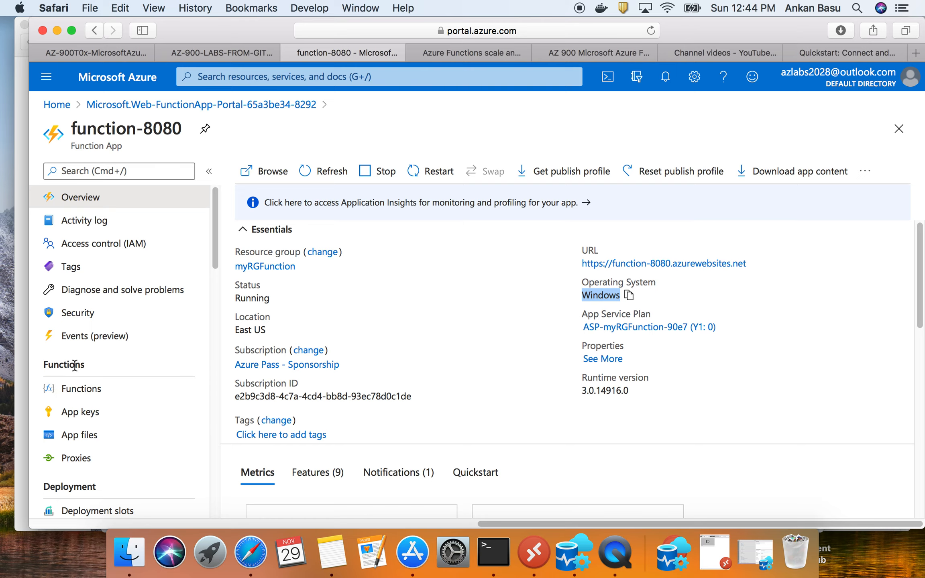
- Open the function app's Functions list and start adding a new function
scroll(74, 366, down, 1)
click(99, 370)
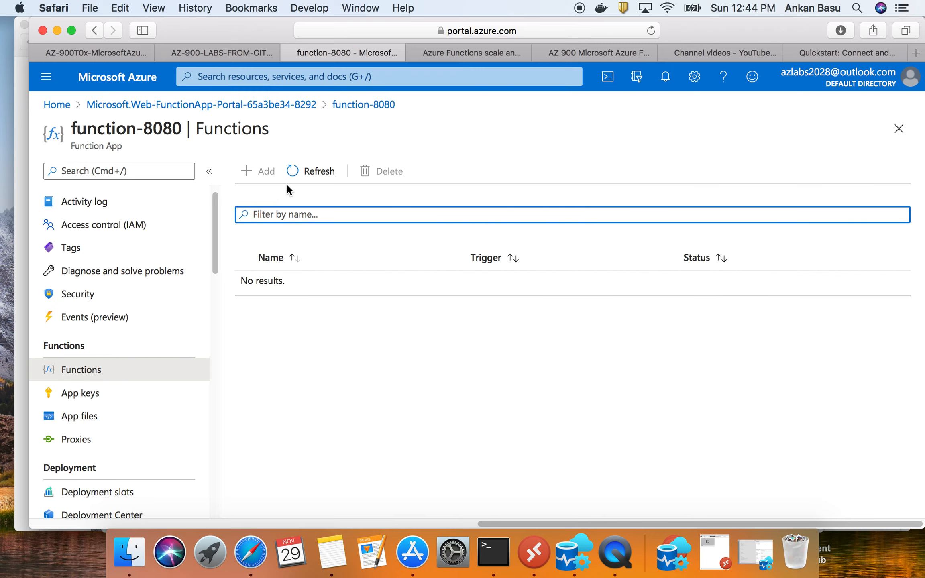
click(260, 174)
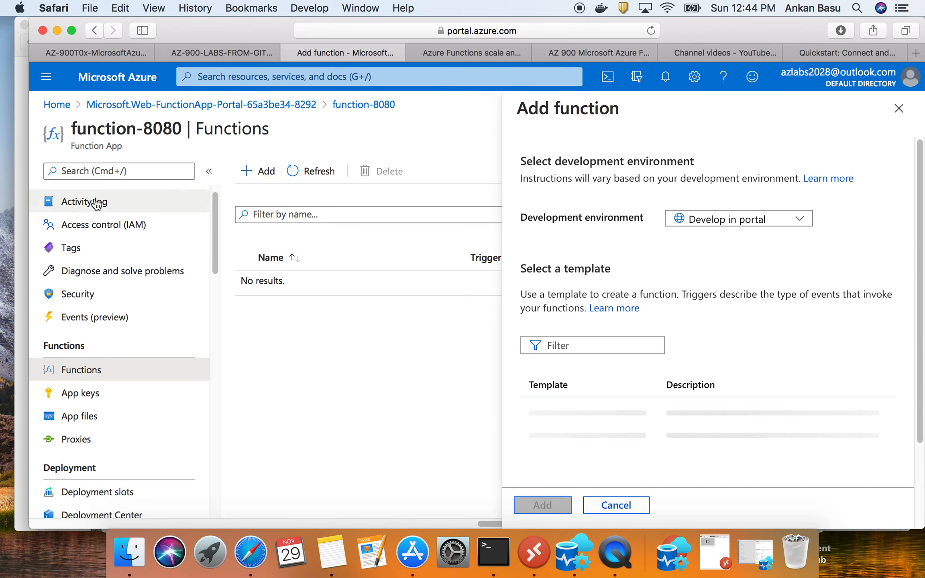
- Read the GitHub walkthrough's Task 2 instructions on adding a function and choosing its template
click(115, 52)
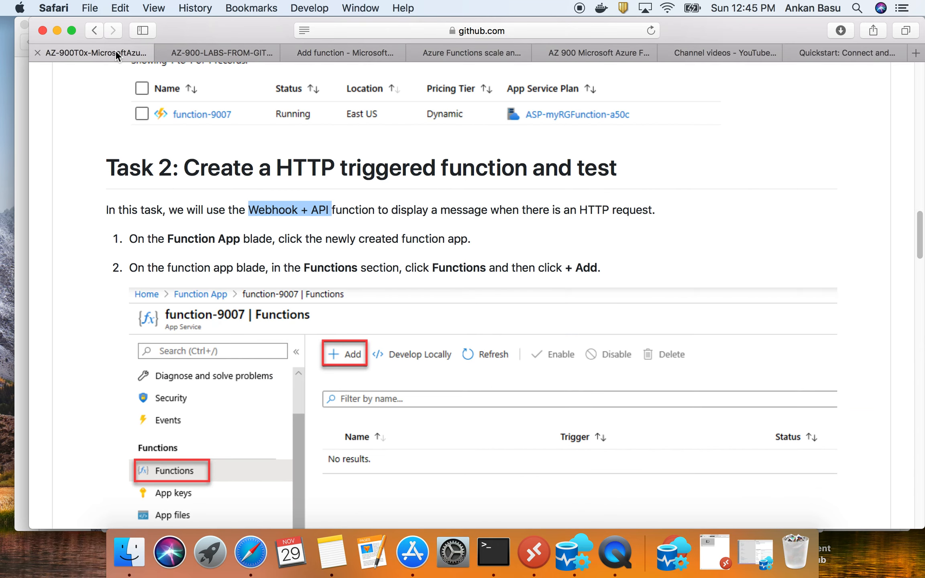
scroll(248, 326, down, 3)
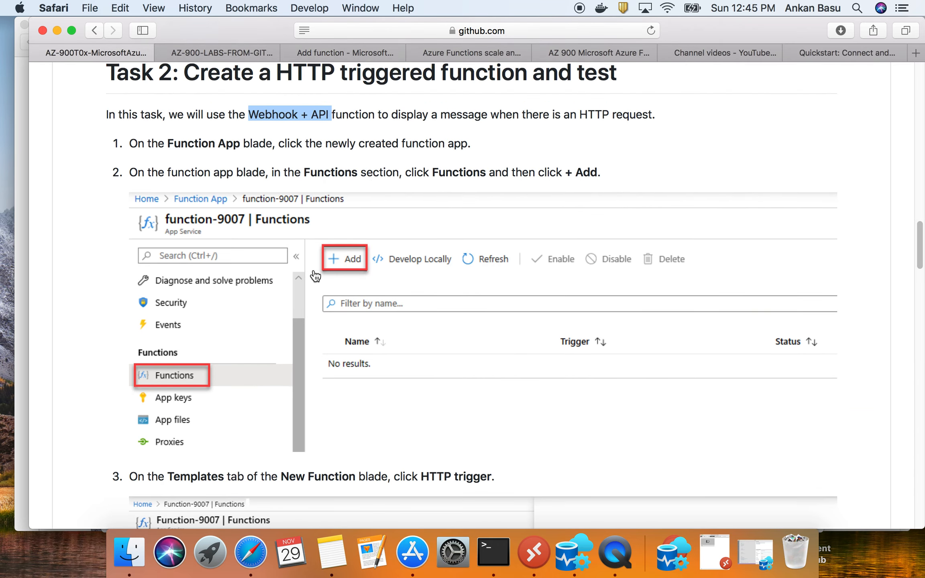
scroll(334, 267, down, 4)
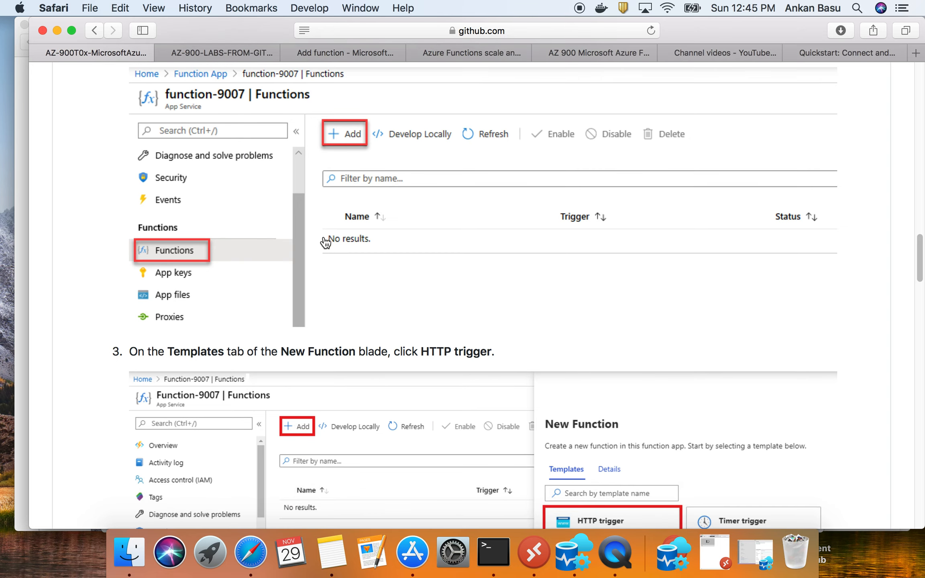
scroll(320, 319, down, 1)
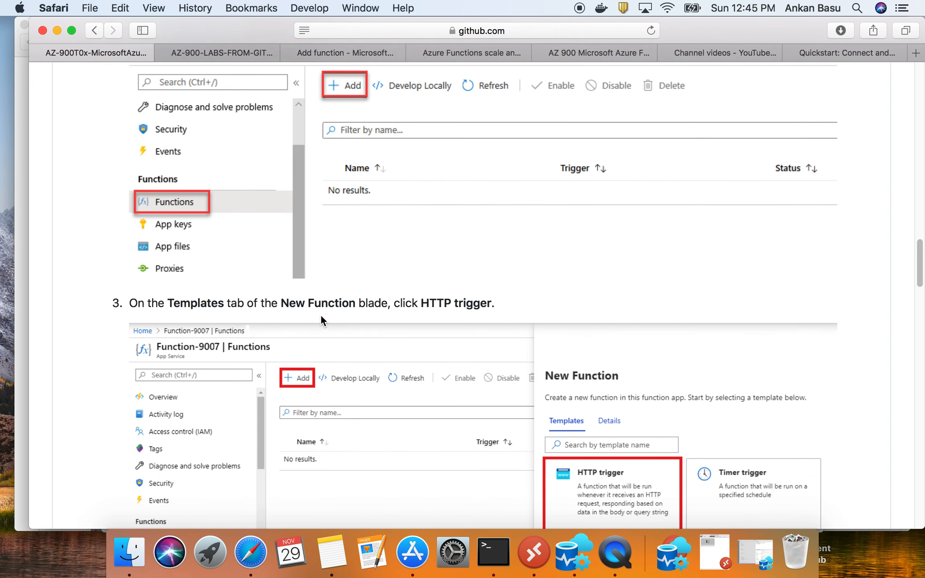
scroll(321, 316, down, 1)
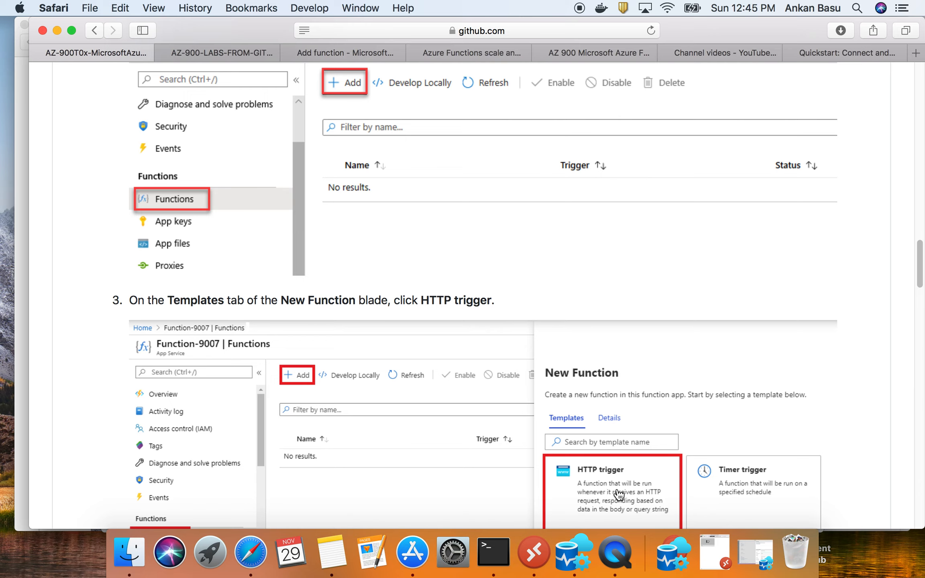
scroll(620, 494, down, 5)
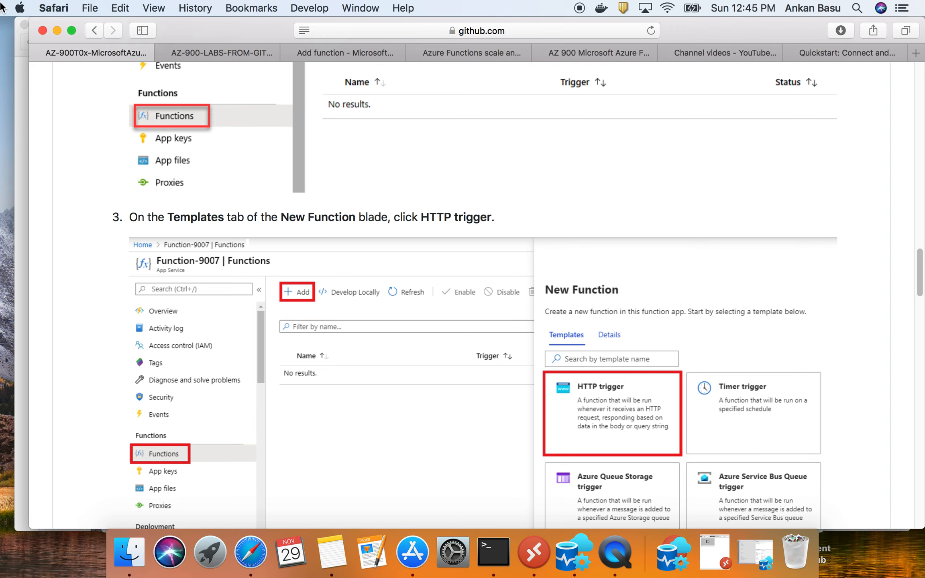
- Return to the Azure portal and browse the available trigger templates for the new function
click(359, 52)
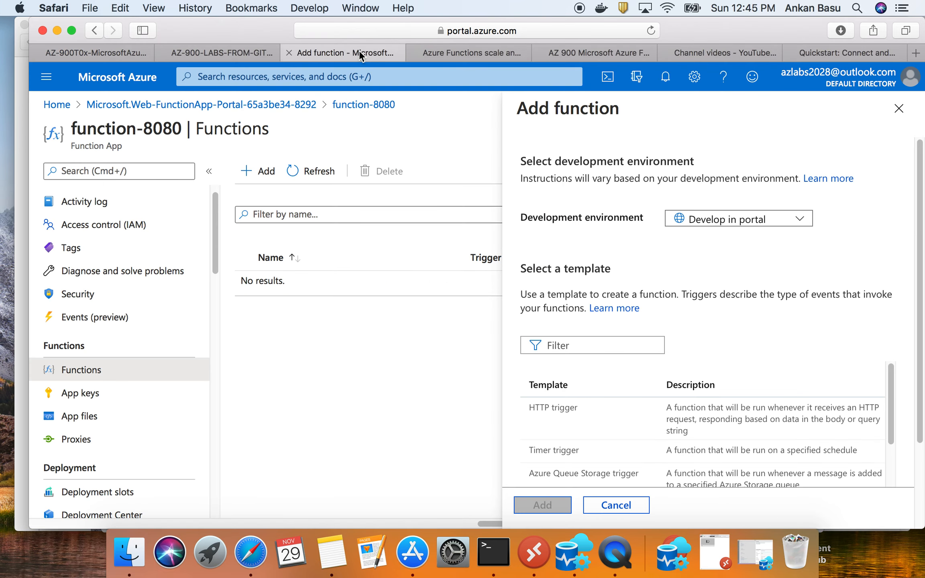
scroll(740, 315, down, 1)
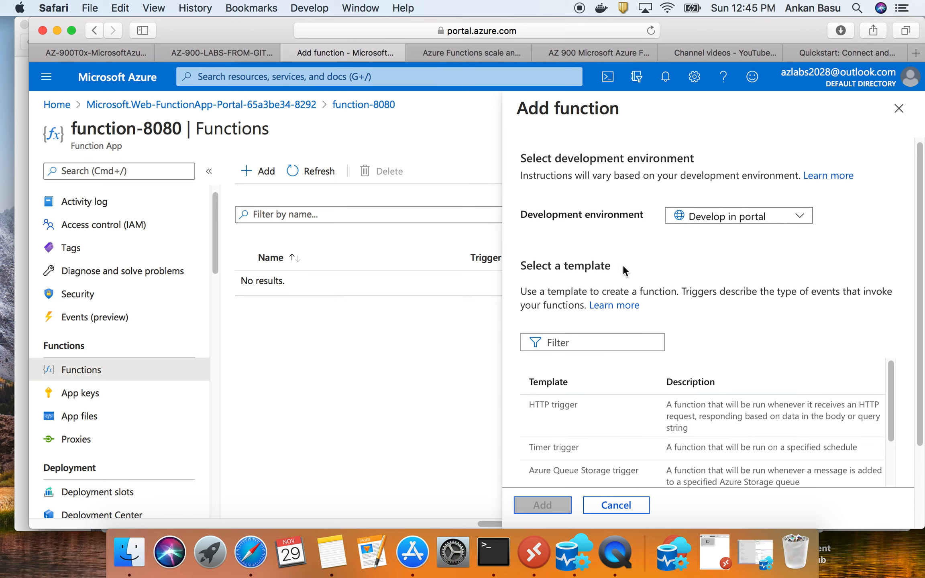
scroll(549, 418, down, 3)
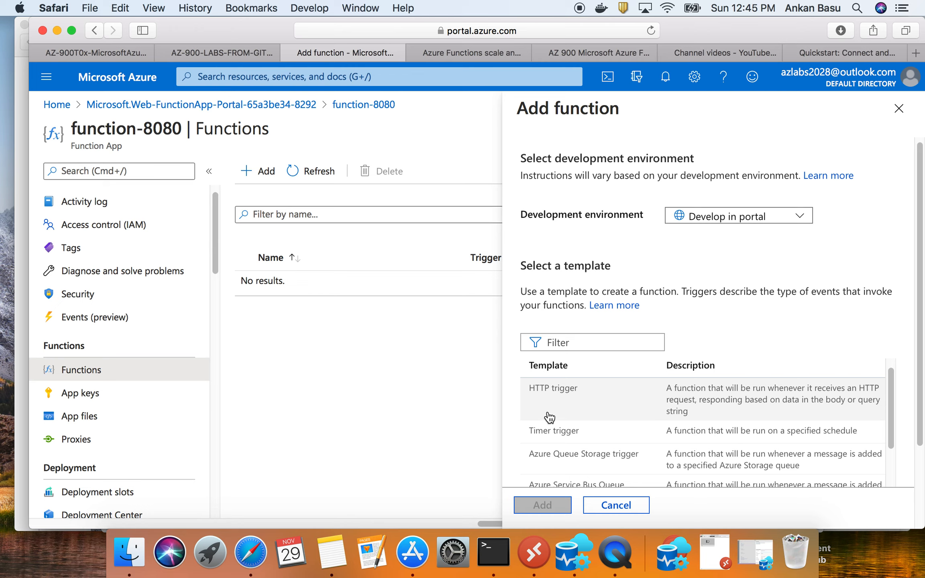
scroll(597, 439, down, 5)
scroll(597, 446, down, 5)
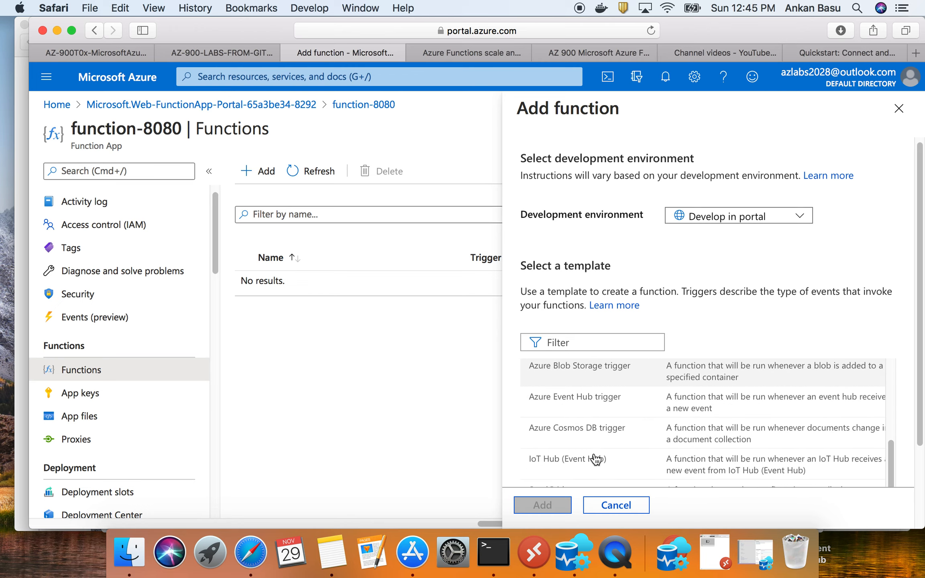
scroll(599, 450, down, 3)
scroll(626, 362, up, 10)
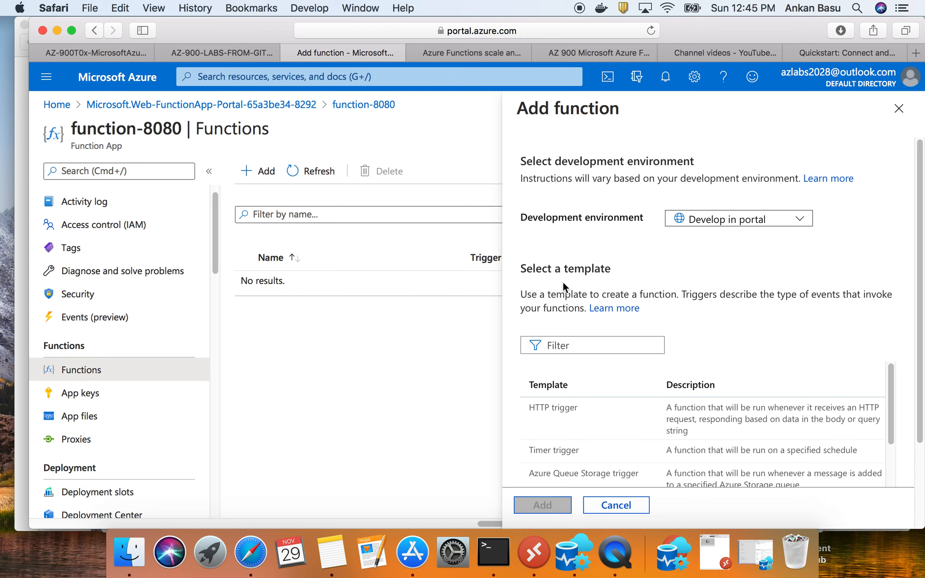
scroll(574, 339, down, 1)
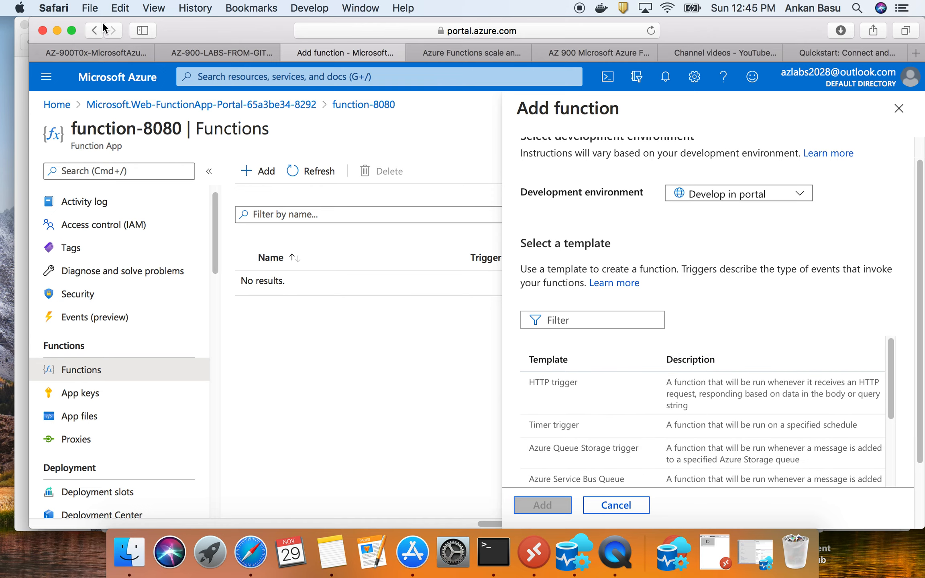
- Check the walkthrough's steps 3 and 4 on the HTTP trigger template and function details, and return to the Add function form
click(100, 52)
scroll(590, 406, down, 1)
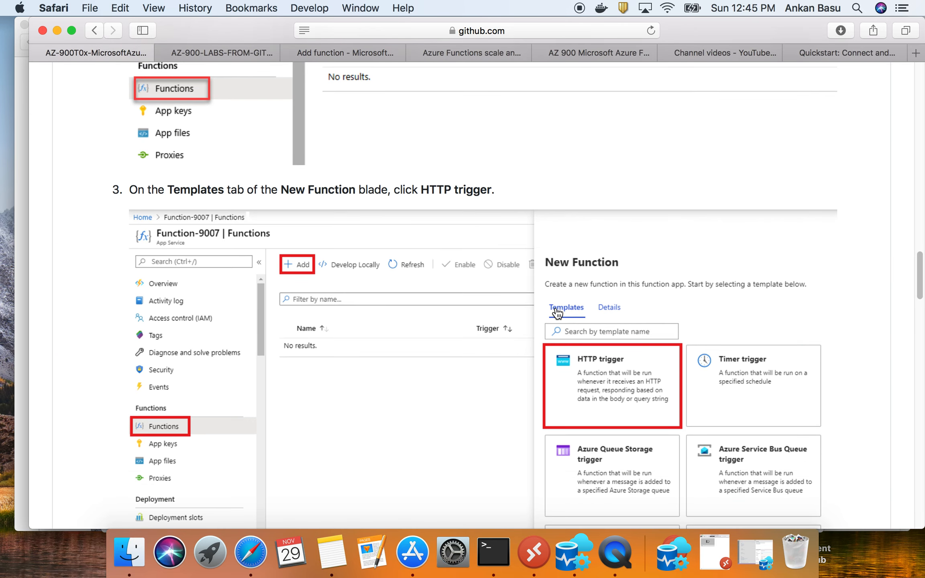
scroll(756, 490, down, 10)
scroll(763, 334, up, 4)
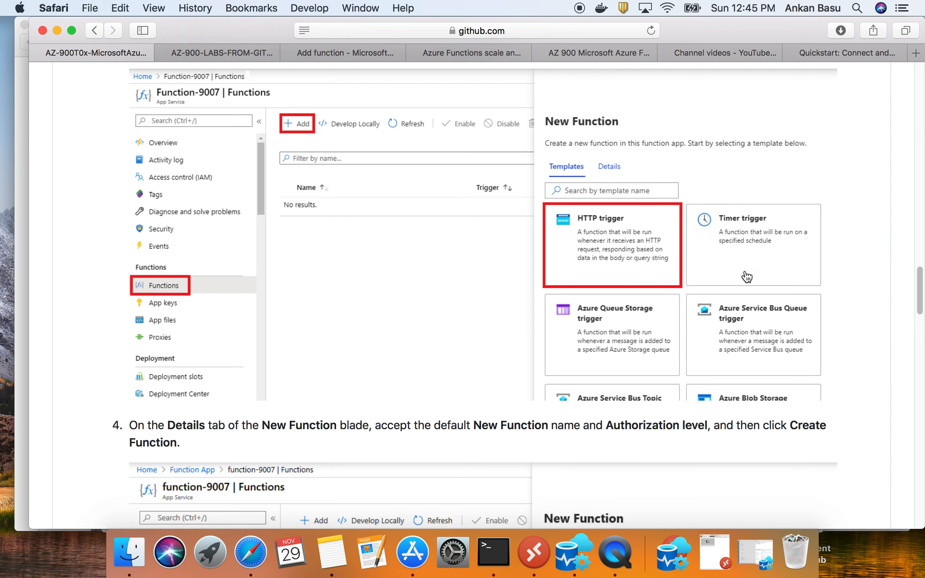
click(367, 52)
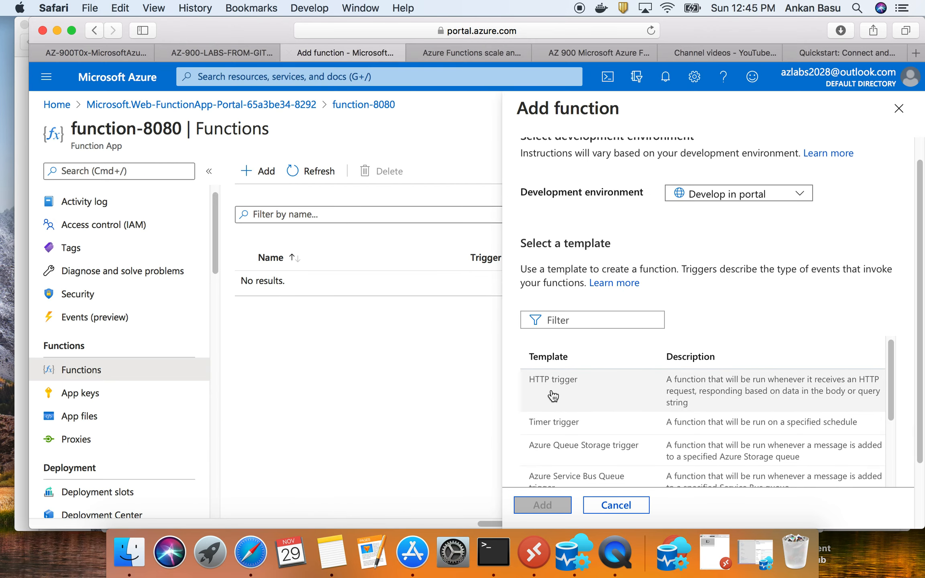
- Create a function in function-8080 from the HTTP trigger template, keeping Develop in portal as the development environment
scroll(603, 395, down, 10)
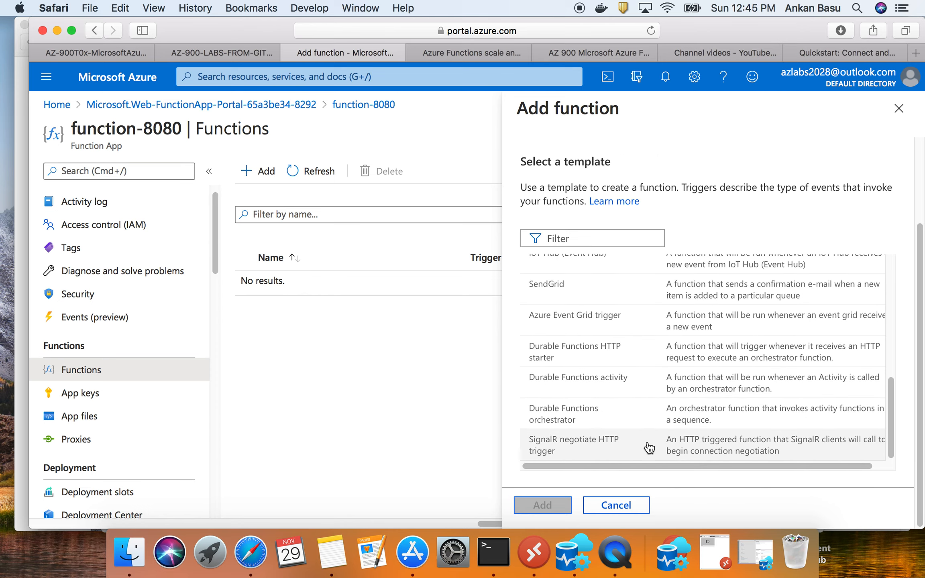
scroll(657, 411, up, 10)
scroll(659, 413, up, 3)
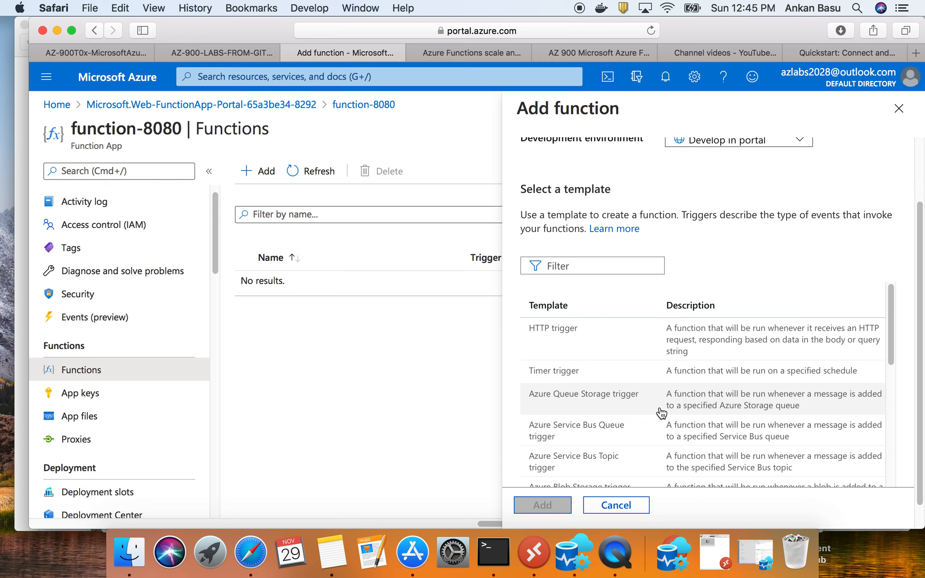
scroll(602, 346, up, 2)
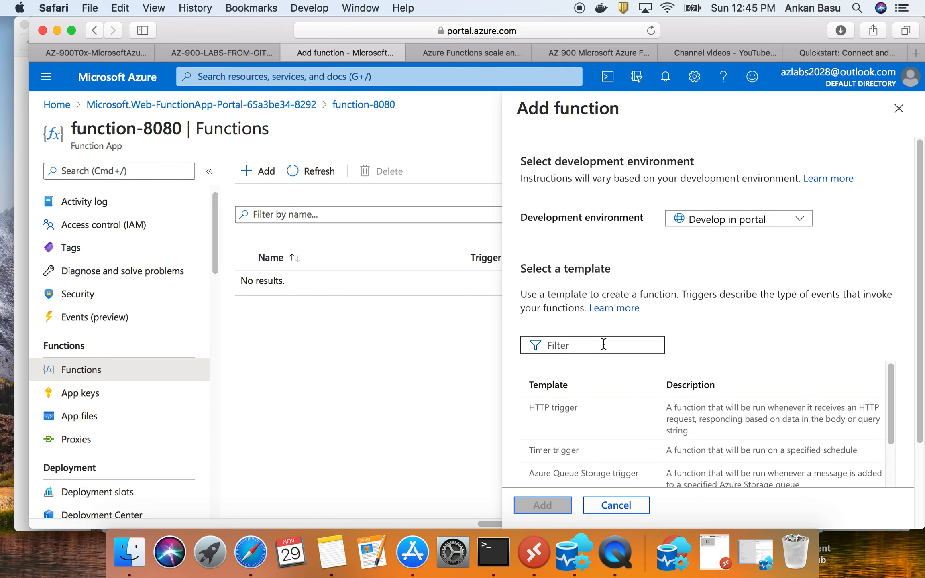
click(605, 421)
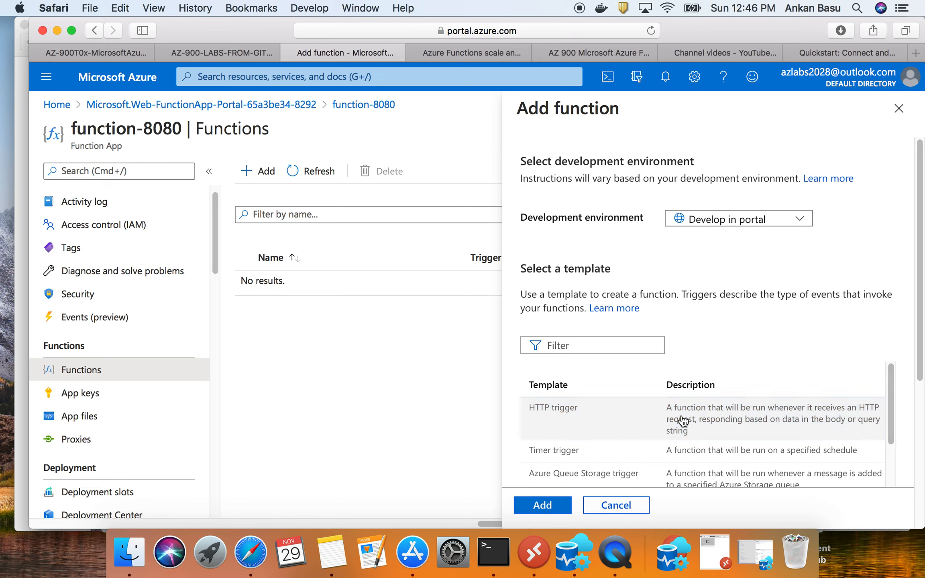
click(544, 507)
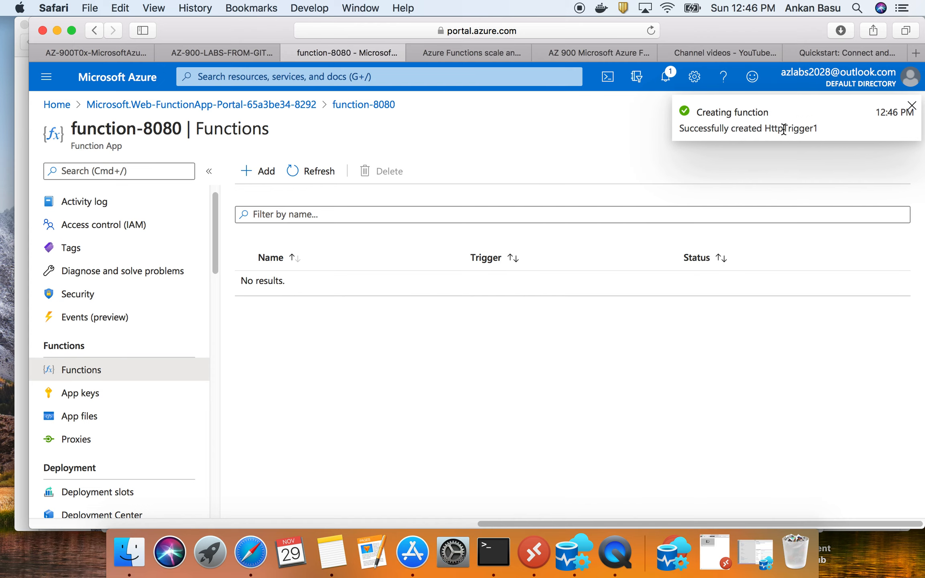
- Check the GitHub walkthrough's step 4 on the default function name and mark its Authorization level wording
click(76, 57)
scroll(359, 364, down, 4)
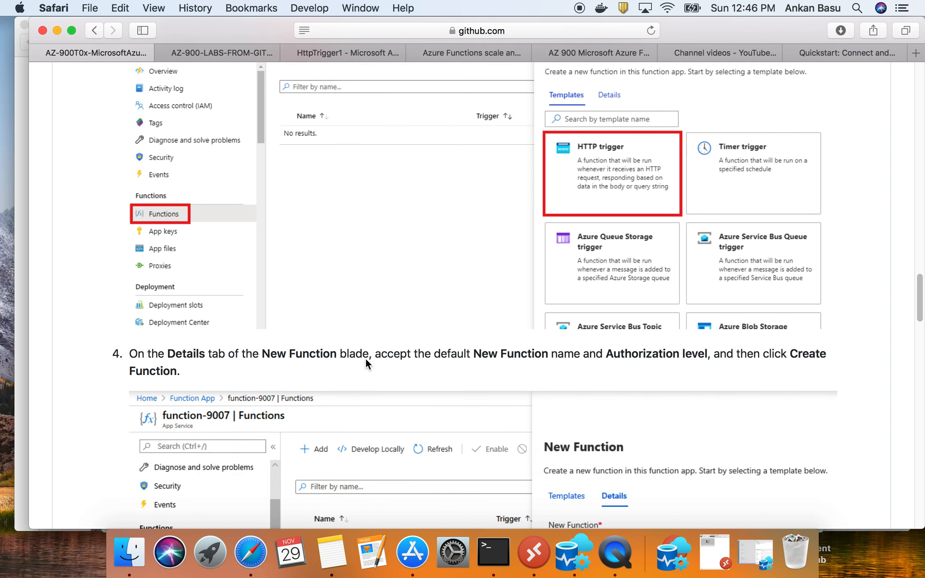
scroll(366, 360, down, 5)
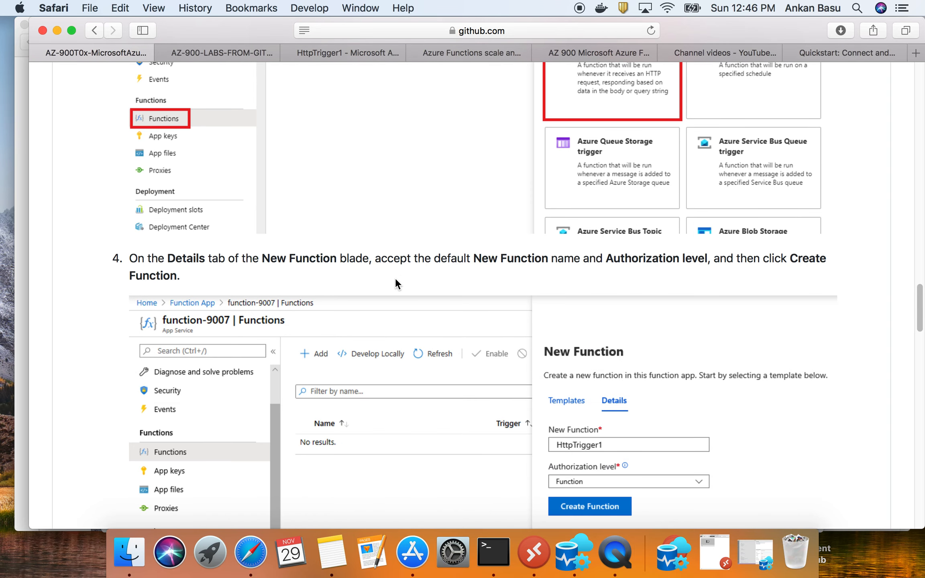
drag(609, 260, 710, 260)
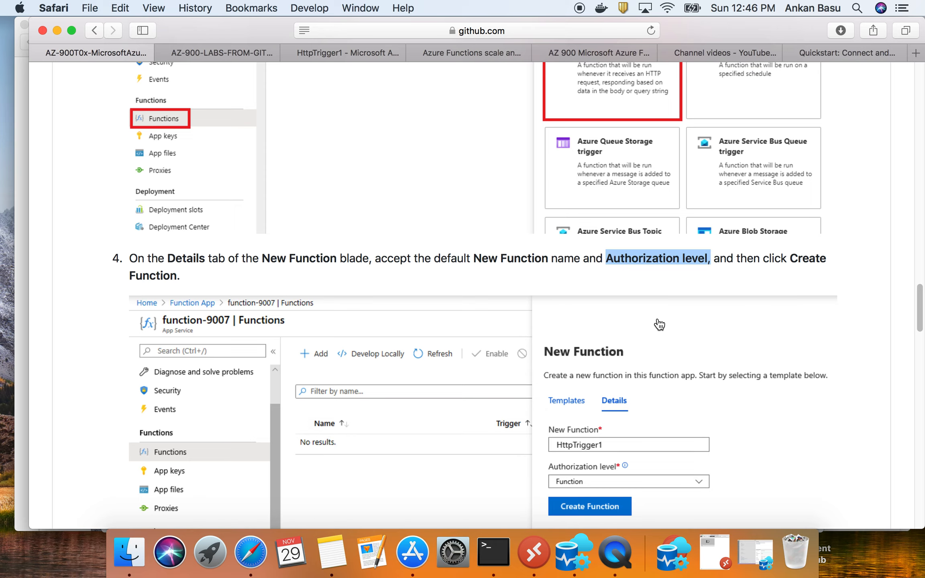
scroll(424, 355, down, 5)
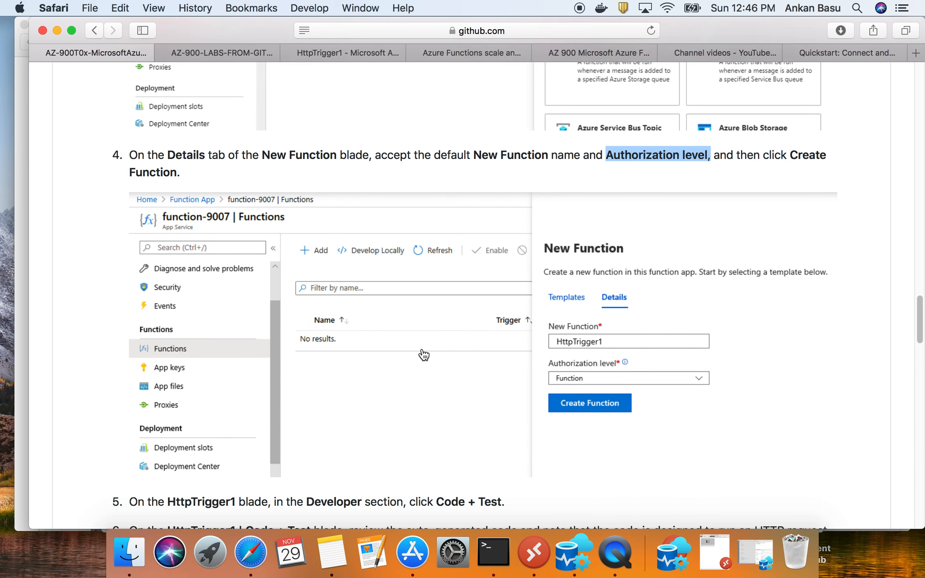
- Return to the Azure portal and examine the HttpTrigger1 overview, including its essentials and execution charts
click(321, 56)
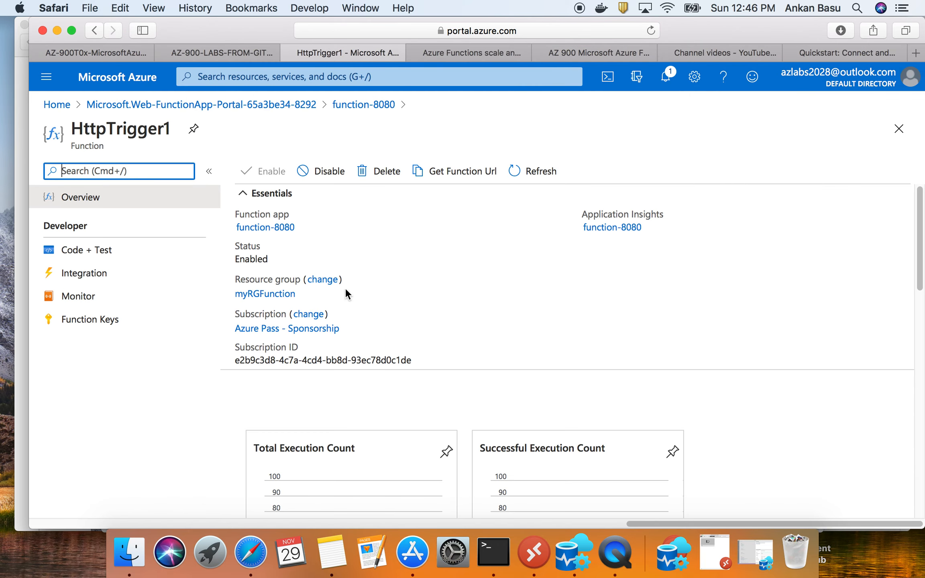
scroll(346, 281, down, 10)
scroll(352, 277, down, 7)
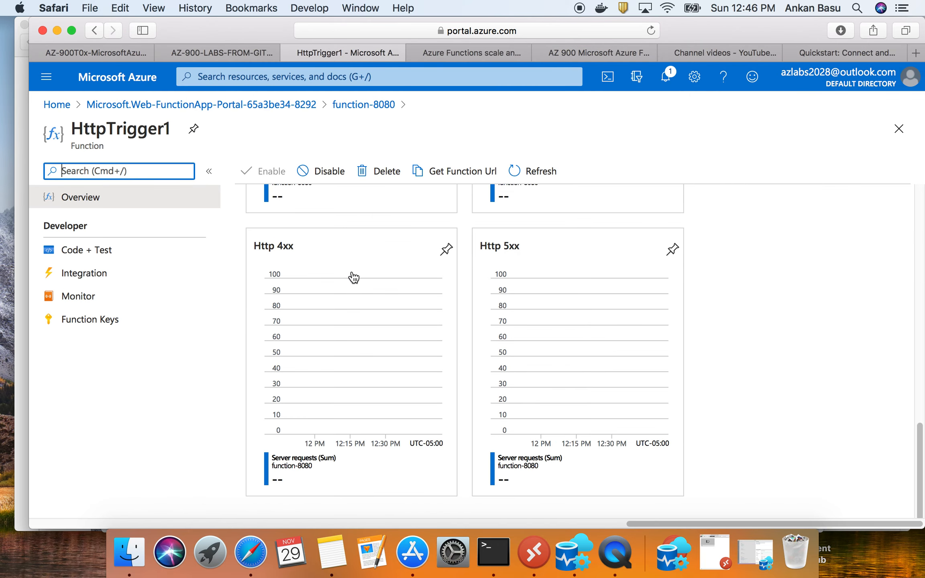
scroll(353, 277, up, 15)
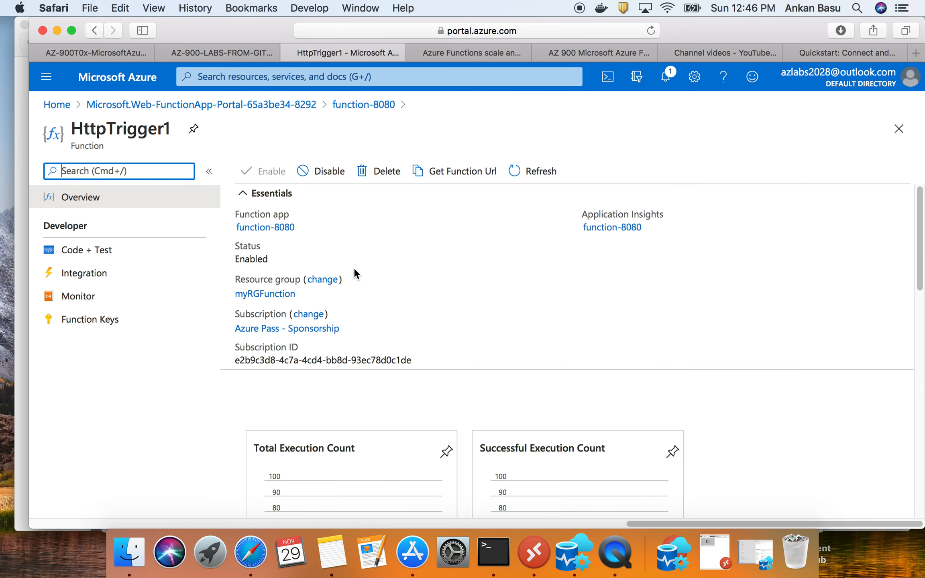
scroll(354, 271, down, 9)
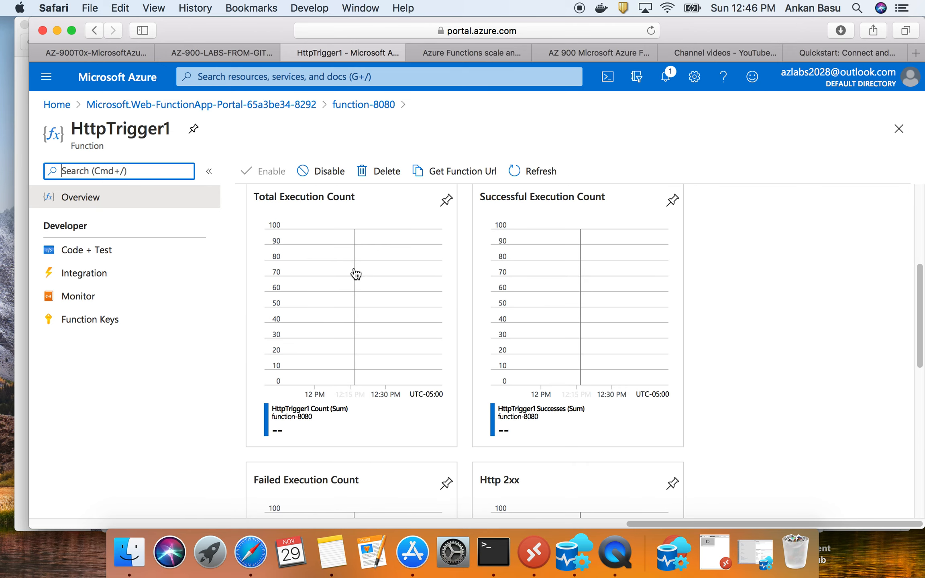
scroll(355, 274, down, 2)
scroll(356, 274, down, 15)
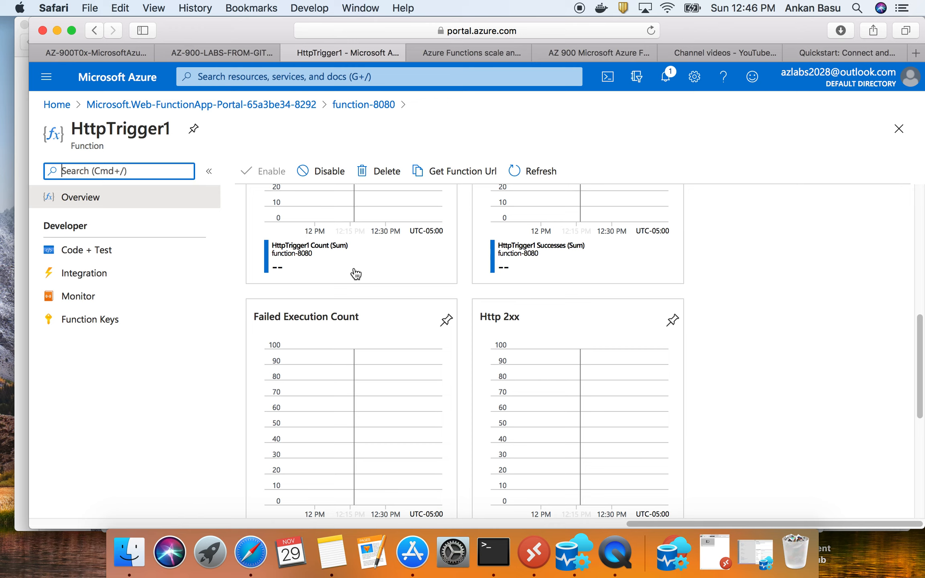
scroll(356, 273, up, 20)
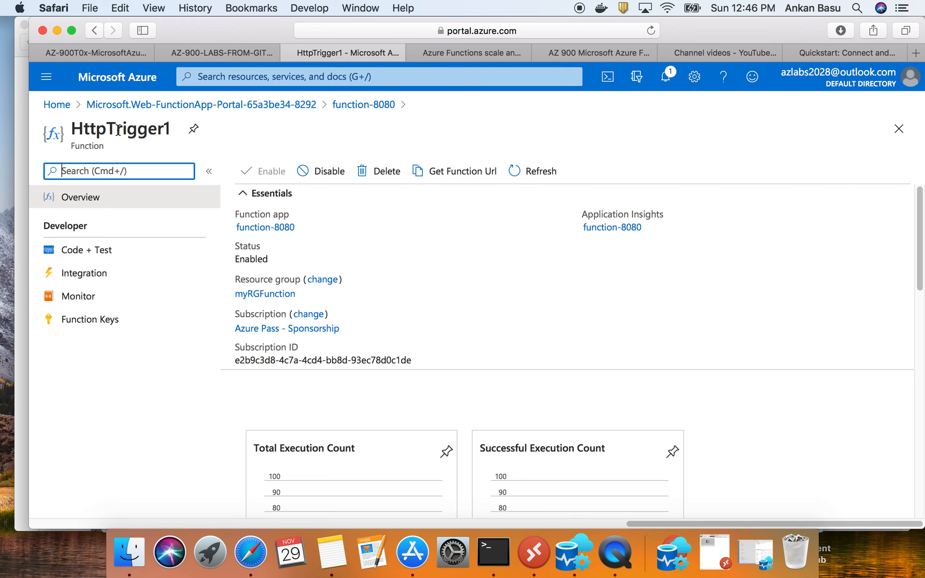
- Read the walkthrough's step 5, and open the Code + Test page of HttpTrigger1 in the Azure portal
click(83, 54)
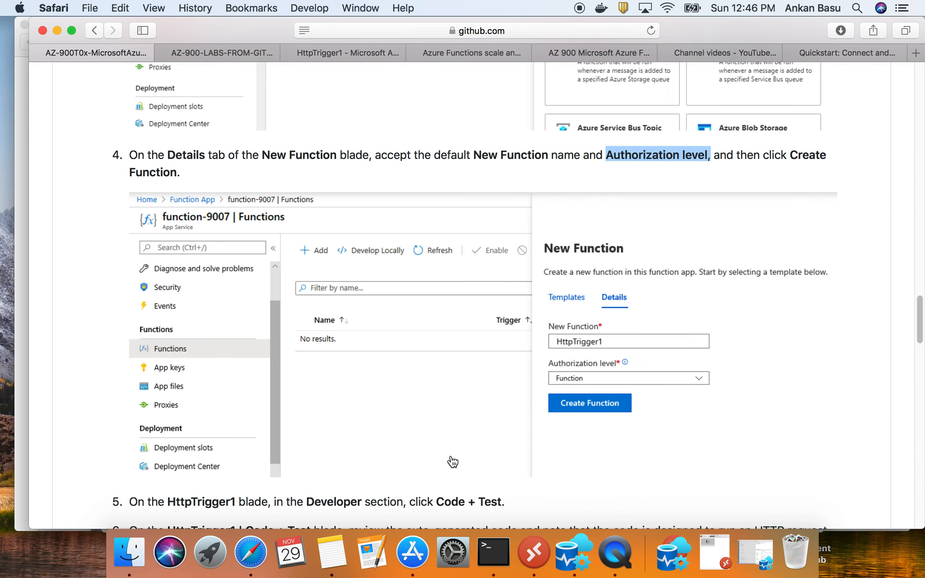
scroll(453, 462, down, 2)
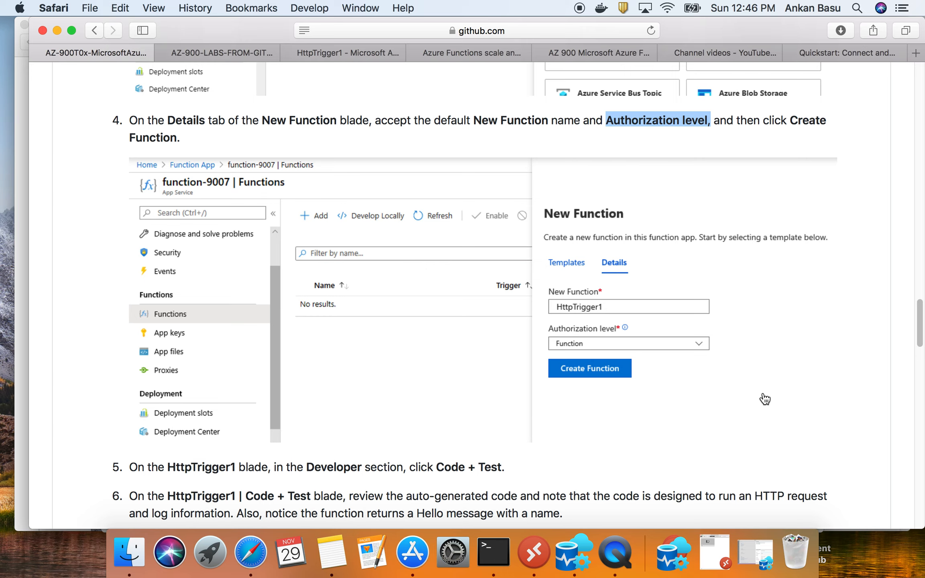
scroll(690, 411, down, 10)
scroll(521, 377, up, 9)
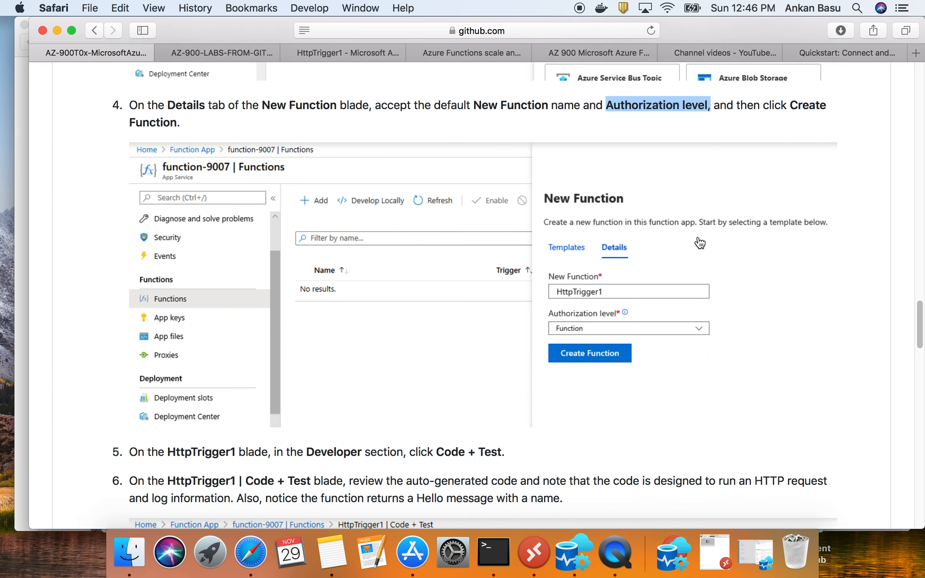
scroll(567, 368, down, 1)
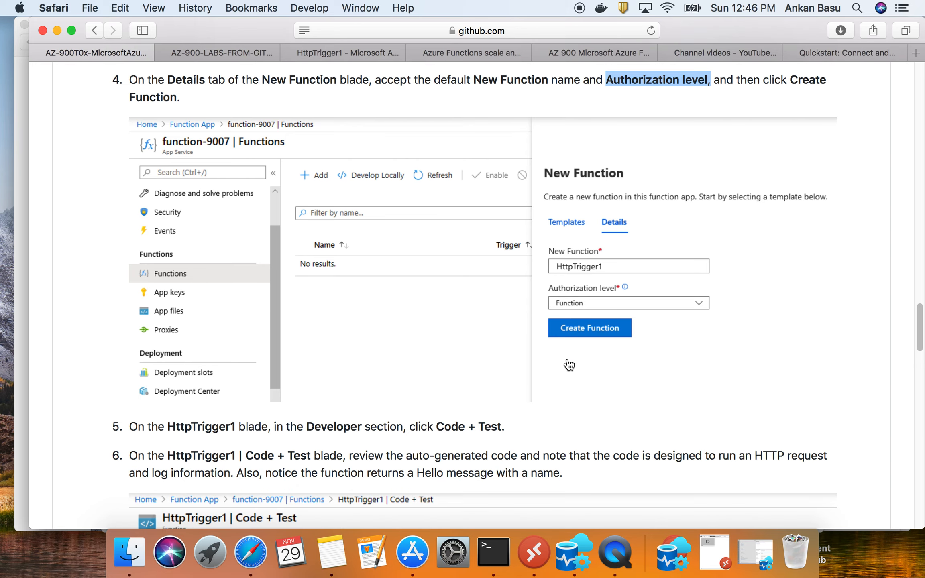
scroll(298, 355, down, 1)
scroll(142, 410, down, 1)
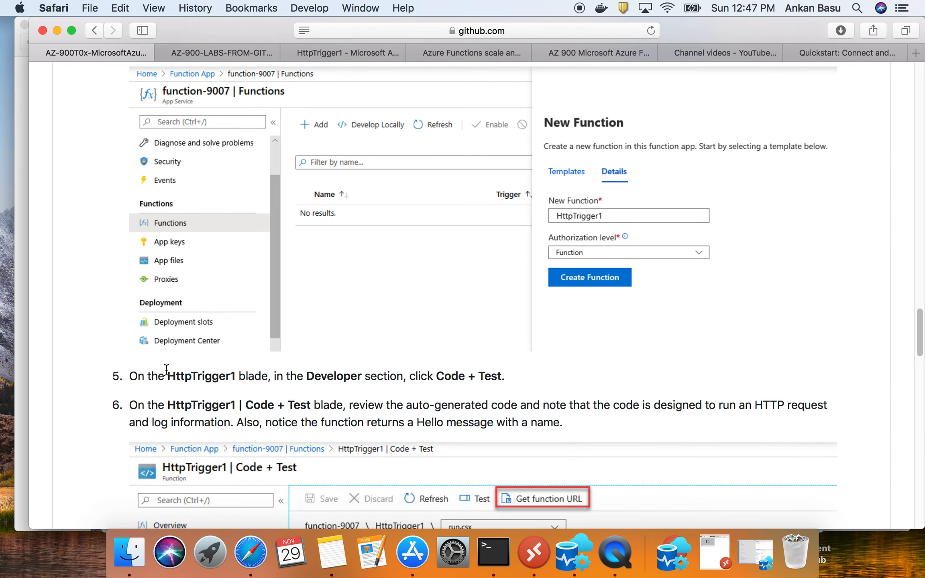
drag(434, 377, 503, 375)
scroll(398, 418, down, 5)
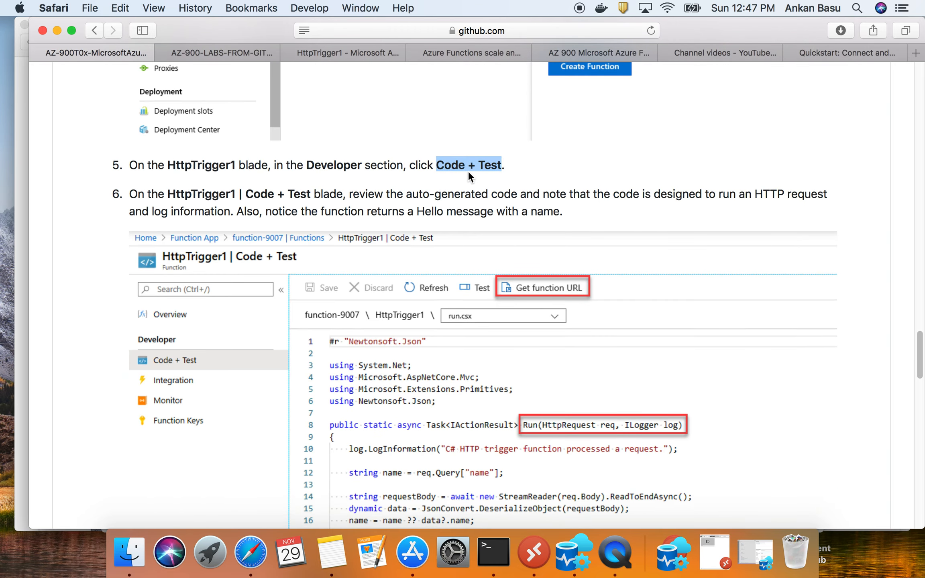
click(346, 52)
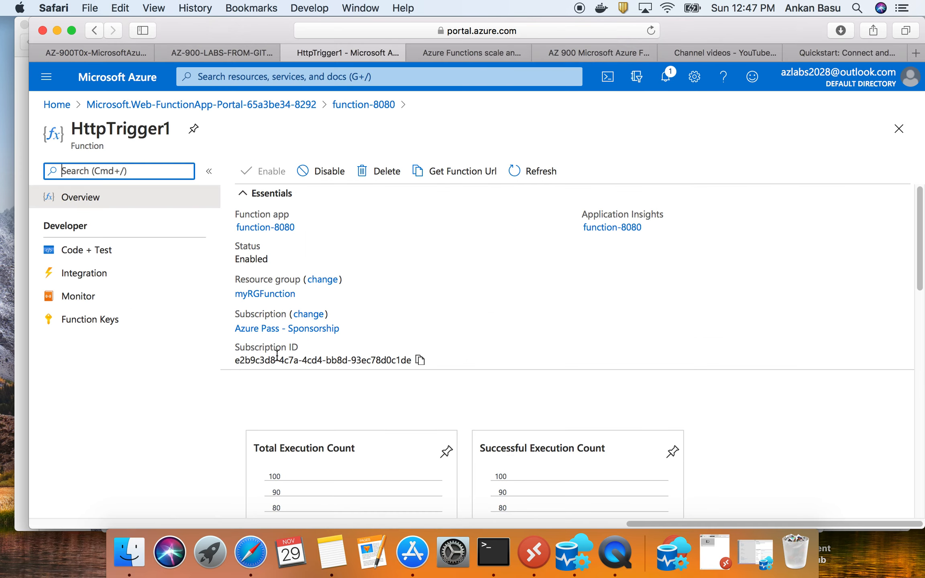
click(110, 253)
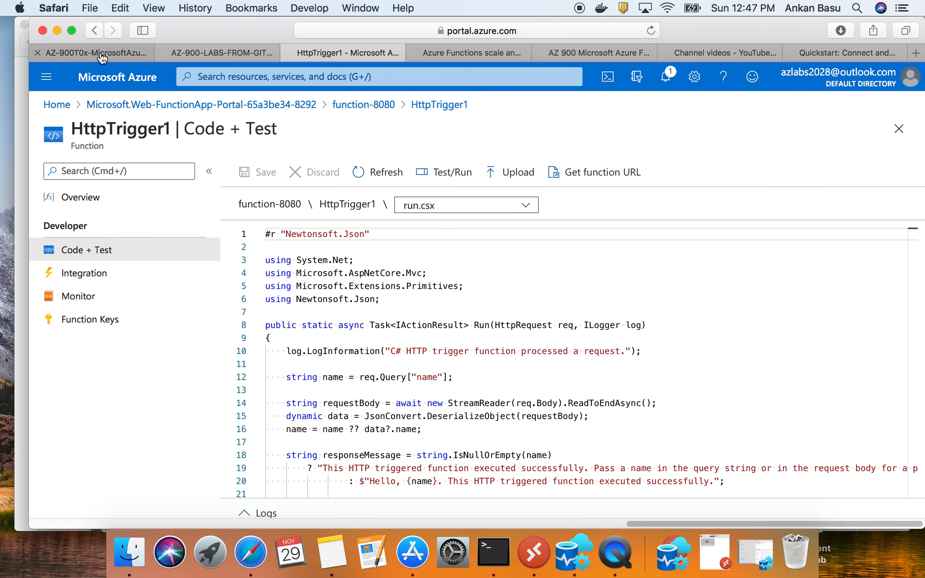
- Read the walkthrough's steps 6 and 7 on reviewing the auto-generated code and getting the function URL
click(125, 55)
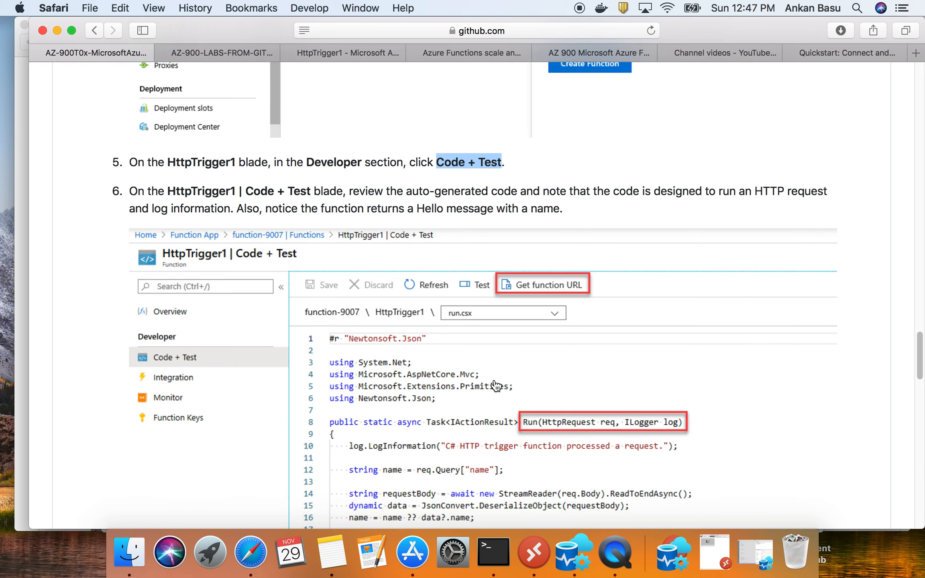
scroll(464, 377, down, 5)
scroll(318, 363, up, 7)
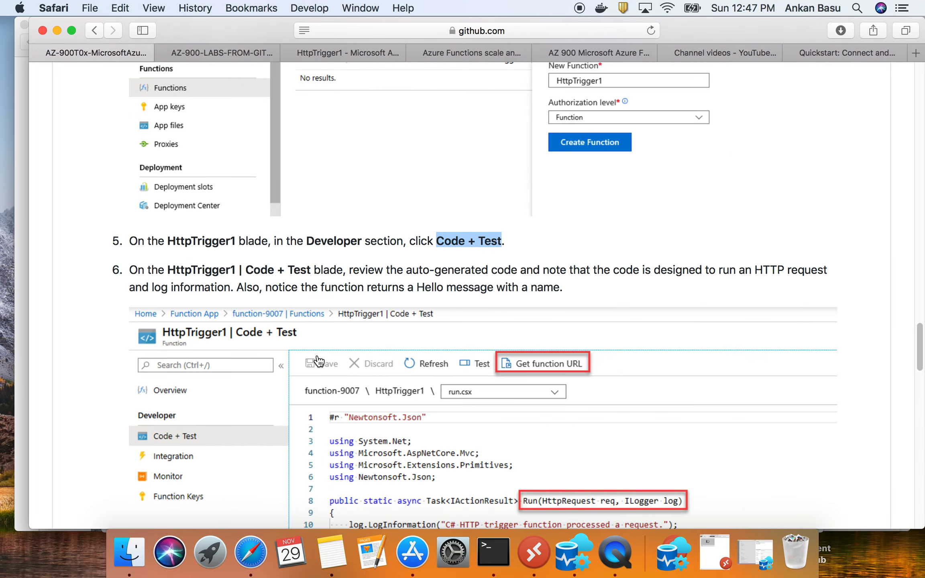
drag(351, 270, 764, 284)
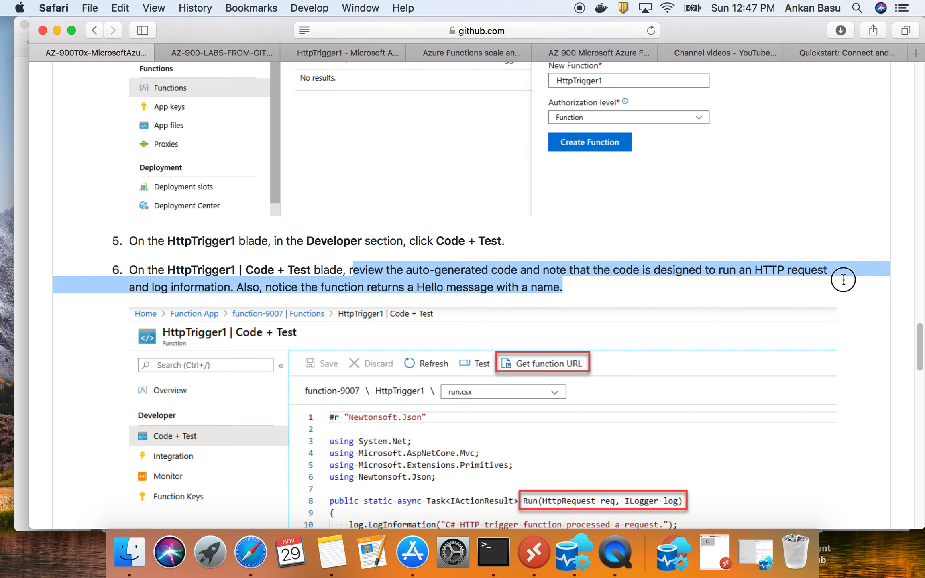
scroll(710, 283, down, 5)
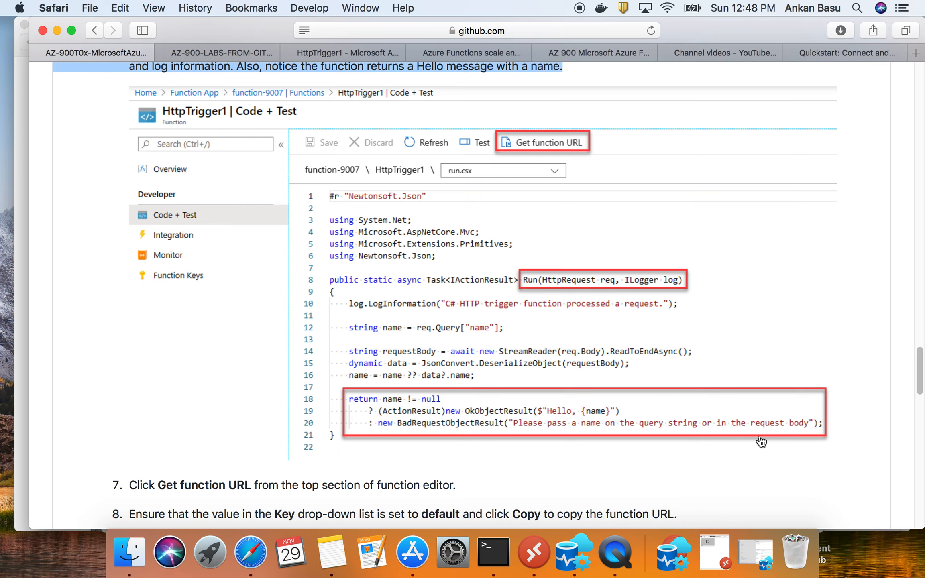
scroll(761, 442, down, 2)
scroll(276, 427, down, 1)
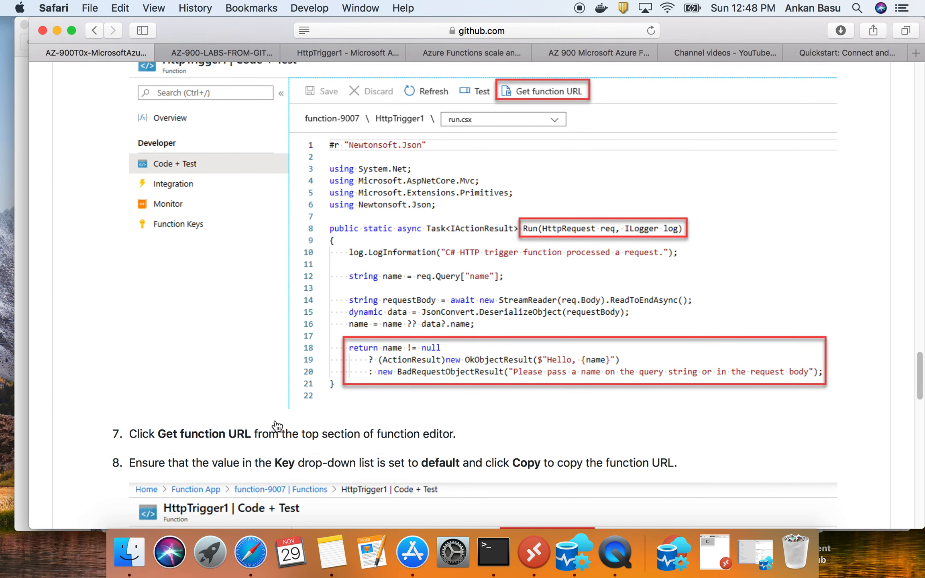
drag(162, 437, 253, 434)
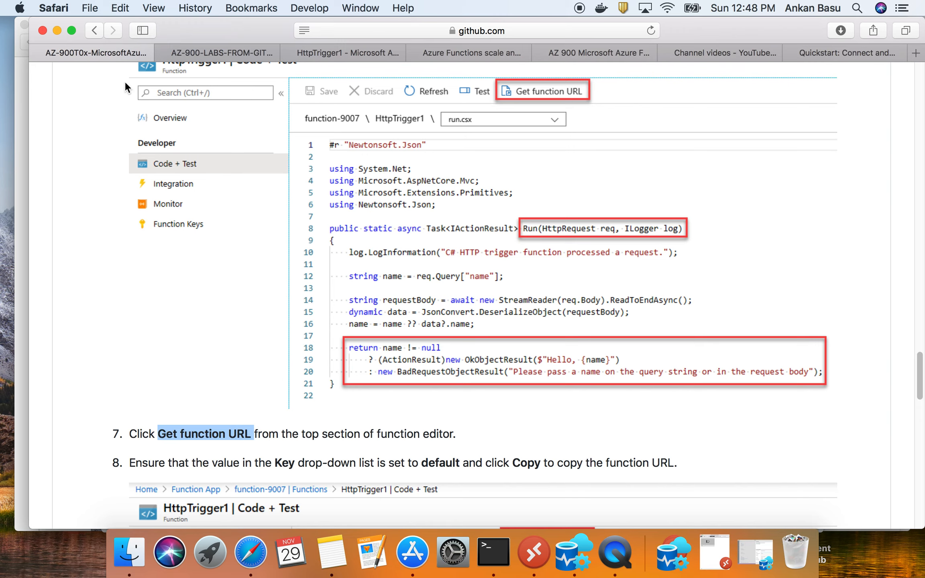
- Copy the HttpTrigger1 function URL in the Azure portal using the default key
click(339, 49)
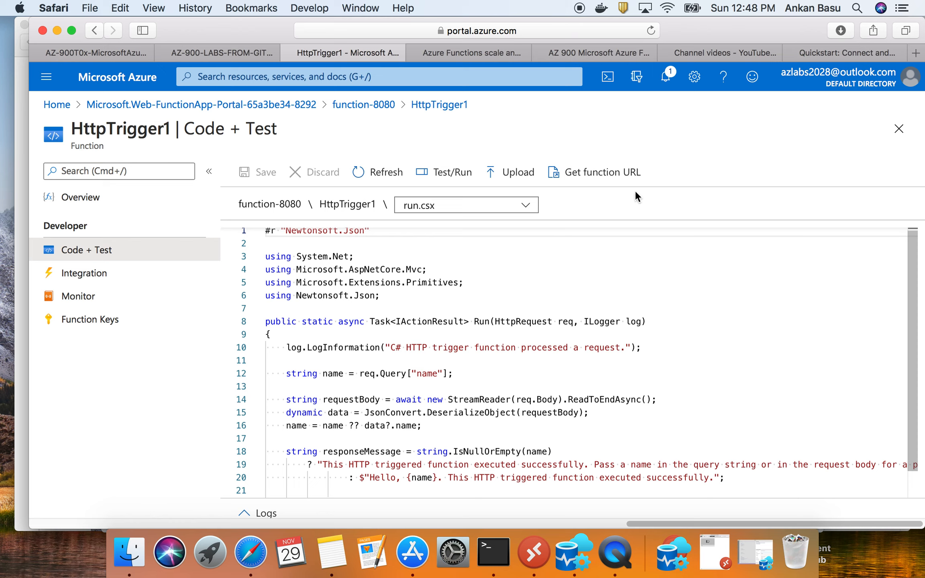
click(626, 173)
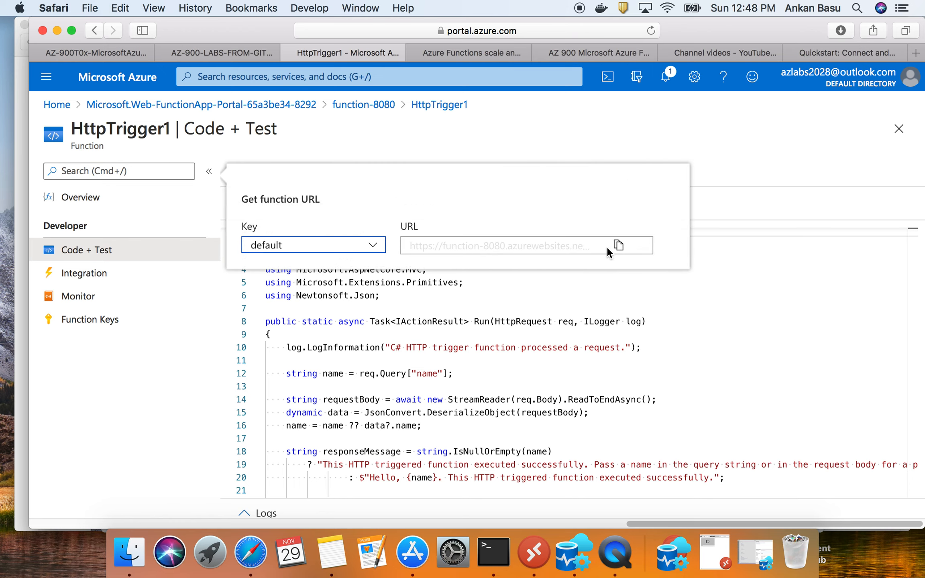
click(619, 245)
- Return to the GitHub walkthrough and read the instructions from step 8 on, about using the function URL and viewing traces
click(97, 56)
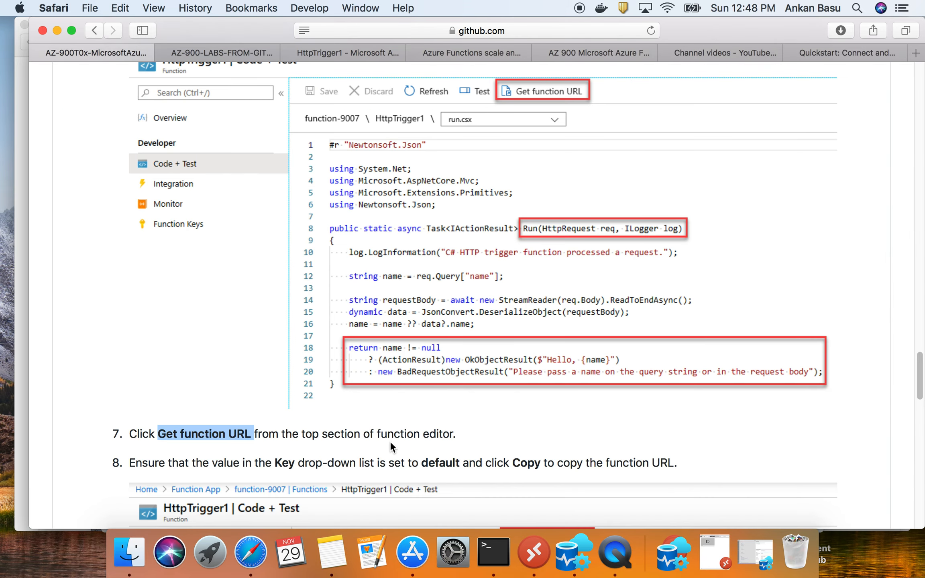
scroll(390, 443, down, 3)
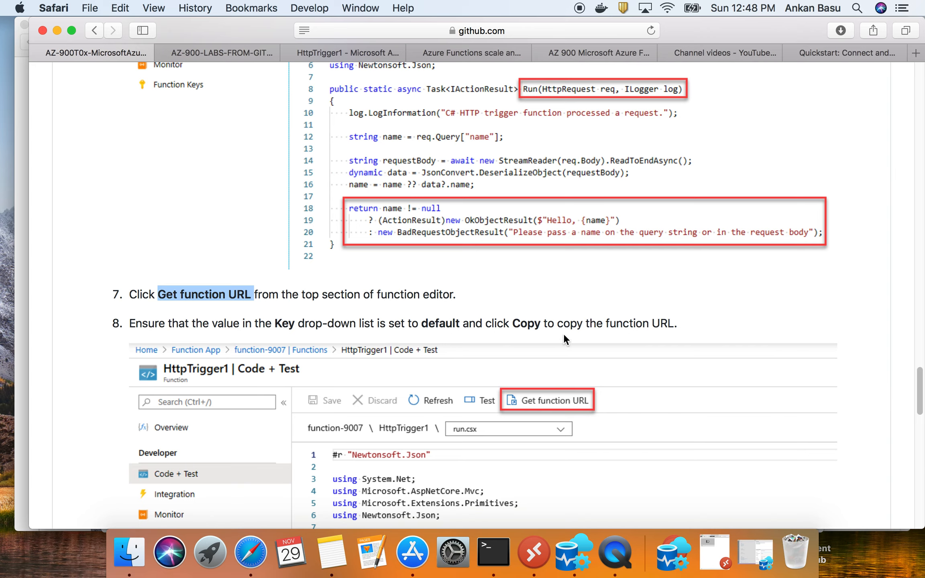
scroll(564, 338, down, 5)
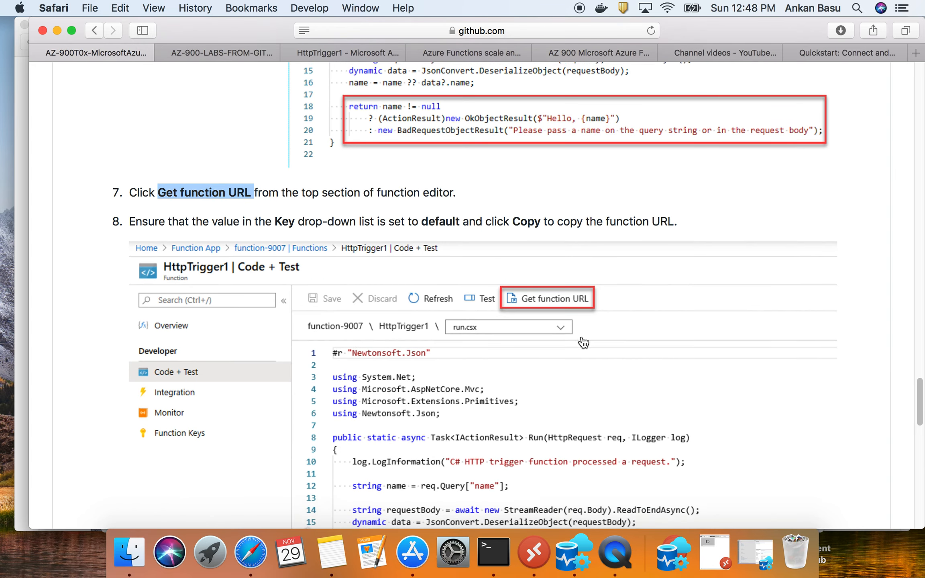
scroll(584, 342, down, 15)
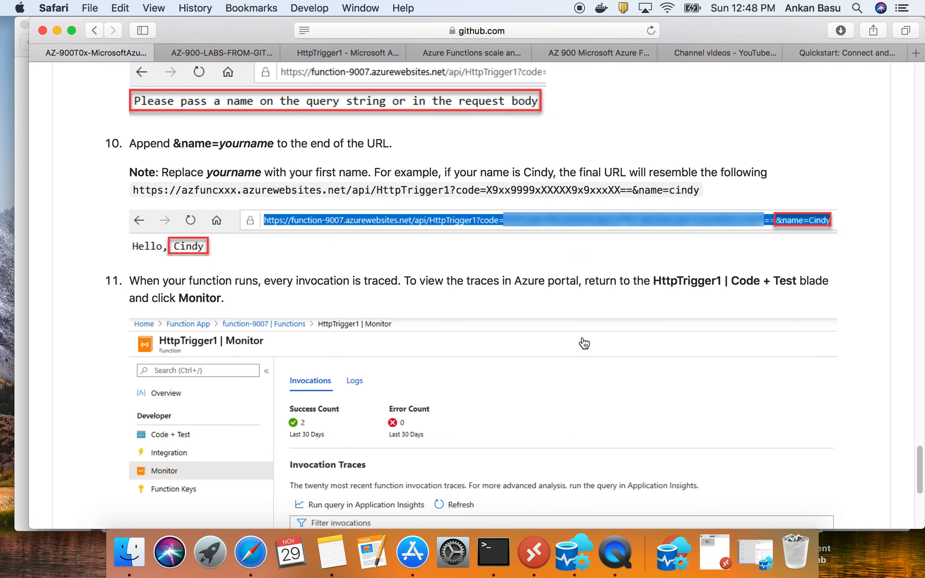
- Read the walkthrough's step 10 about appending the &name= parameter to the end of the function URL
scroll(583, 341, up, 2)
drag(133, 169, 273, 169)
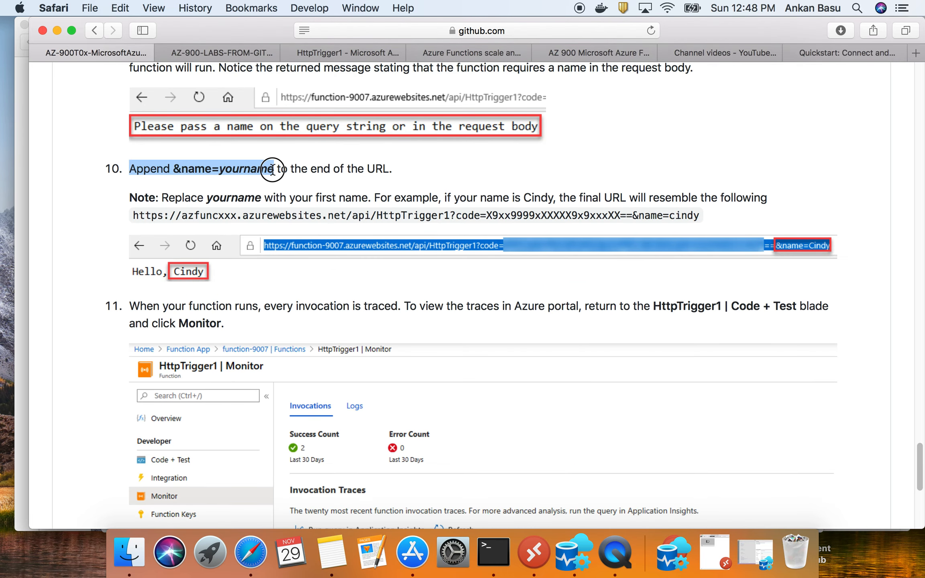
click(161, 172)
drag(175, 168, 209, 168)
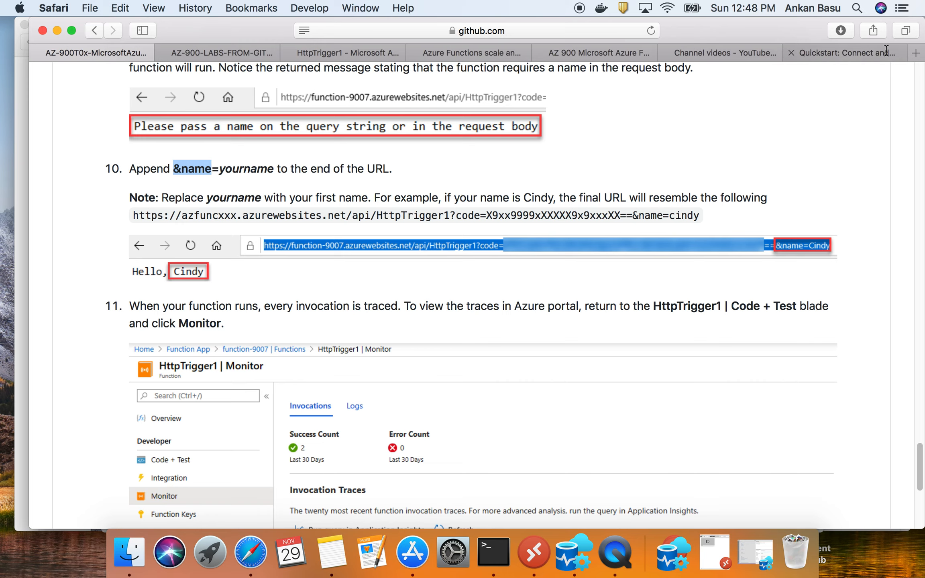
- Paste the copied HttpTrigger1 function URL, including its access key, into the address field of a new browser tab
click(916, 53)
click(429, 29)
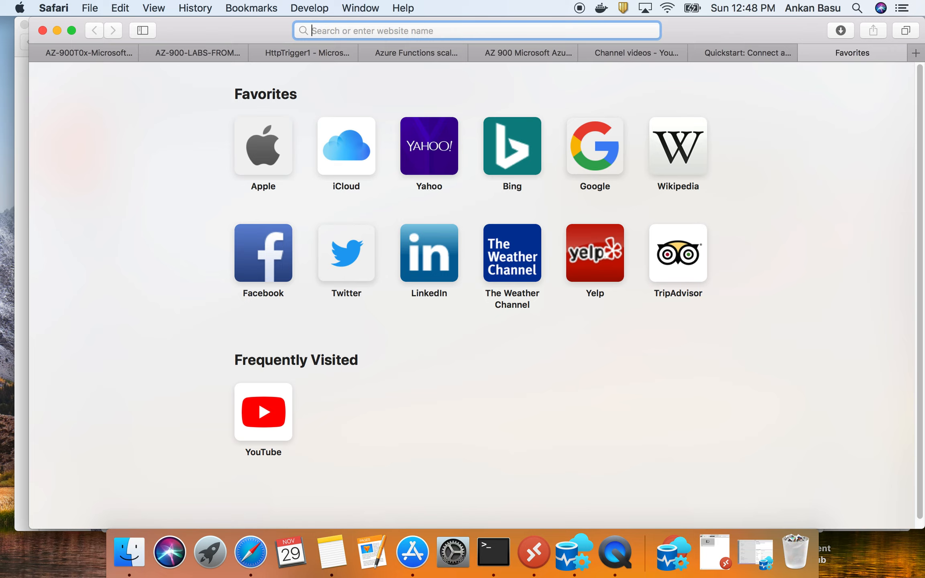
key(super+v)
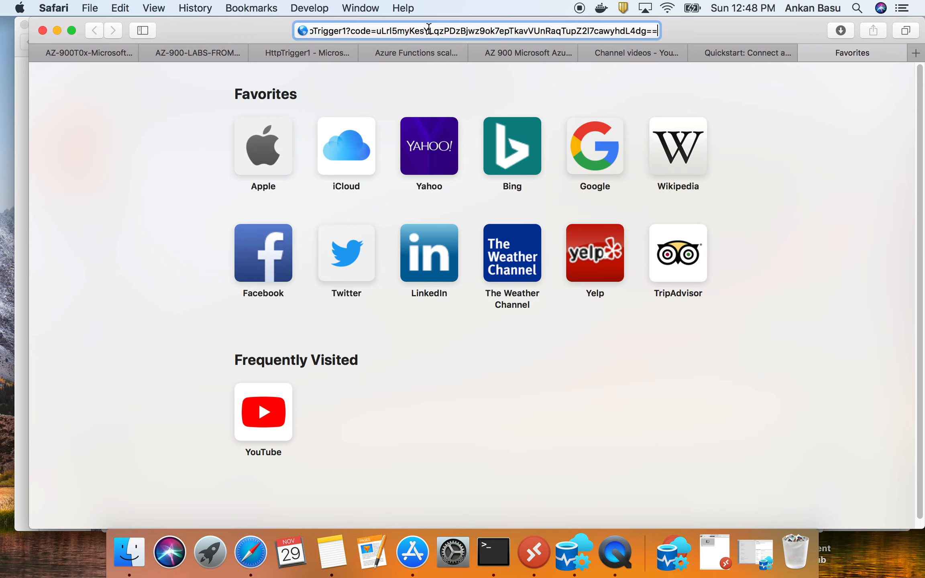
key(super+Tab)
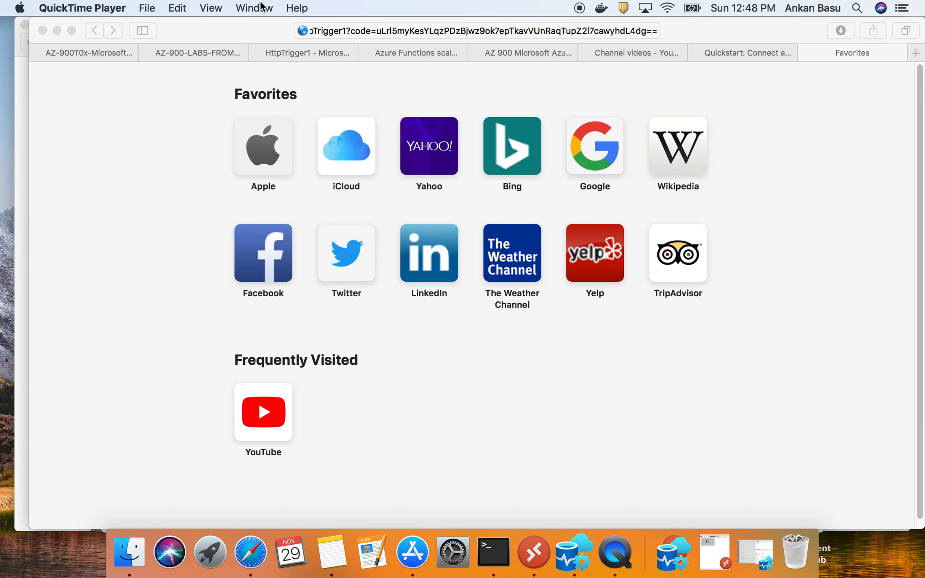
click(271, 102)
- Copy the "&name=" text from step 10 of the GitHub walkthrough
click(47, 53)
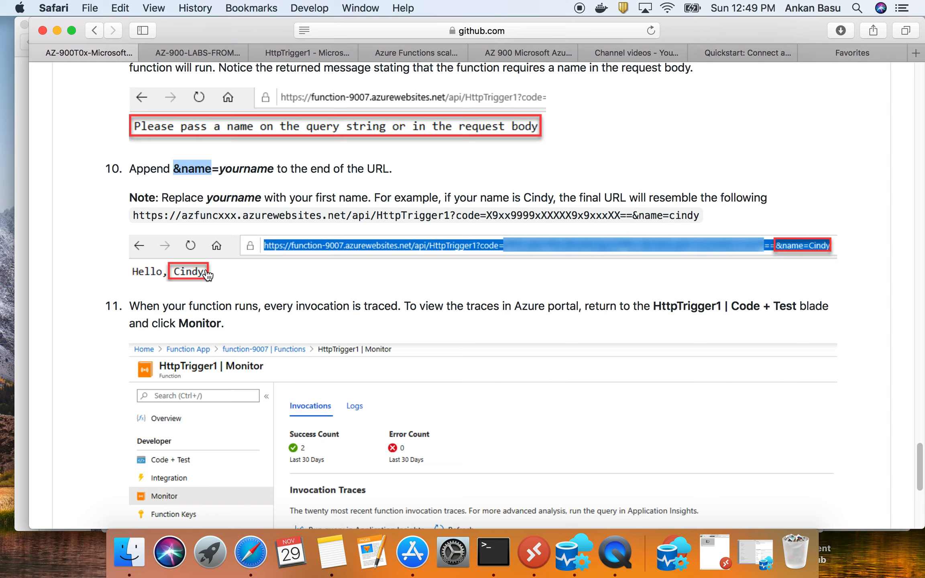
click(196, 171)
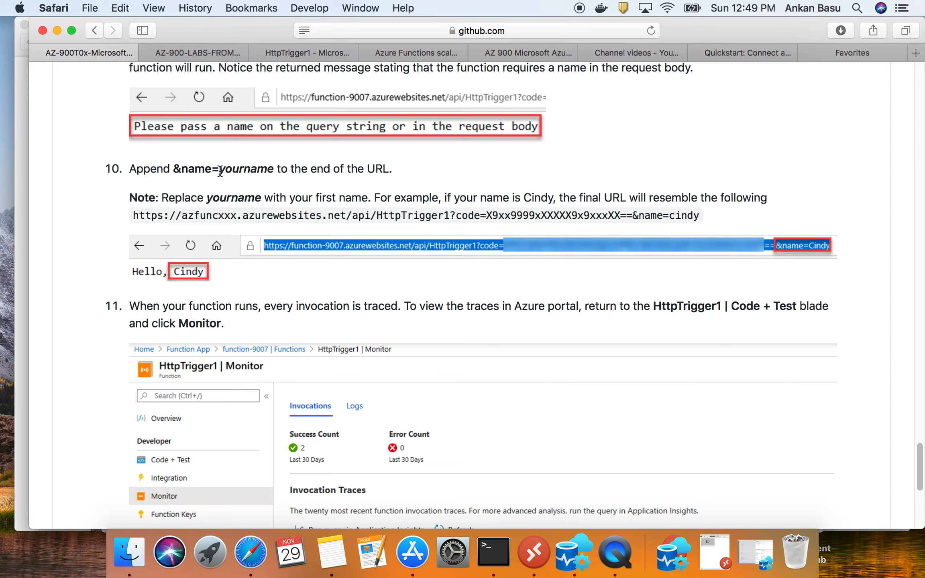
drag(273, 169, 176, 168)
right_click(176, 168)
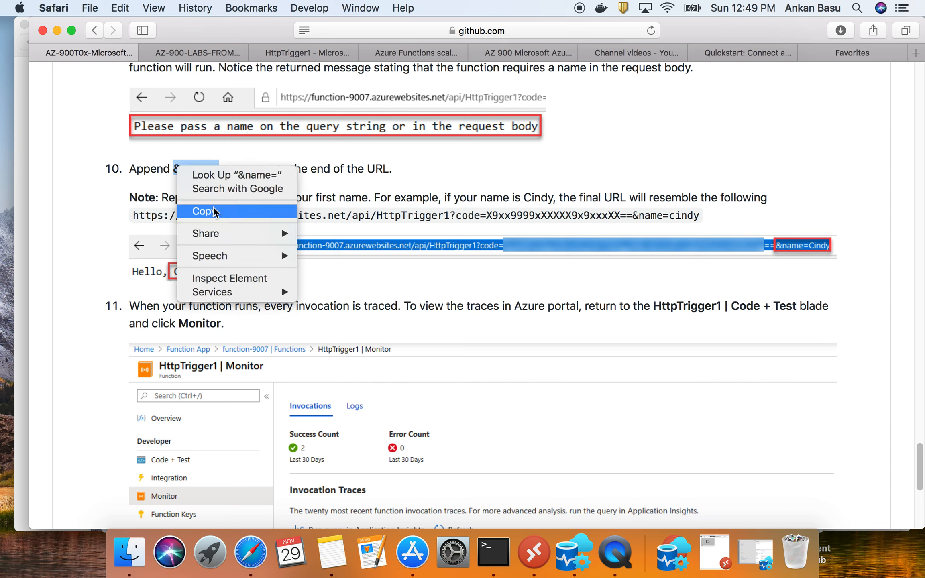
click(217, 211)
right_click(190, 165)
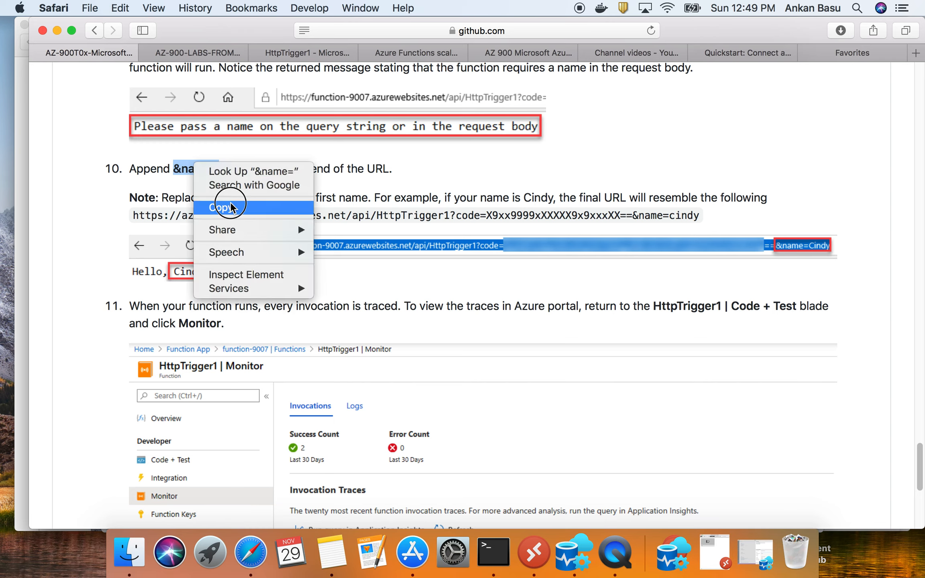
click(228, 203)
- Append &name= and a first name to the pasted function URL, and load it to run the function
click(852, 53)
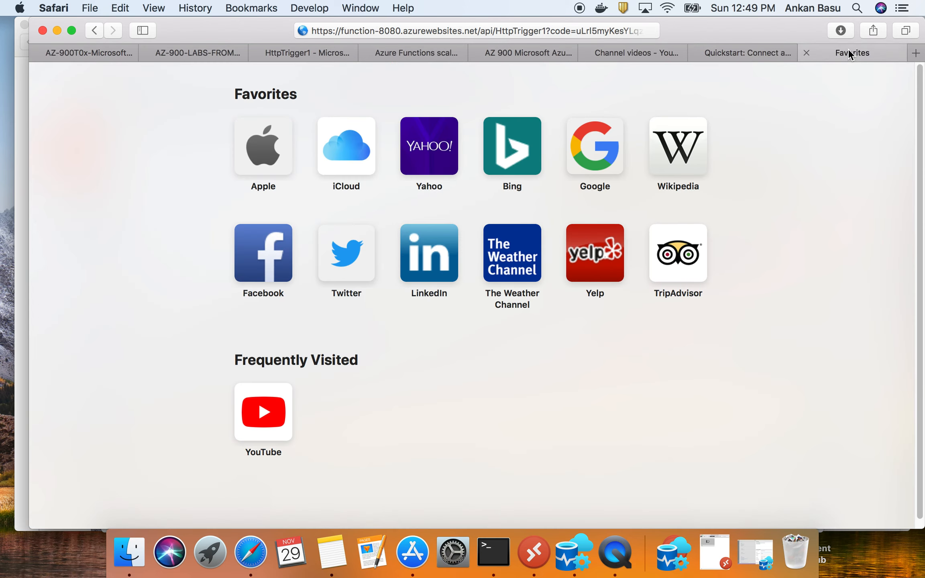
click(610, 32)
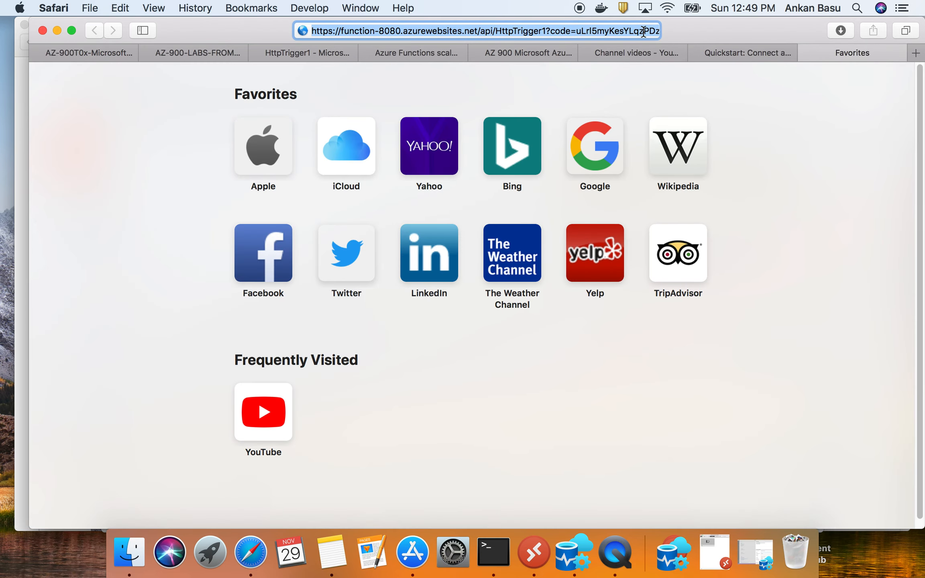
click(643, 31)
key(Right)
key(Right)
key(Right)
key(Right)
key(Right)
key(Right)
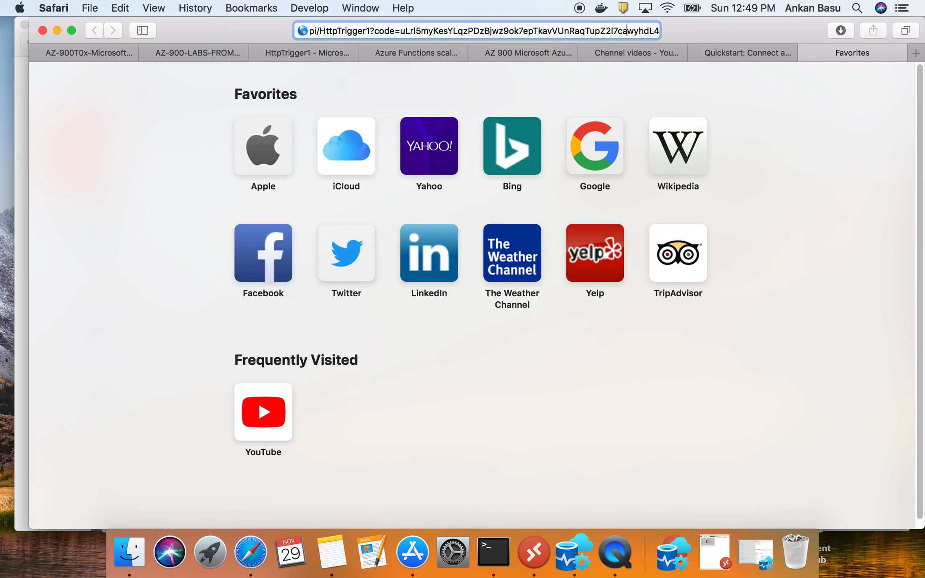
key(Right)
key(Right)
key(Right)
key(Right)
key(Right)
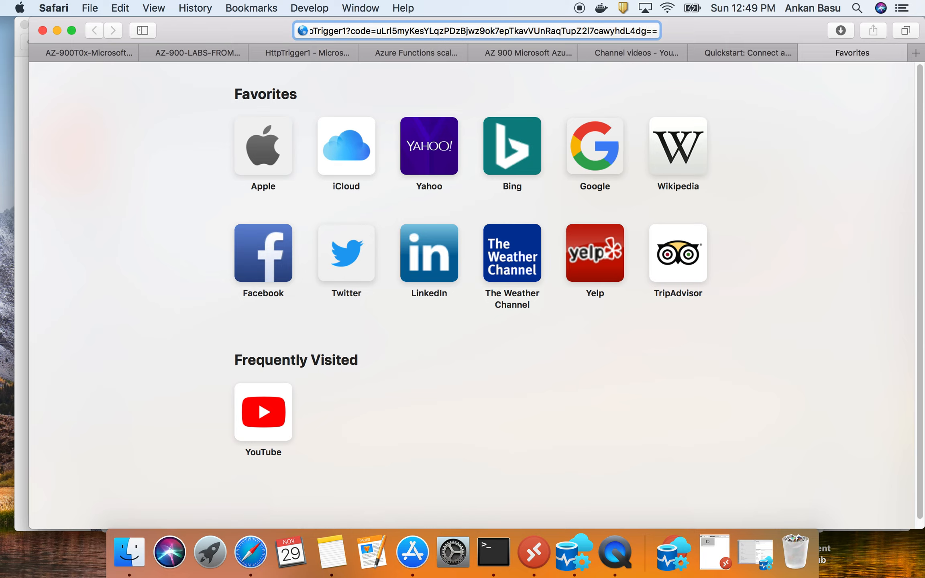
text(&name=)
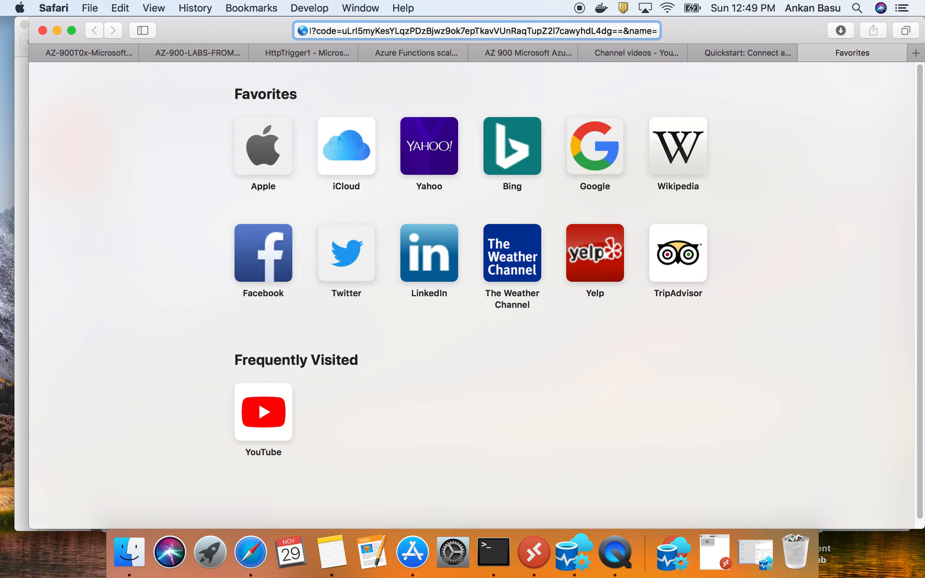
text(Bob)
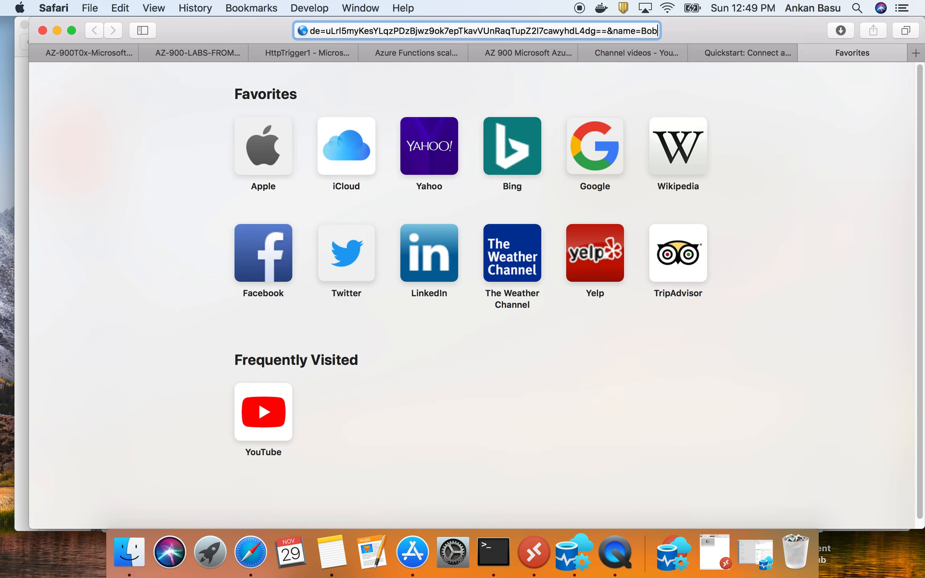
key(Return)
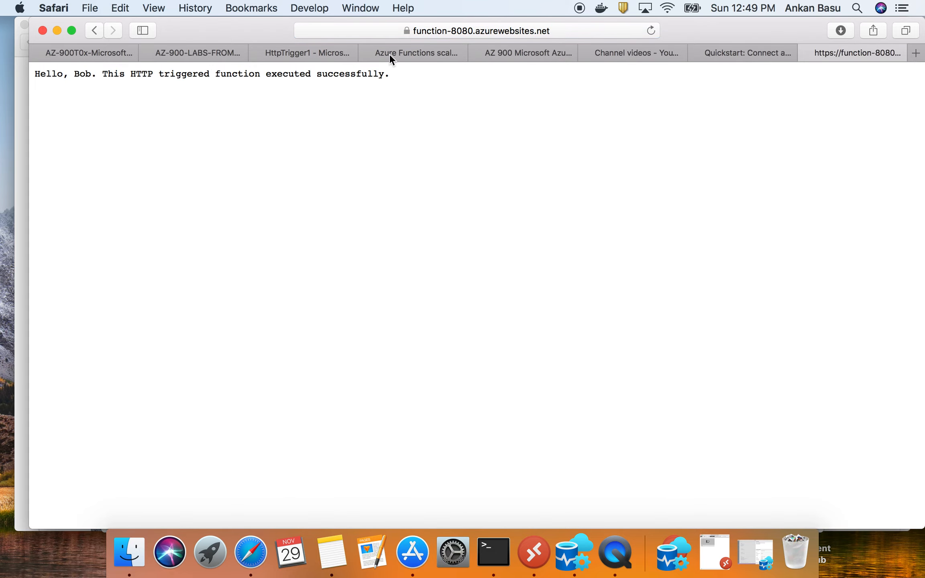
drag(393, 77, 29, 73)
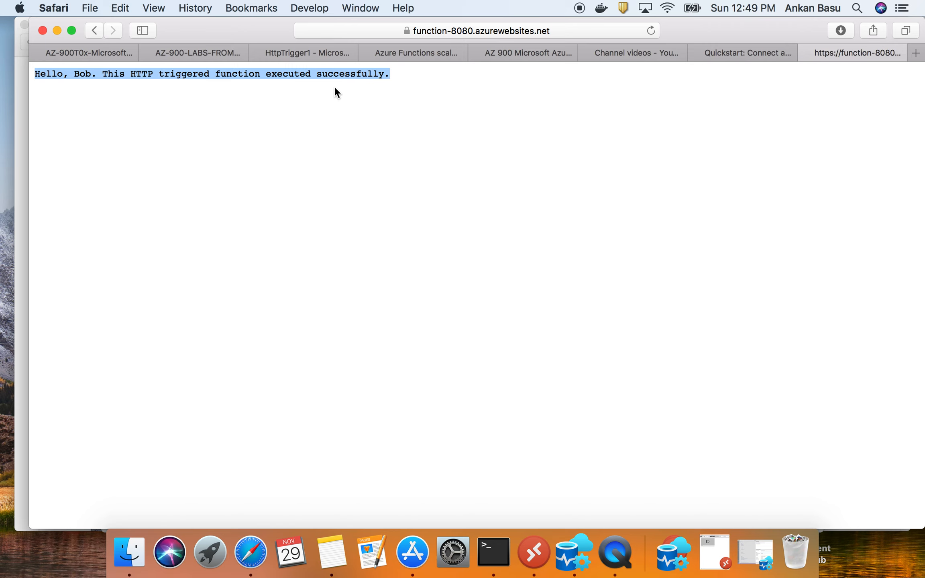
- Read the walkthrough's step 11 on viewing invocation traces, and recheck the name in the function's Hello message
click(78, 52)
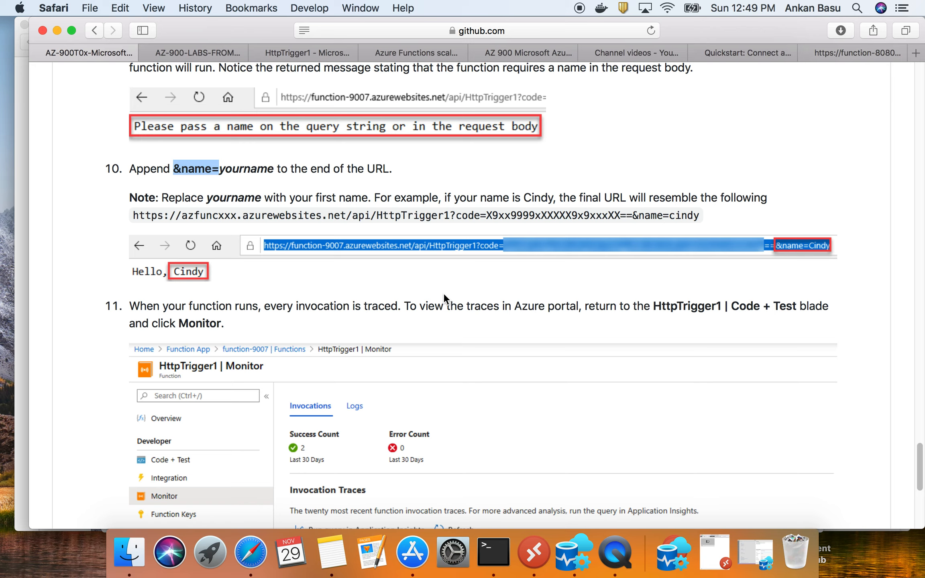
drag(129, 306, 399, 307)
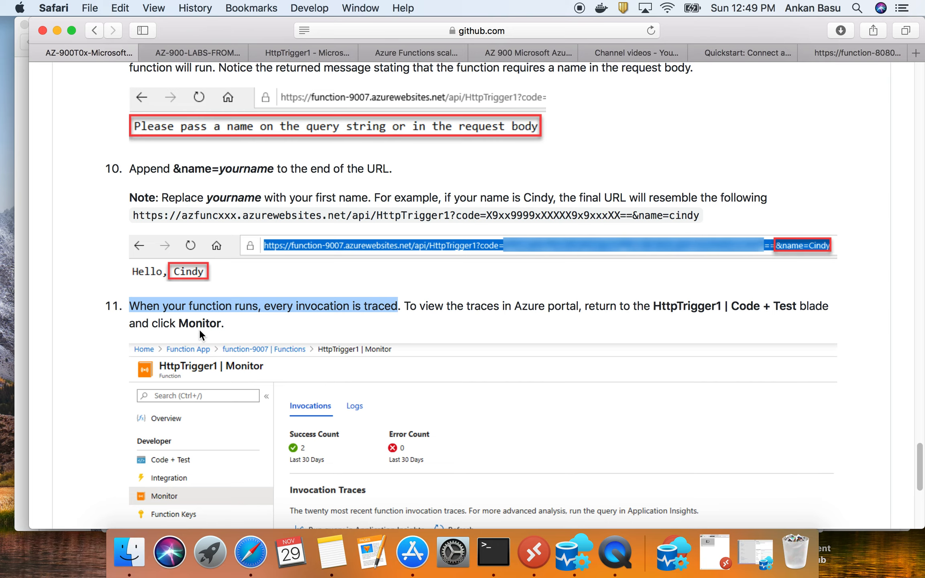
scroll(200, 330, down, 1)
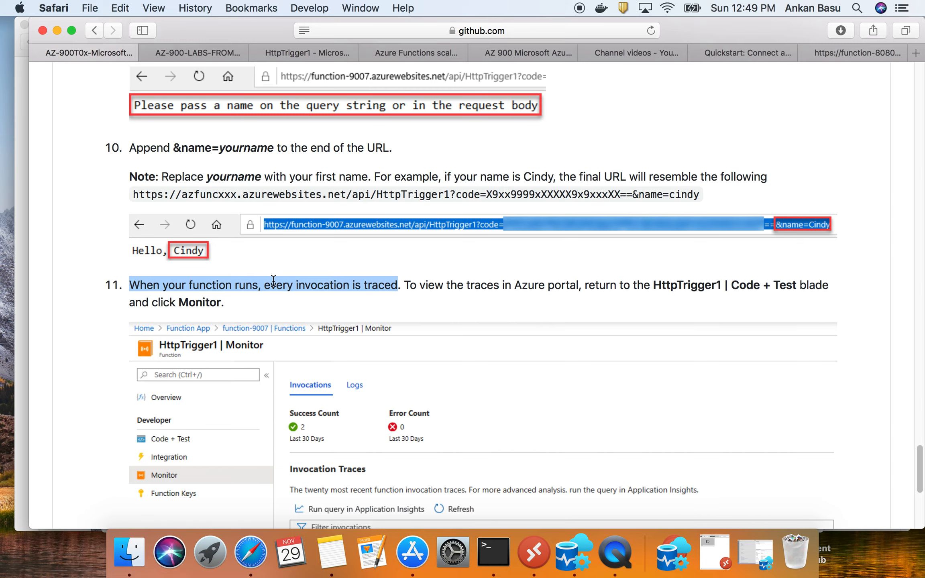
click(843, 52)
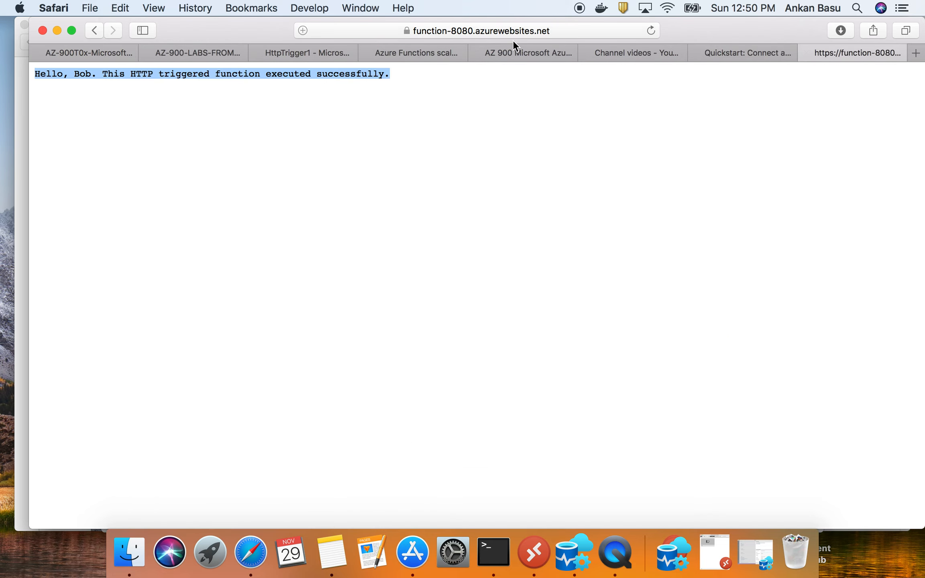
click(91, 75)
double_click(89, 75)
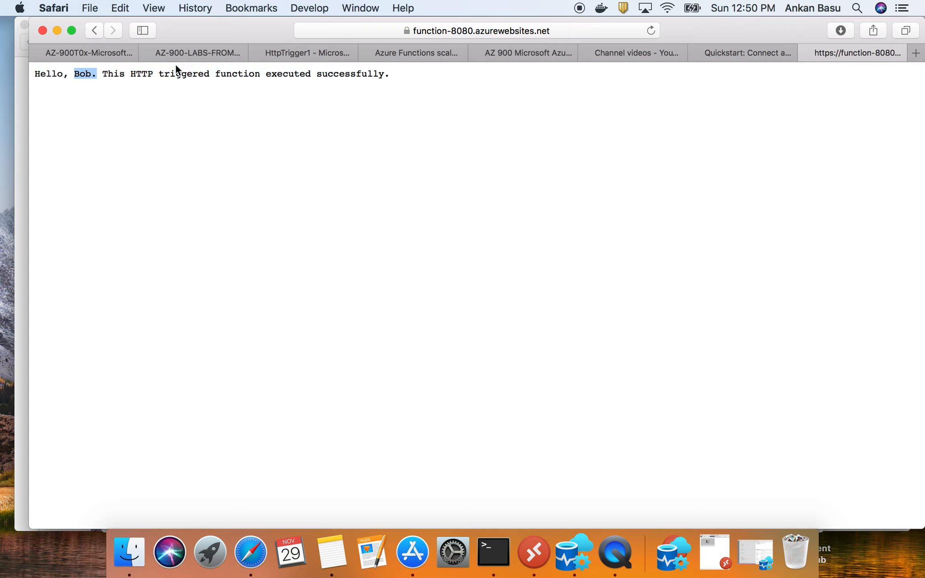
click(104, 52)
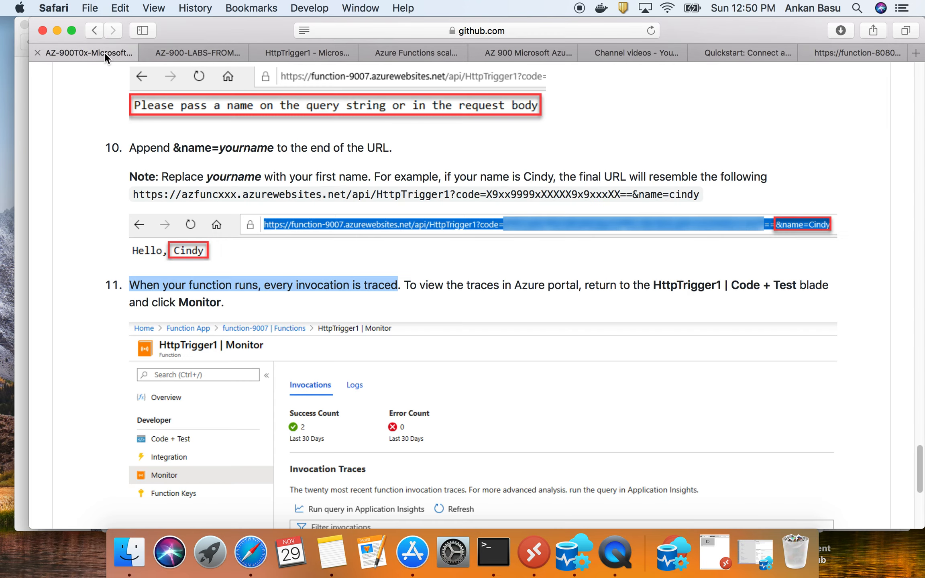
- Open the Monitor page of HttpTrigger1 in the Azure portal and show its Logs view
click(301, 51)
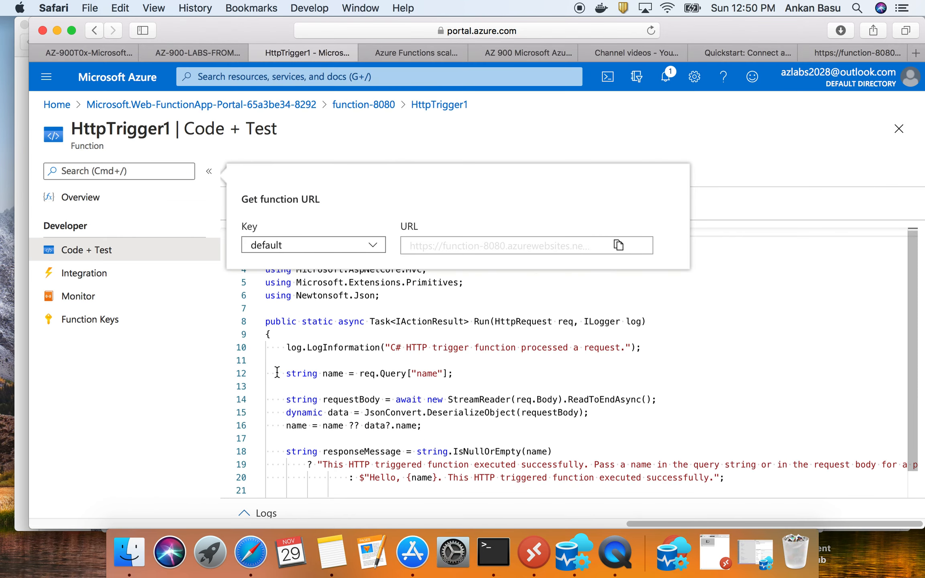
click(117, 299)
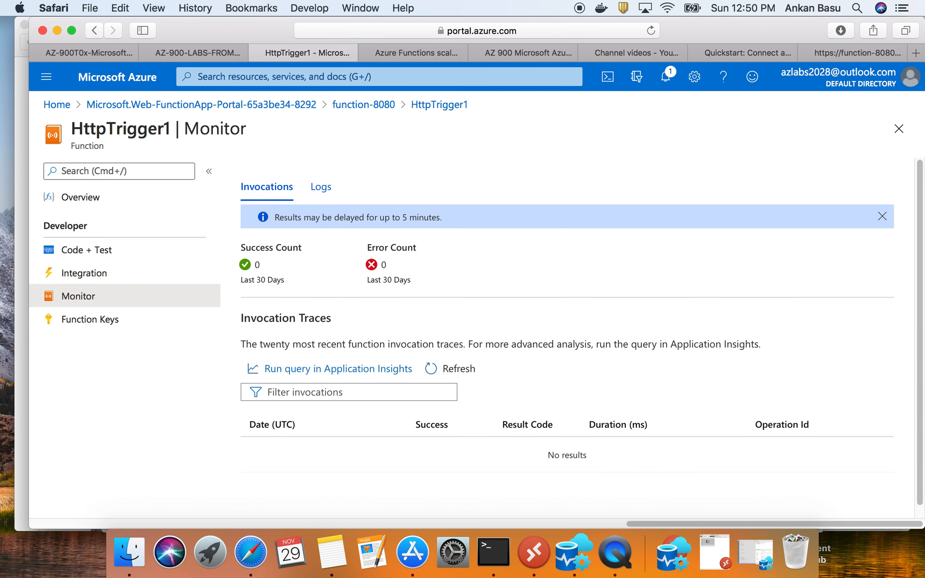
click(323, 192)
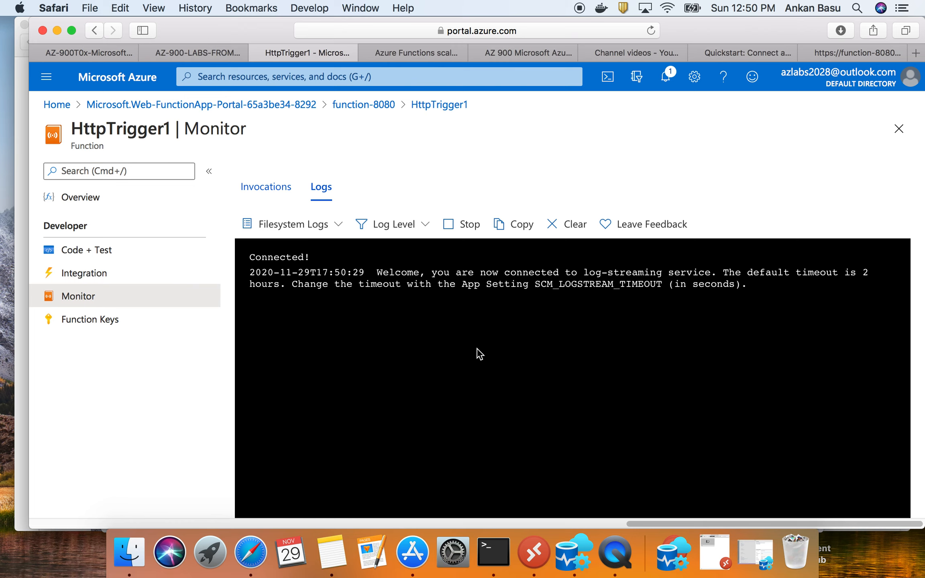
- Replace the name value in the function URL with a different first name and run the function again
click(852, 53)
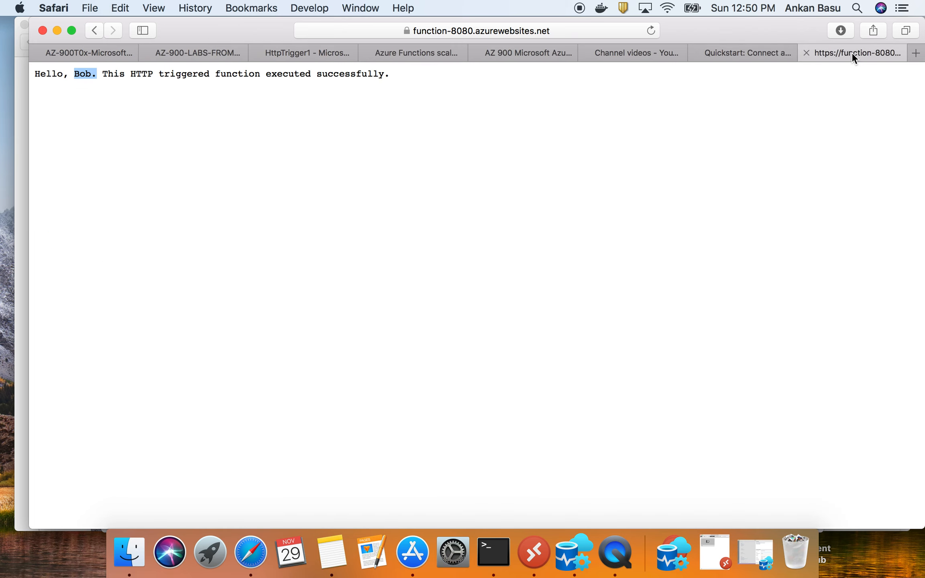
click(592, 28)
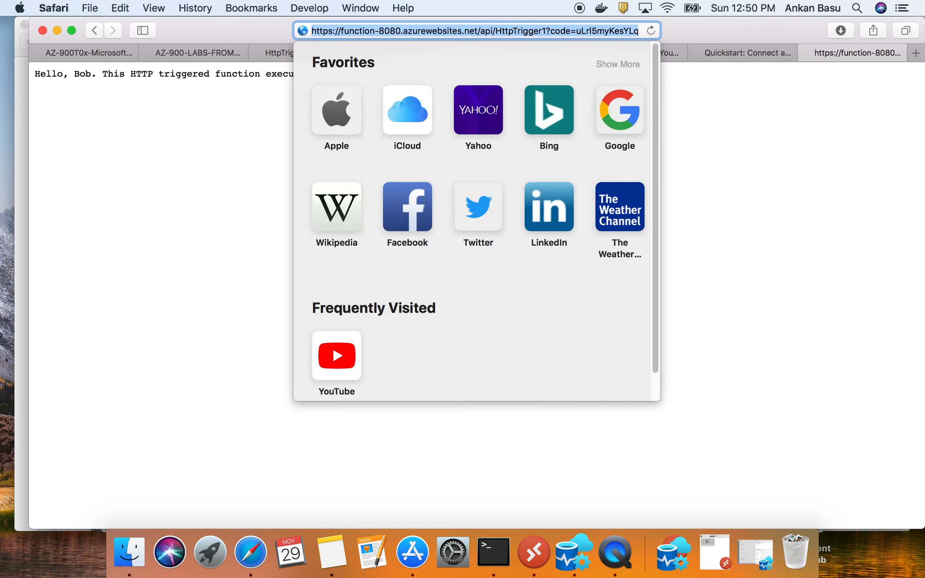
key(Right)
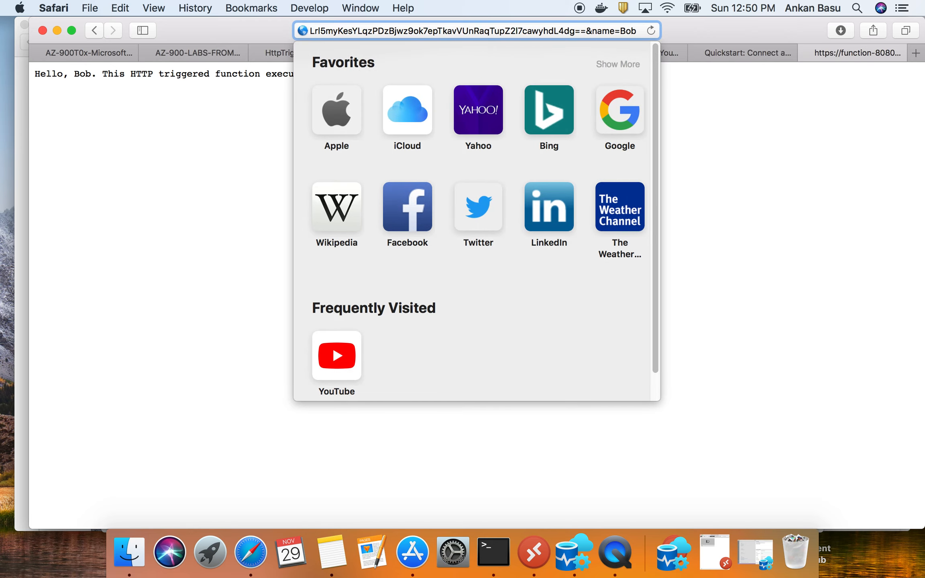
key(BackSpace)
key(BackSpace)
key(BackSpace)
text(Mary)
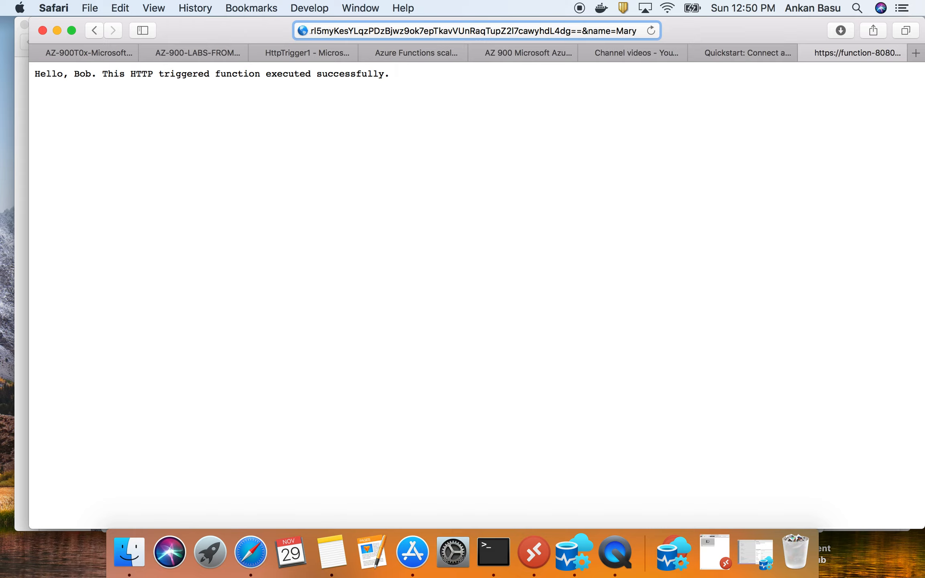
key(Return)
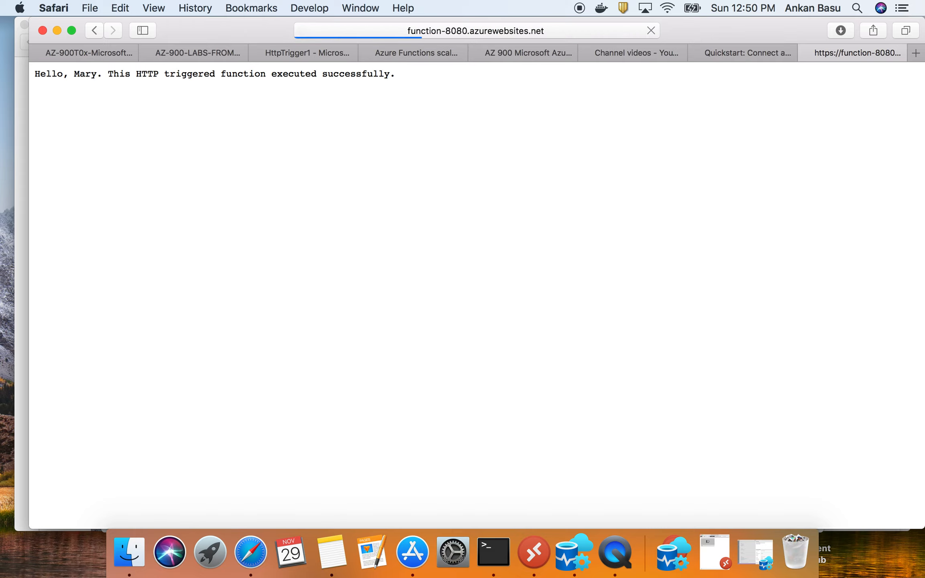
drag(103, 73, 36, 75)
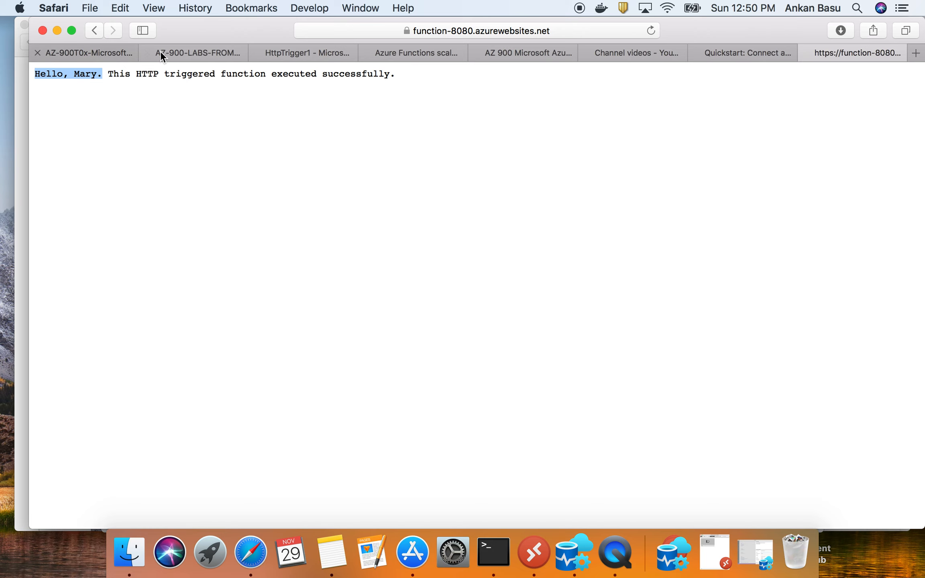
- Examine the streamed log entries for the latest HttpTrigger1 invocation, and return to the GitHub walkthrough
click(283, 52)
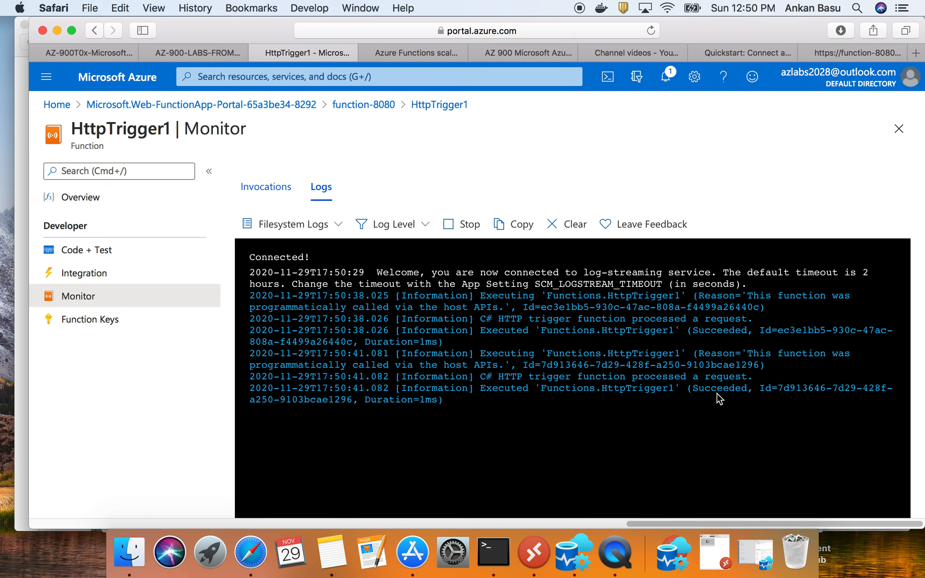
drag(480, 377, 777, 386)
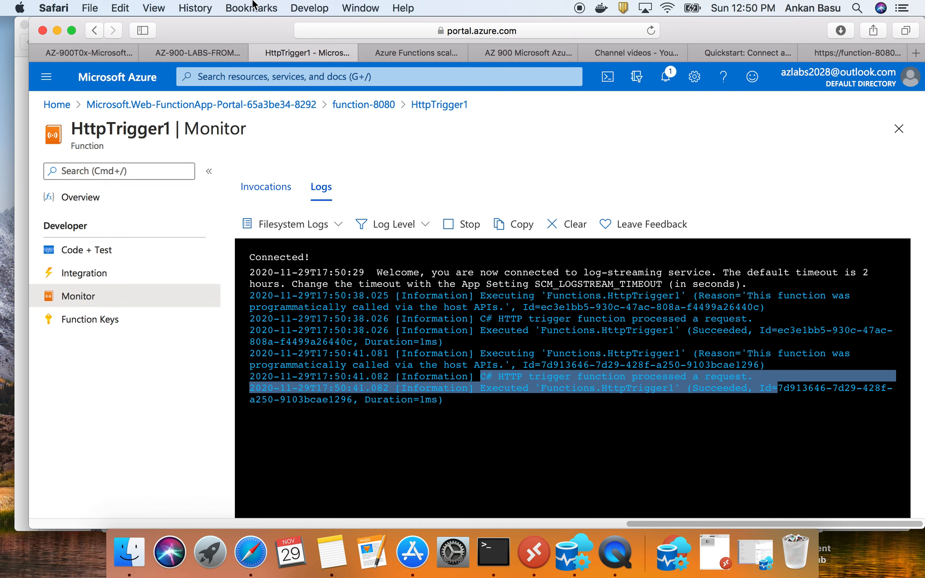
click(80, 57)
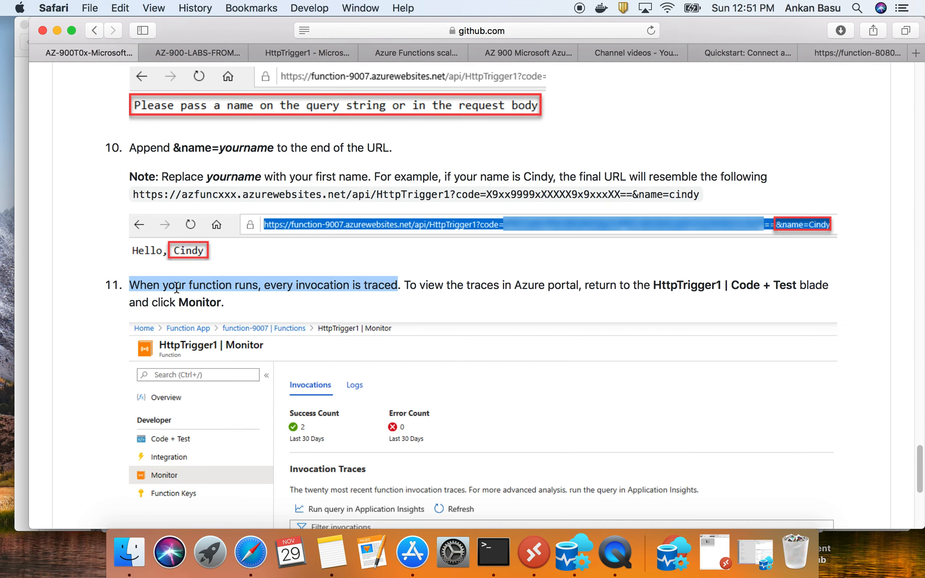
- Check the walkthrough's sample Monitor page, and refresh the invocation traces in HttpTrigger1's Invocations view in the Azure portal
scroll(438, 362, down, 3)
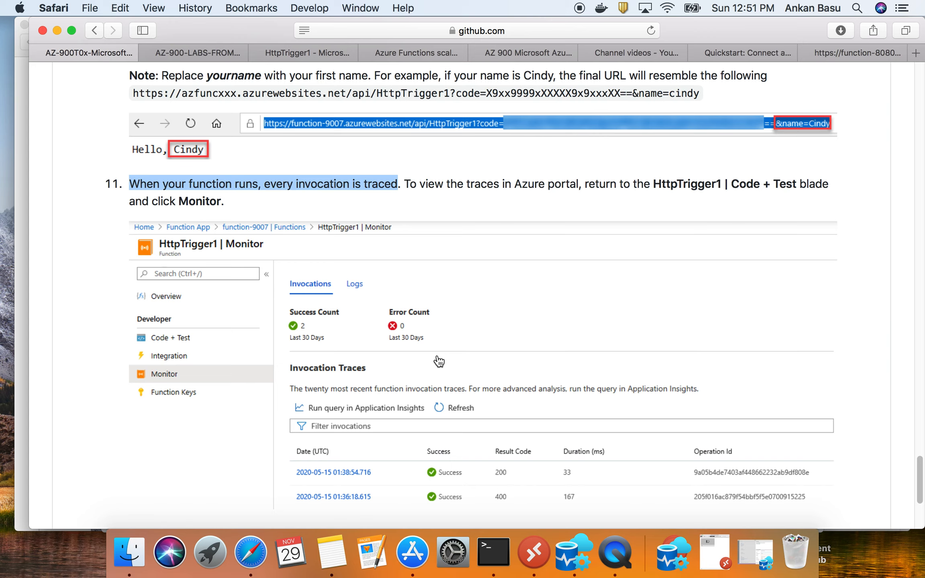
scroll(439, 361, down, 1)
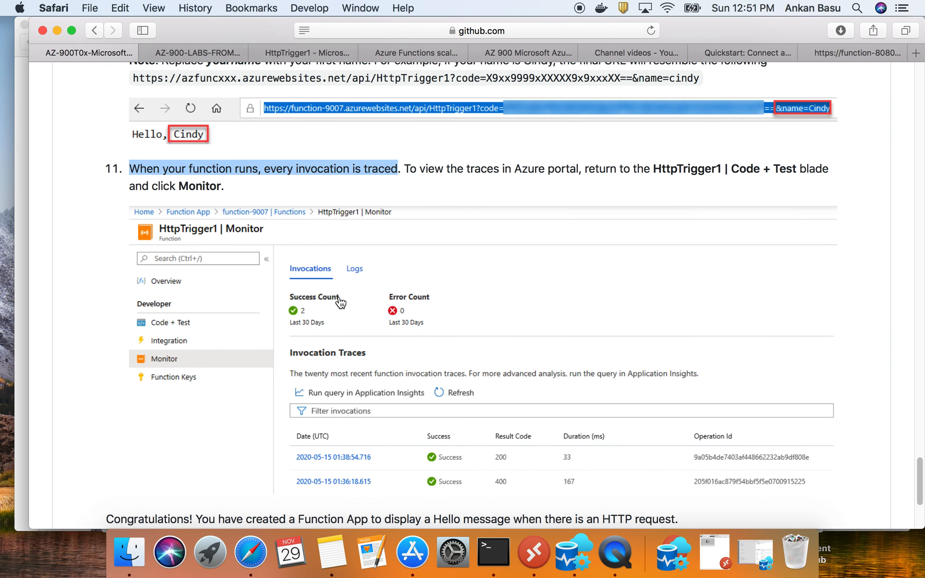
click(302, 52)
click(259, 186)
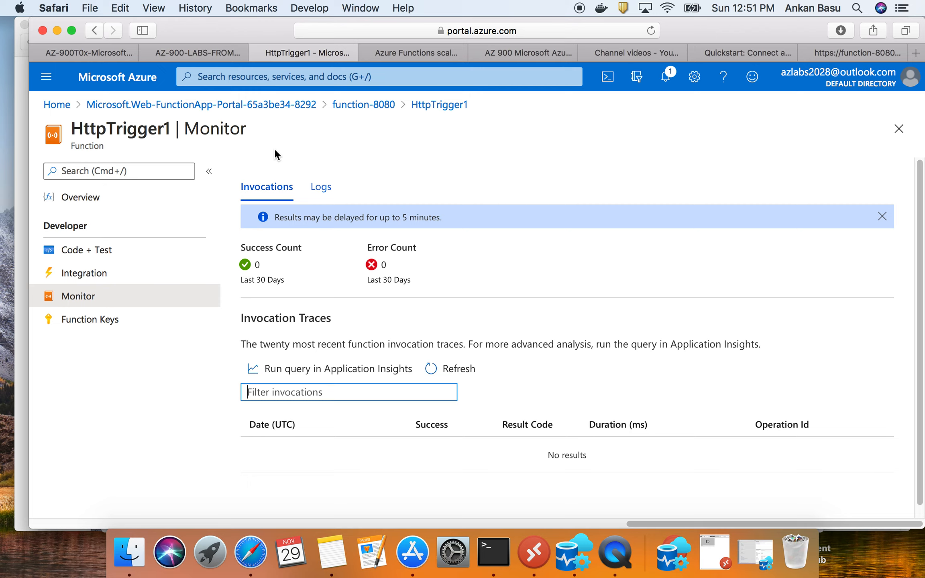
click(457, 373)
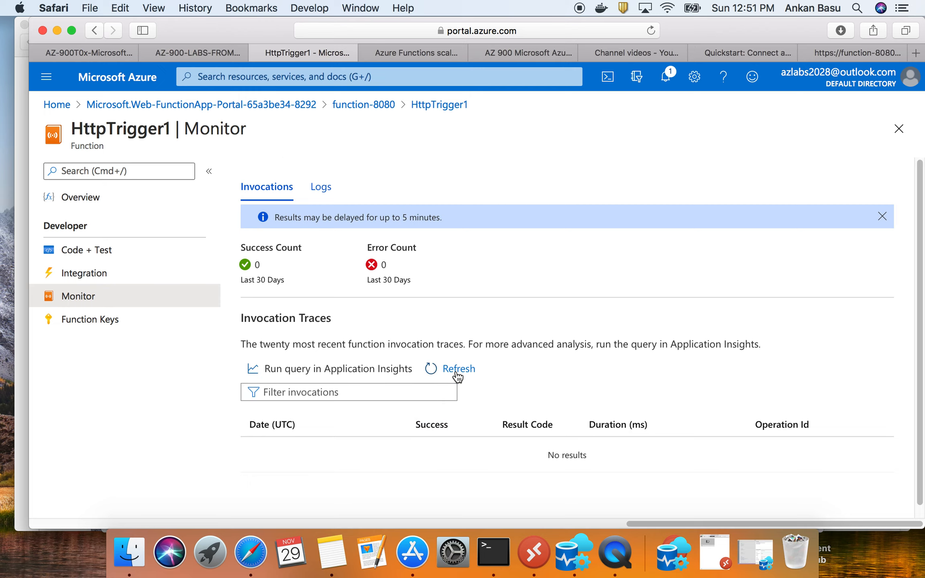
click(457, 373)
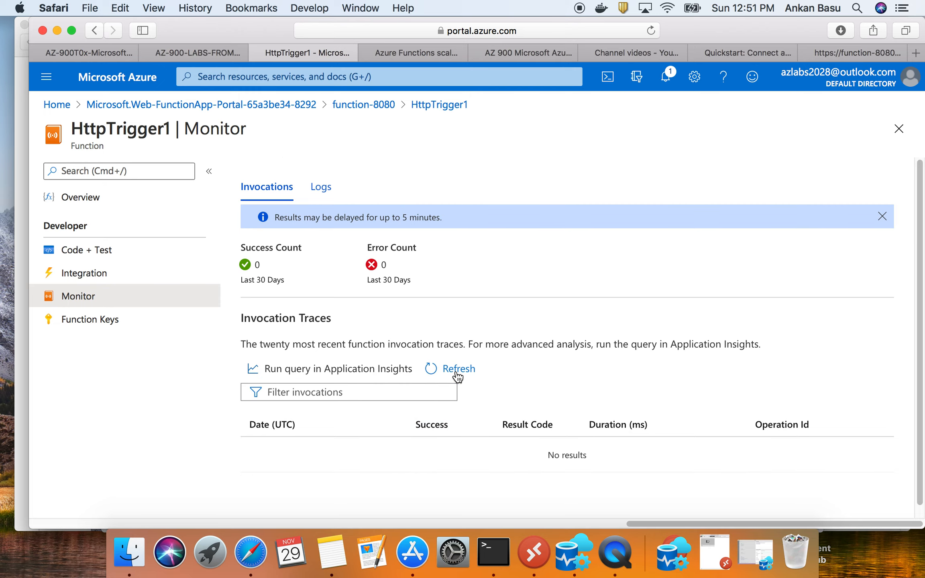
- Compare HttpTrigger1's Logs and Invocations views, reload its Monitor page by way of Code + Test, and read the notice above the counts
click(324, 194)
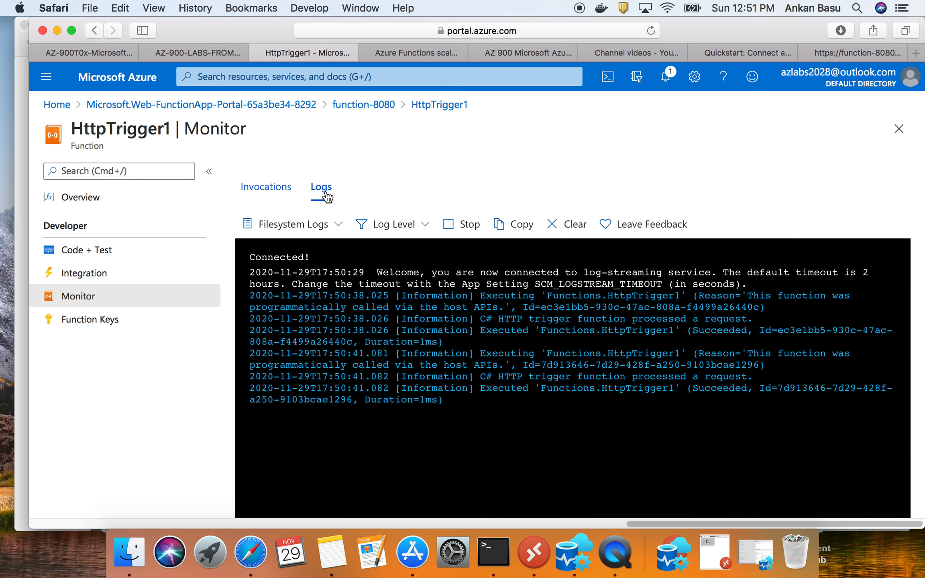
click(270, 192)
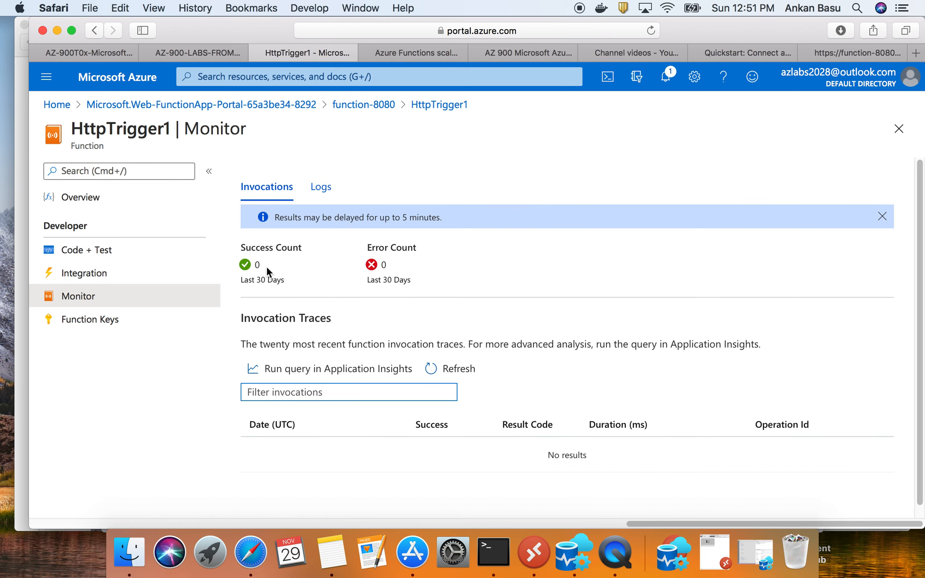
click(93, 252)
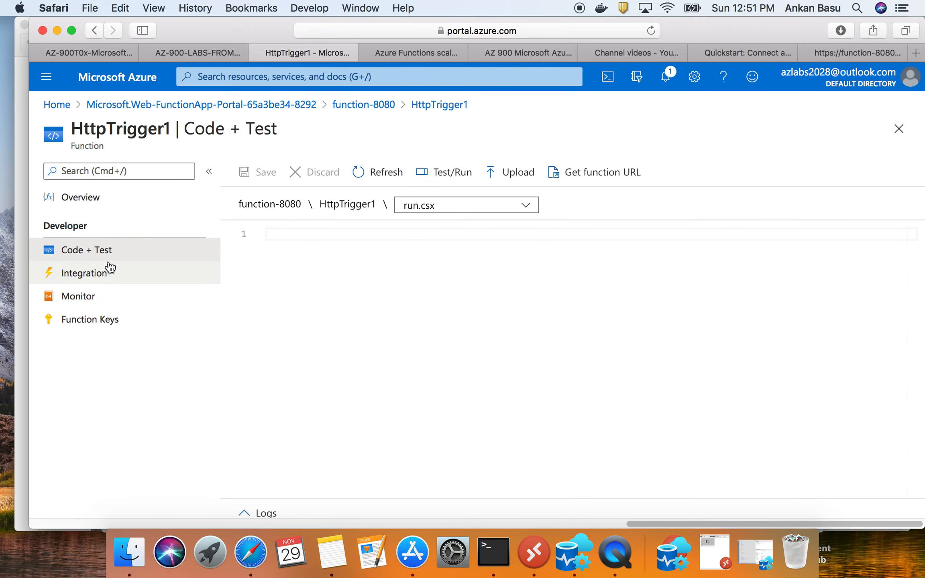
click(101, 297)
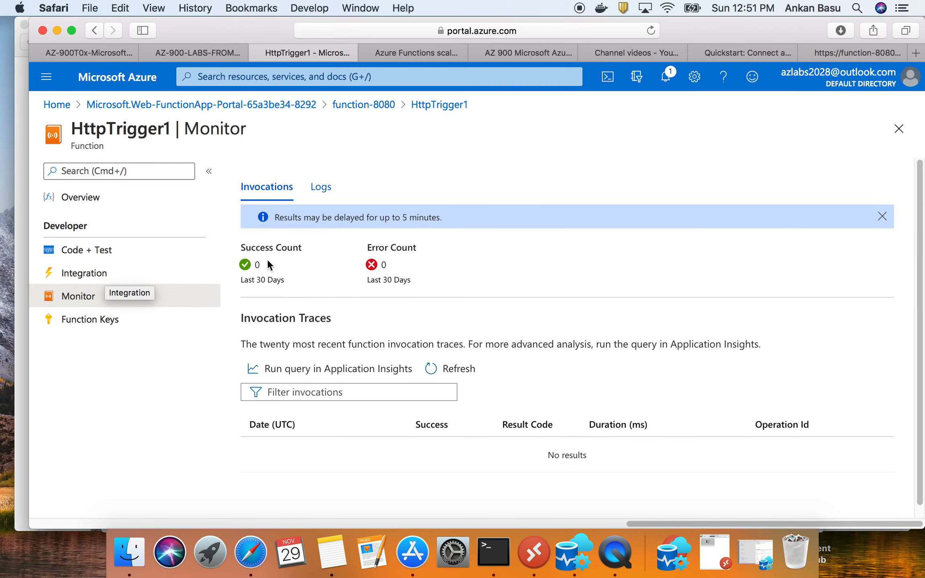
click(455, 218)
drag(455, 219, 272, 219)
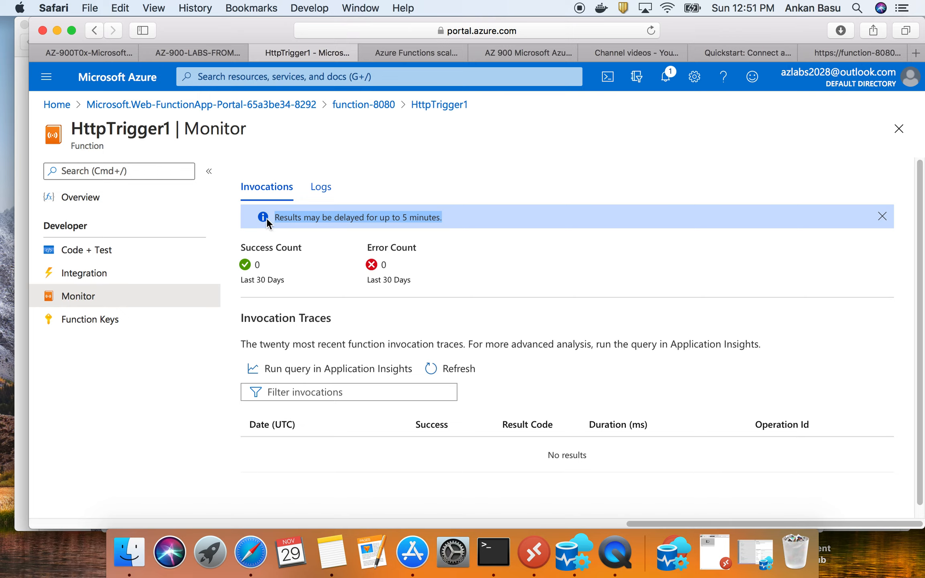
- Read the walkthrough's closing note on GitHub, and review its earlier steps back to the New Function template selection in step 3
click(109, 52)
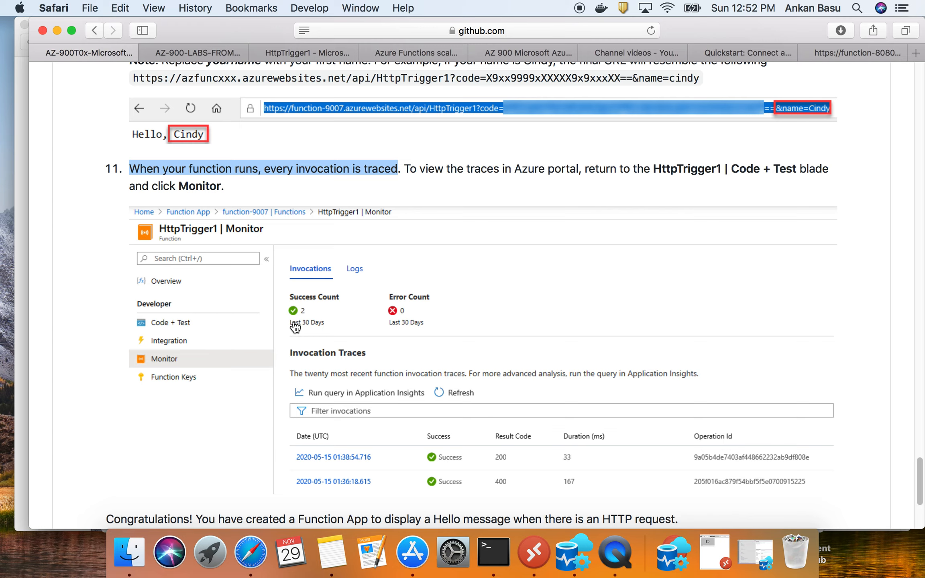
scroll(320, 322, down, 5)
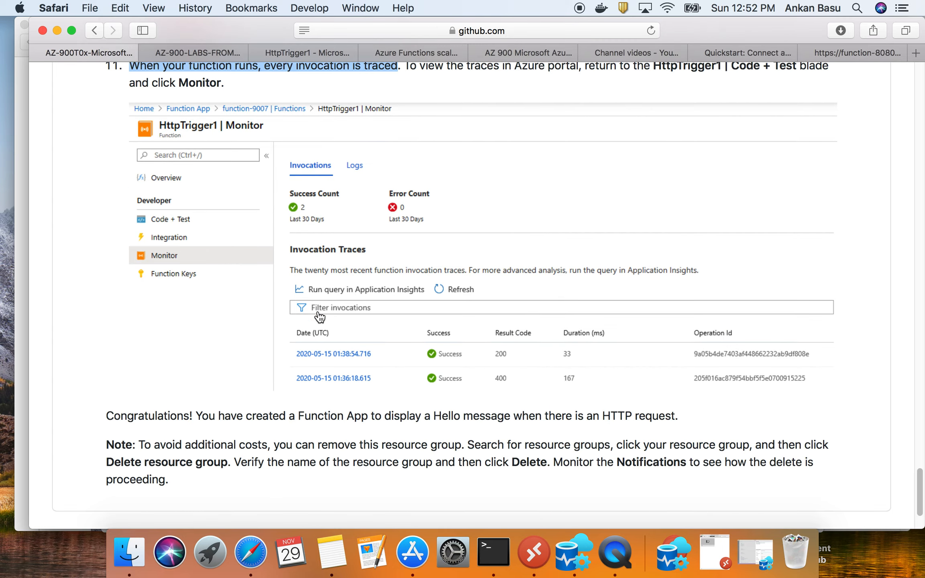
scroll(320, 318, up, 20)
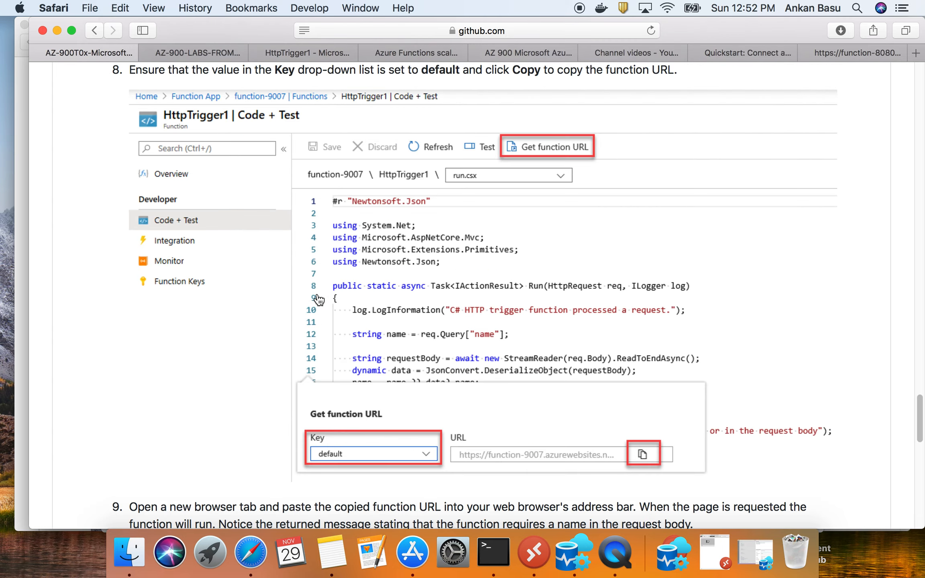
scroll(322, 299, up, 1)
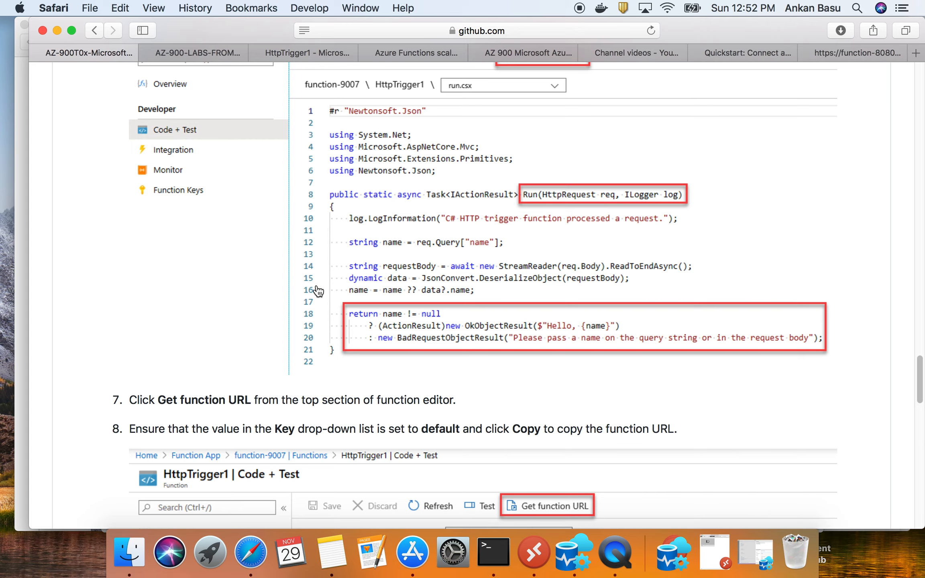
scroll(316, 277, up, 3)
scroll(316, 277, up, 3)
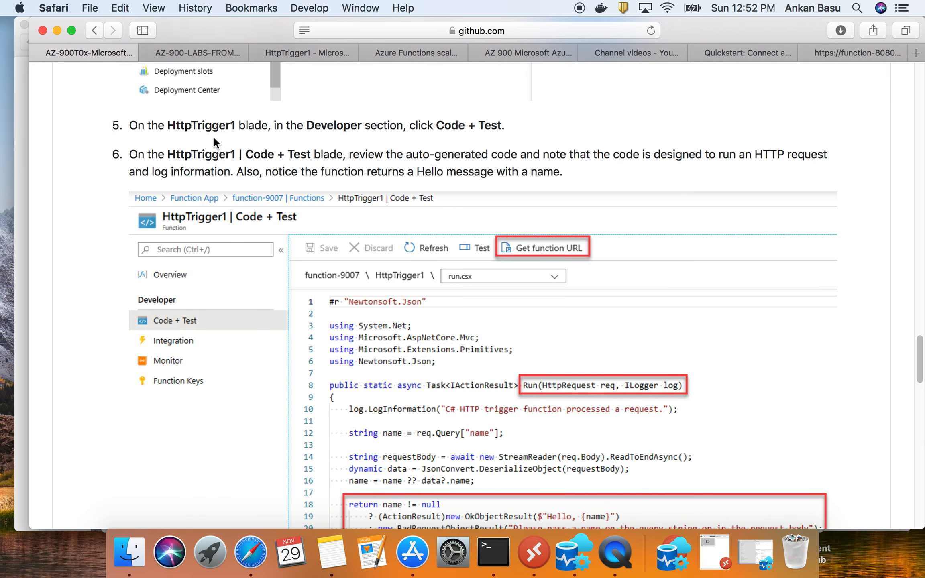
scroll(237, 264, up, 12)
scroll(237, 264, up, 10)
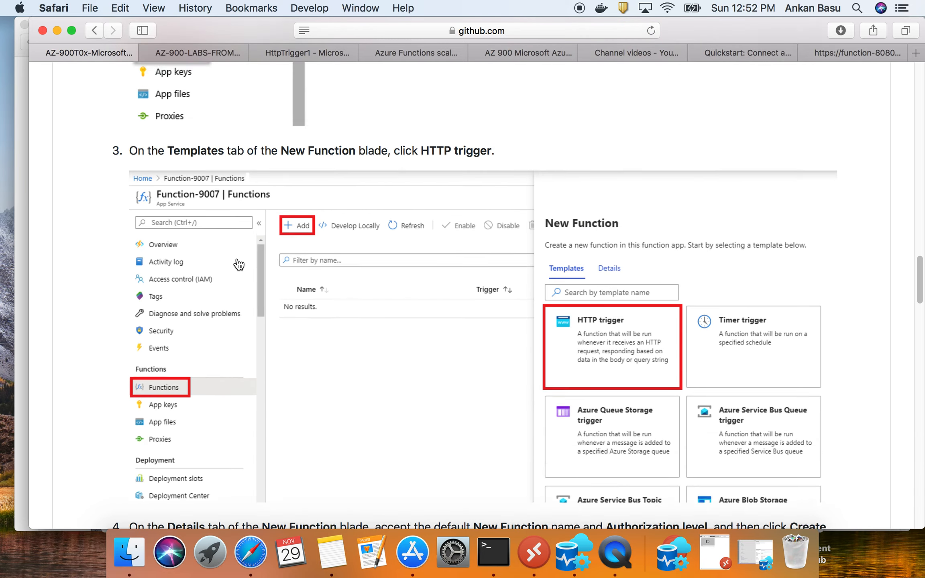
- Return to the Azure portal and add a function based on the Timer trigger template to the function-8080 app
click(288, 55)
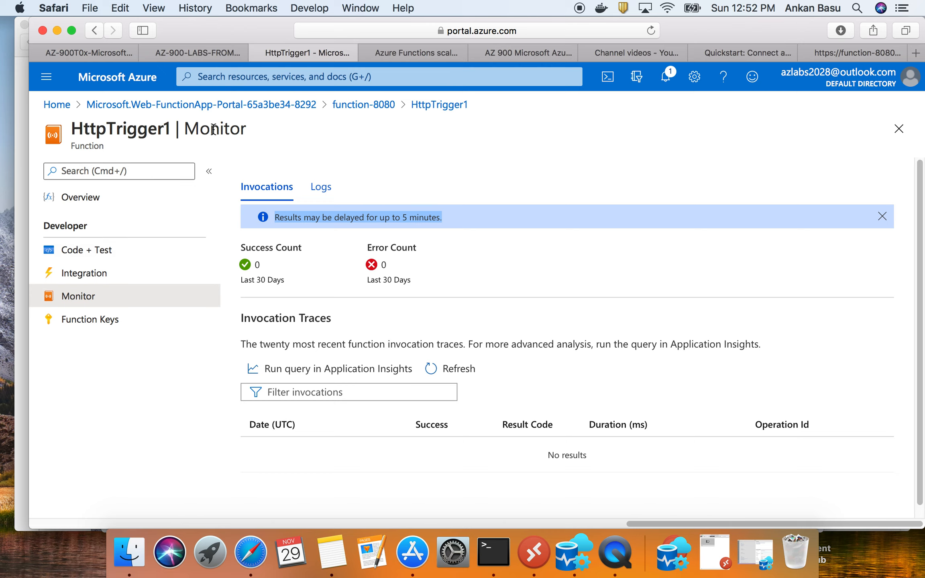
click(376, 106)
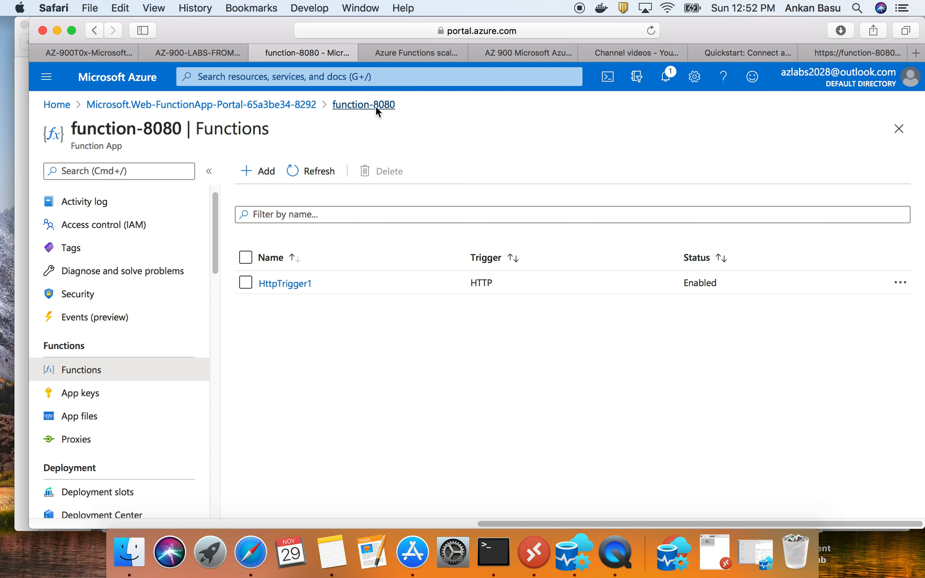
click(266, 171)
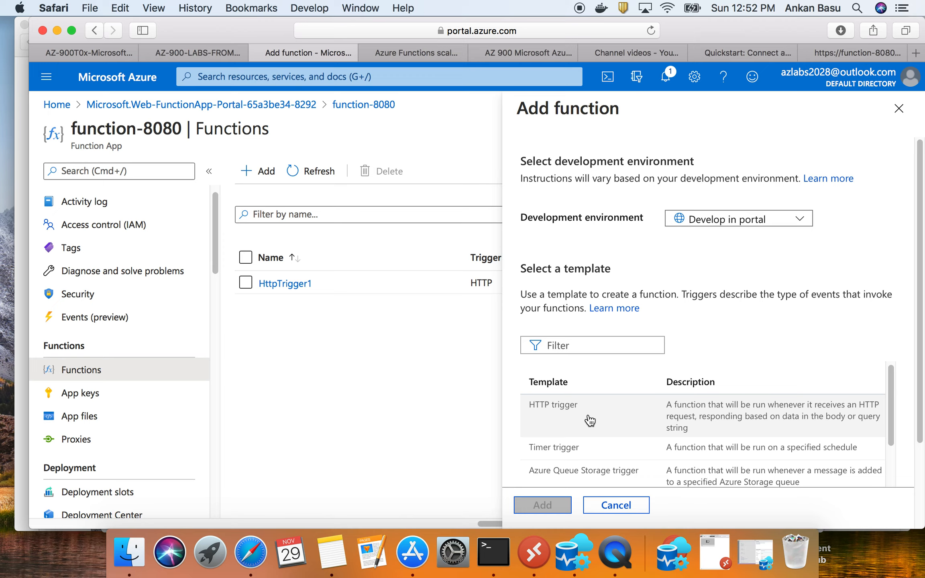
click(584, 453)
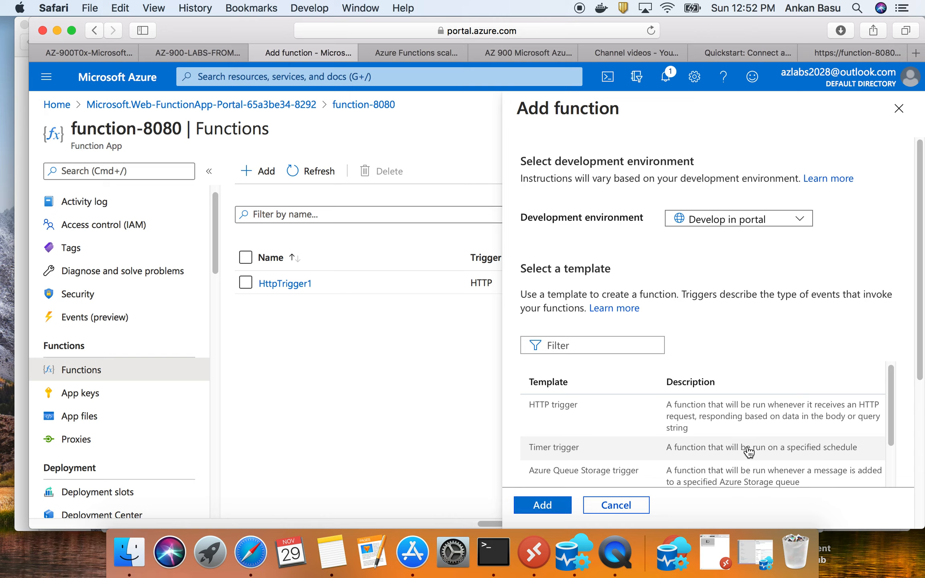
click(550, 506)
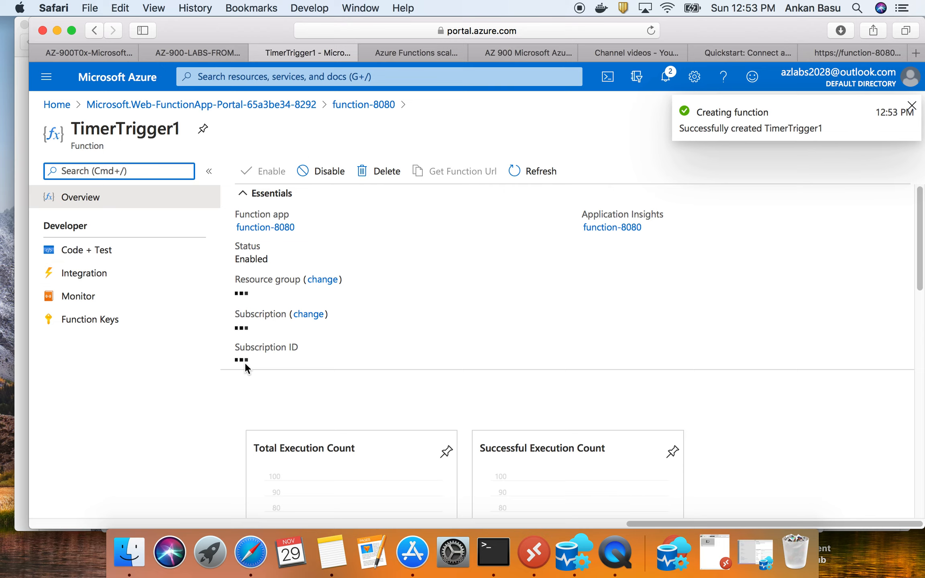
- Test-run TimerTrigger1 twice from its Code + Test page with an empty body, and open its Monitor page
click(107, 248)
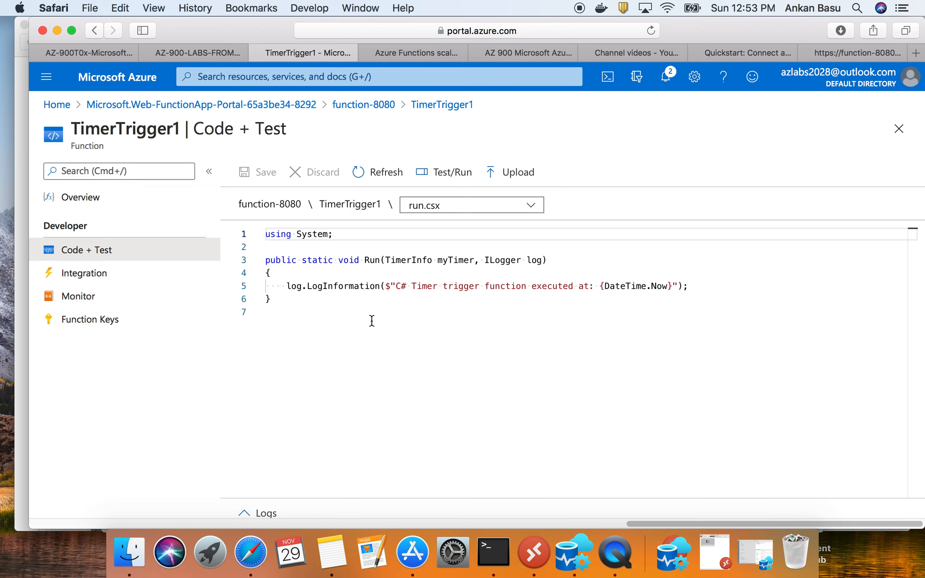
click(459, 181)
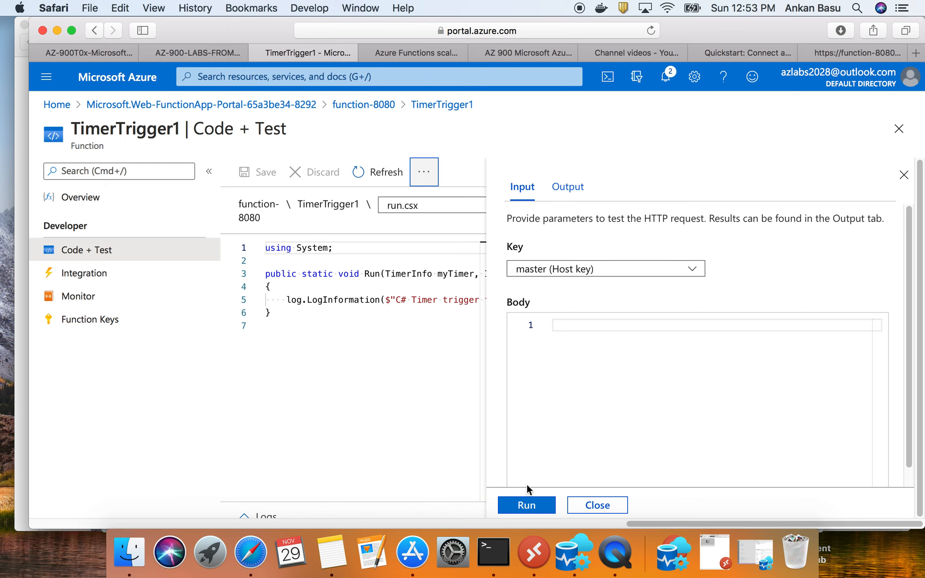
click(536, 505)
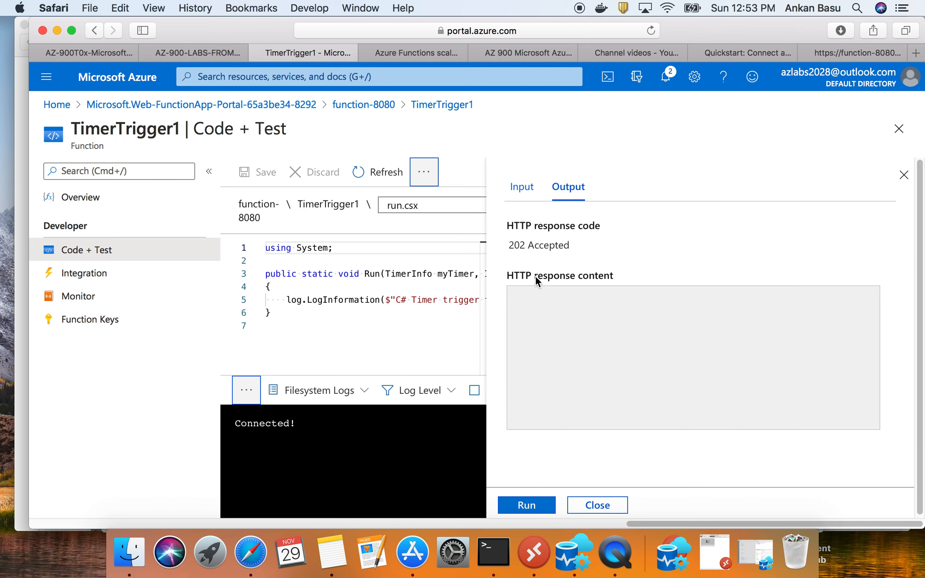
drag(508, 244, 581, 240)
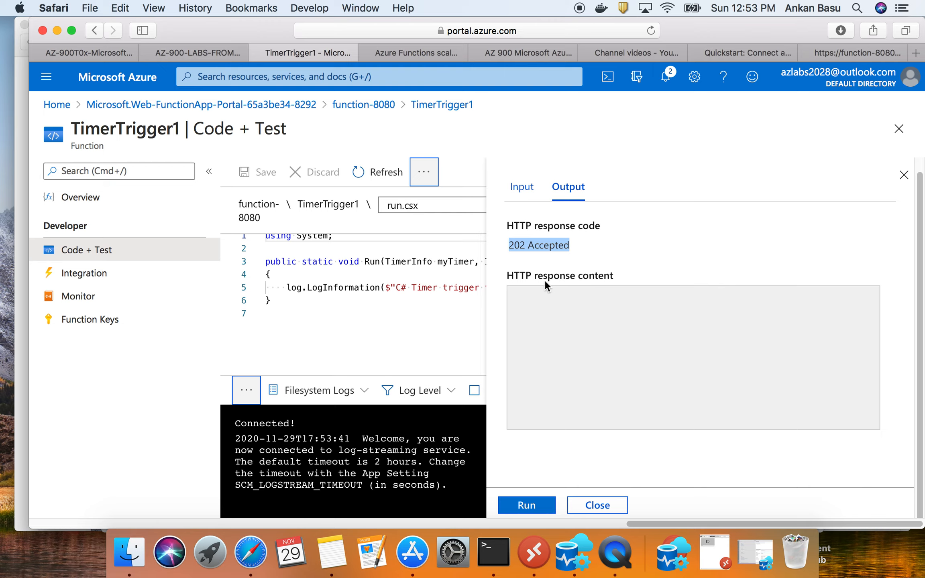
click(538, 507)
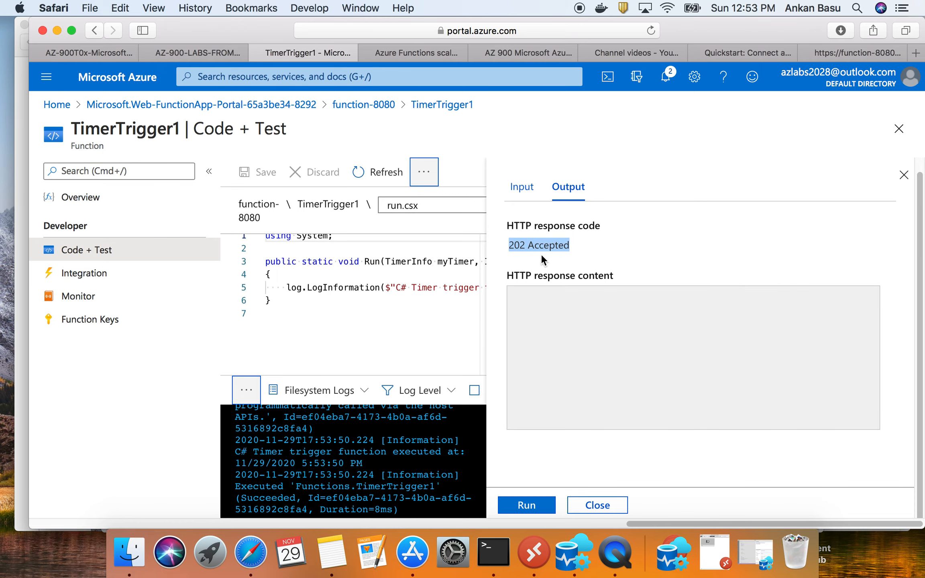
click(99, 297)
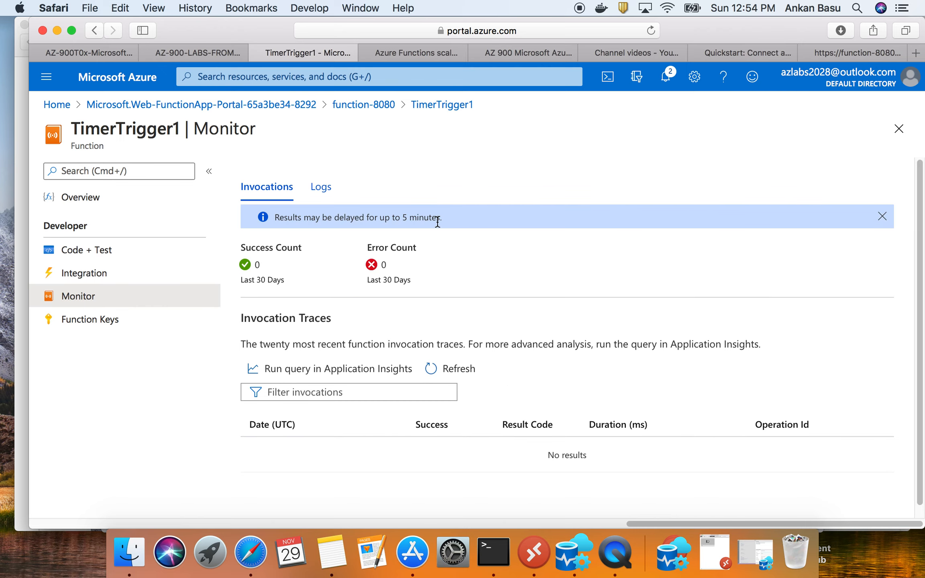
- Start adding another function to function-8080 and examine the available trigger templates from HTTP trigger down to SendGrid
click(361, 109)
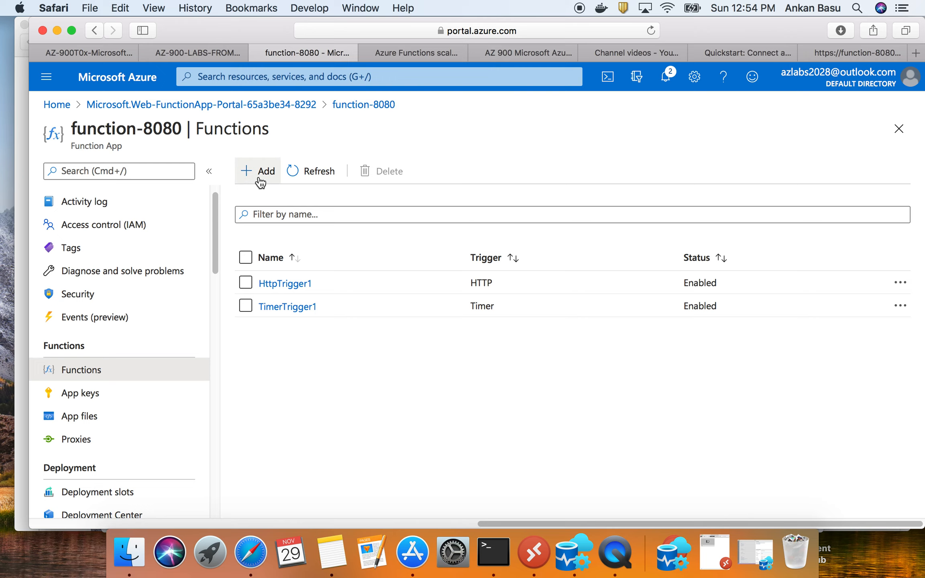
click(246, 171)
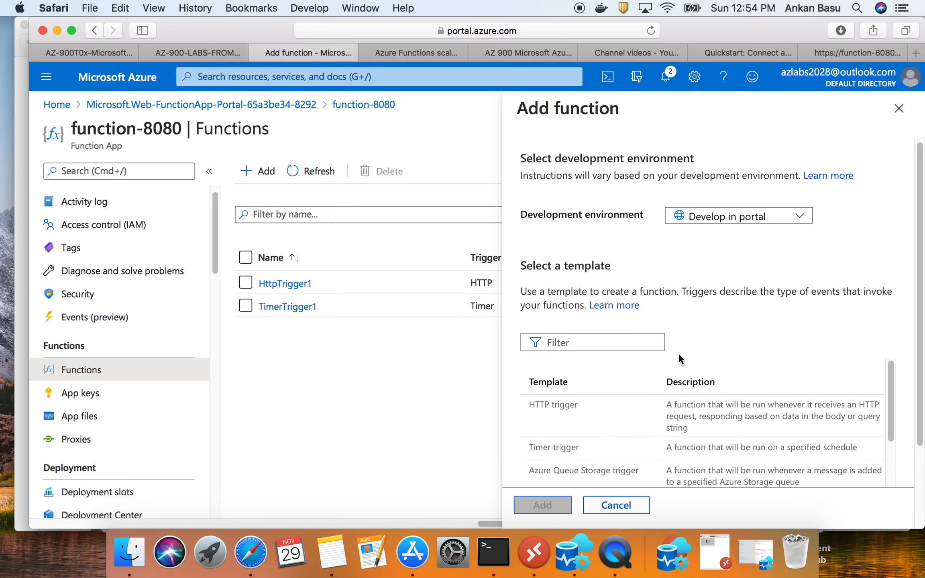
scroll(678, 355, down, 1)
scroll(643, 423, down, 1)
scroll(643, 427, down, 1)
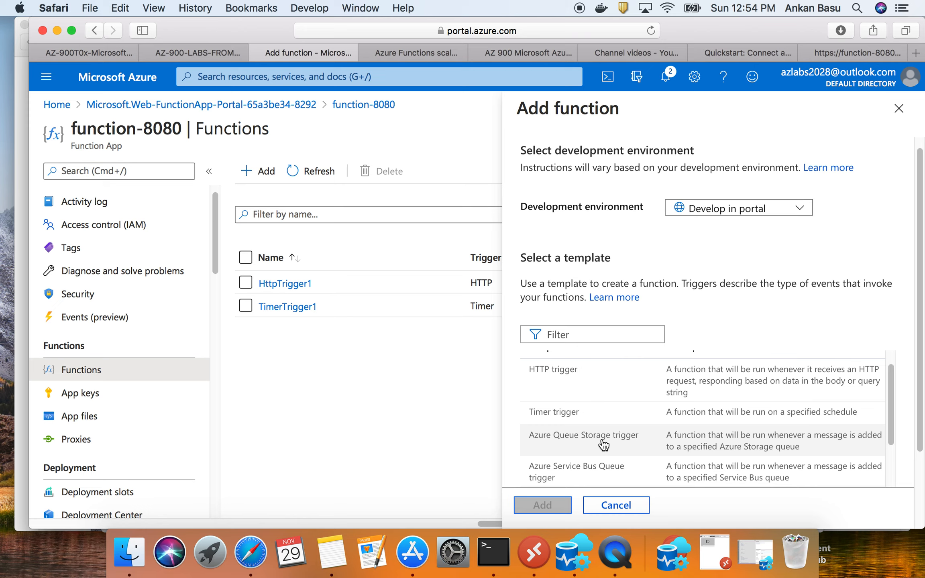
scroll(625, 475, down, 2)
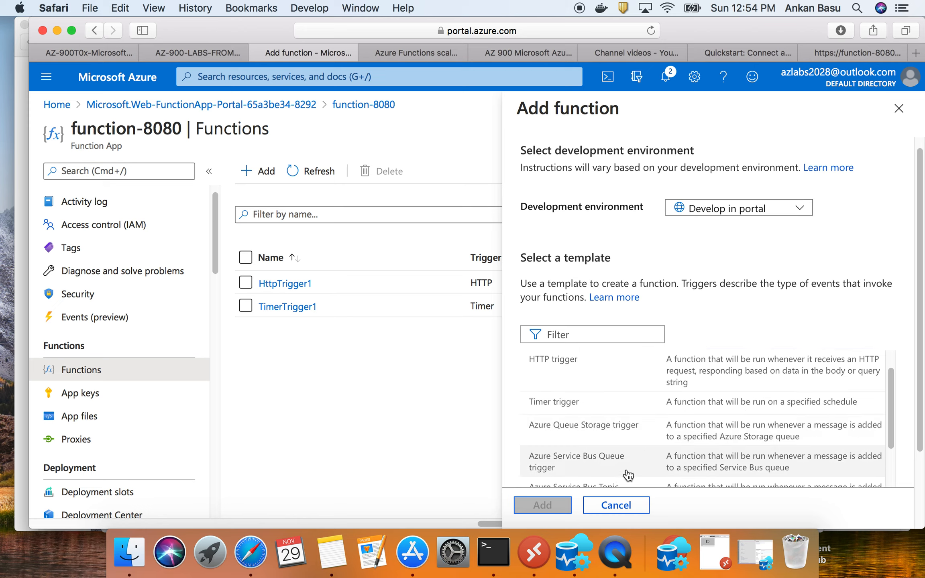
scroll(628, 475, down, 2)
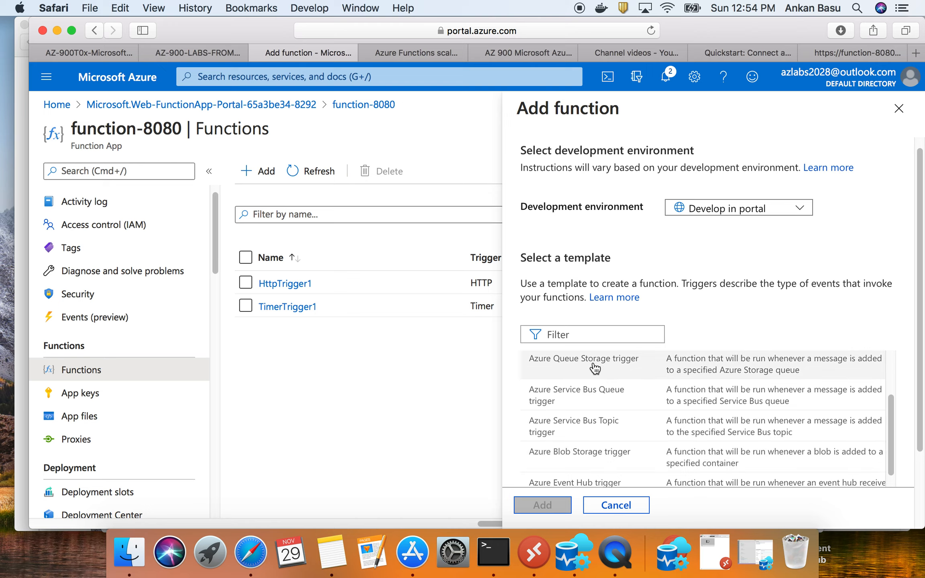
scroll(631, 414, down, 1)
scroll(615, 446, down, 2)
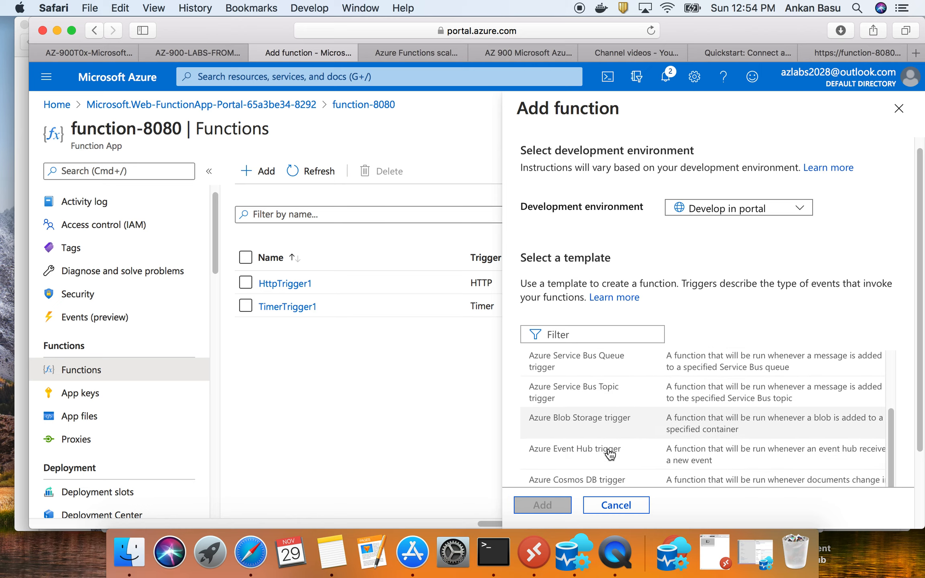
scroll(610, 462, down, 3)
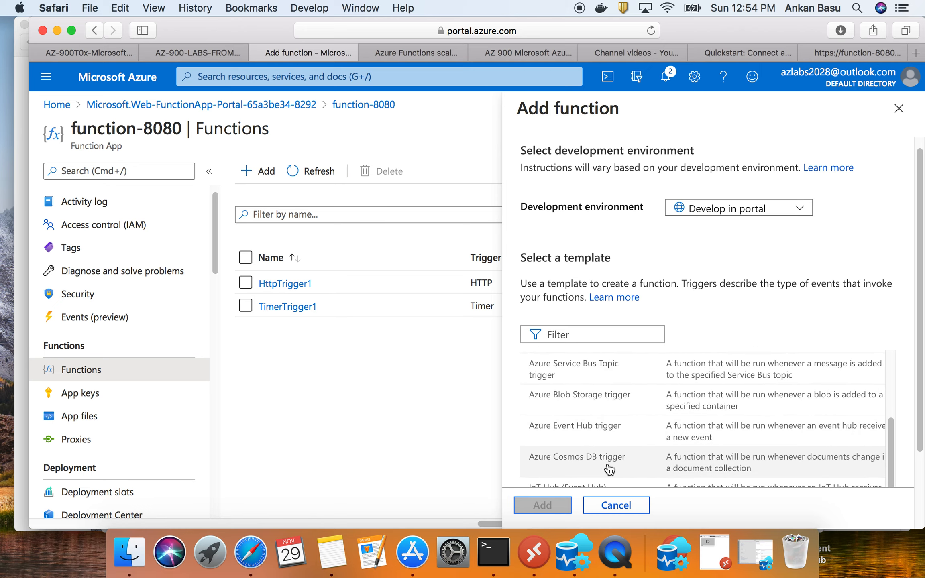
scroll(608, 469, down, 1)
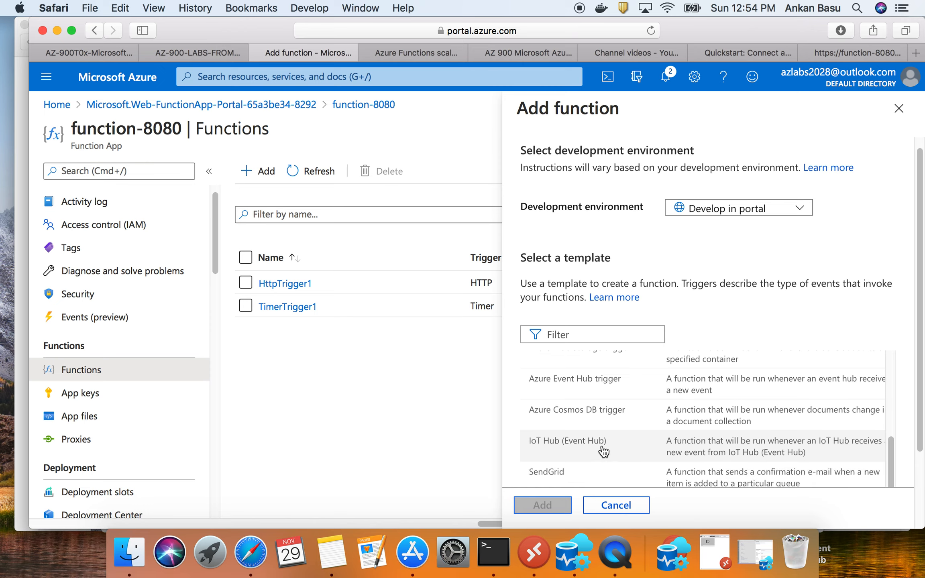
- Examine the remaining function templates from IoT Hub (Event Hub) down to the SignalR negotiate HTTP trigger
scroll(594, 468, down, 3)
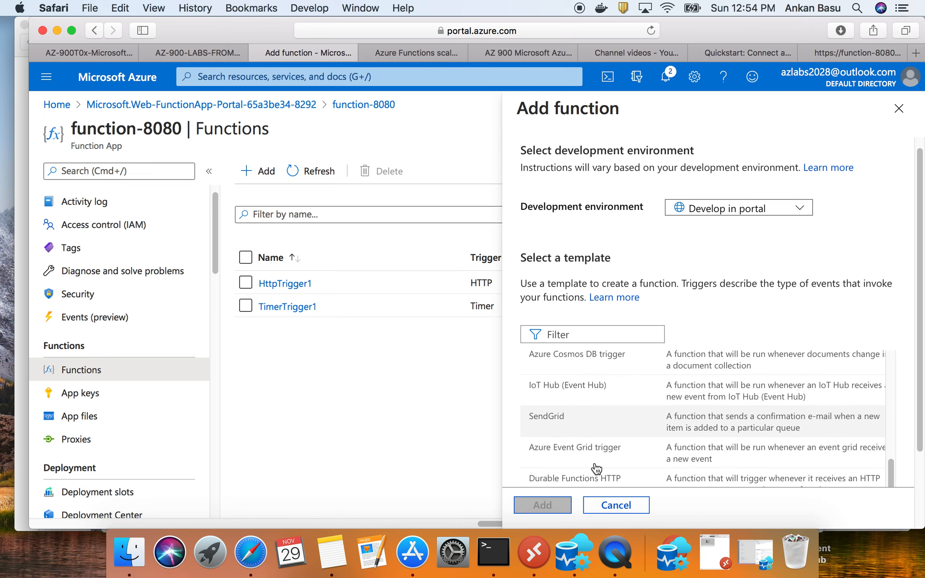
scroll(603, 456, down, 2)
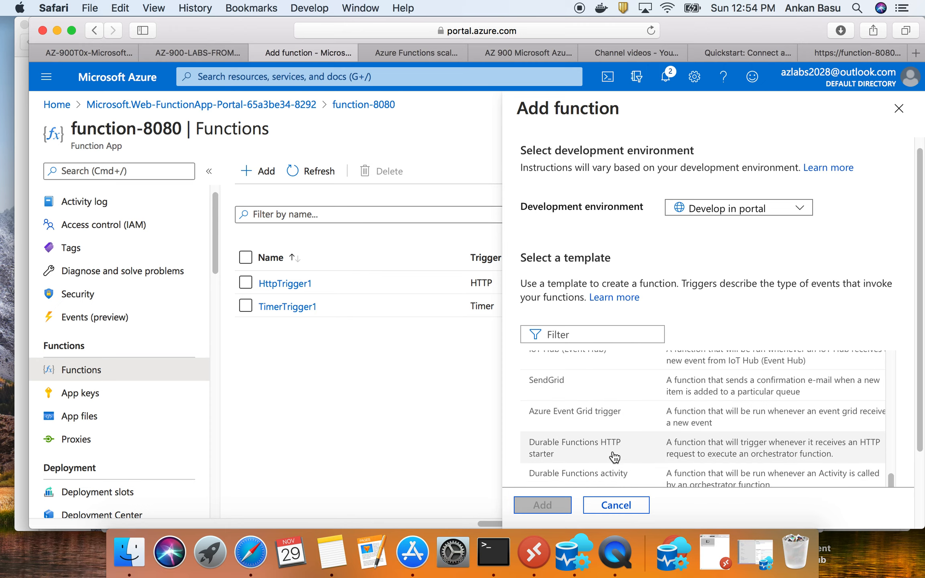
scroll(616, 456, down, 2)
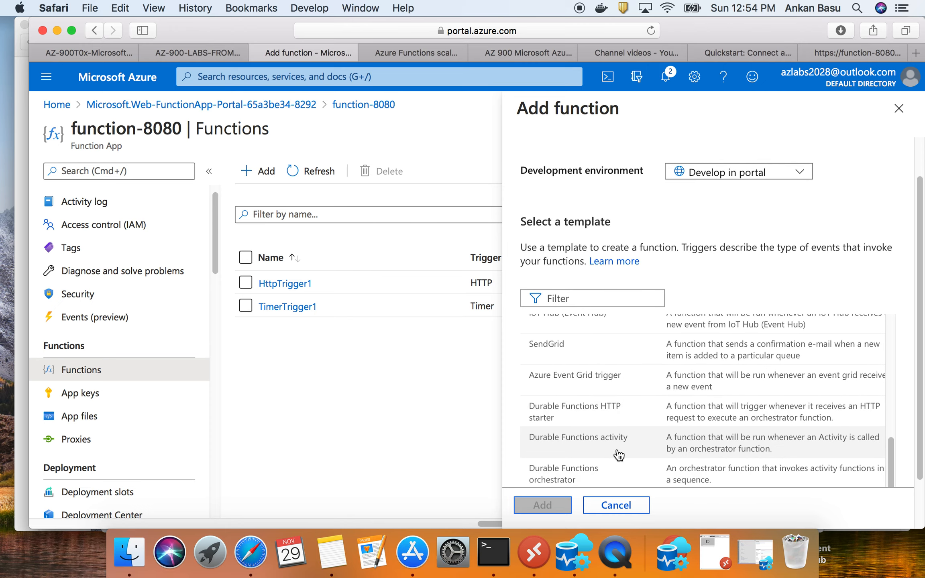
scroll(619, 456, down, 3)
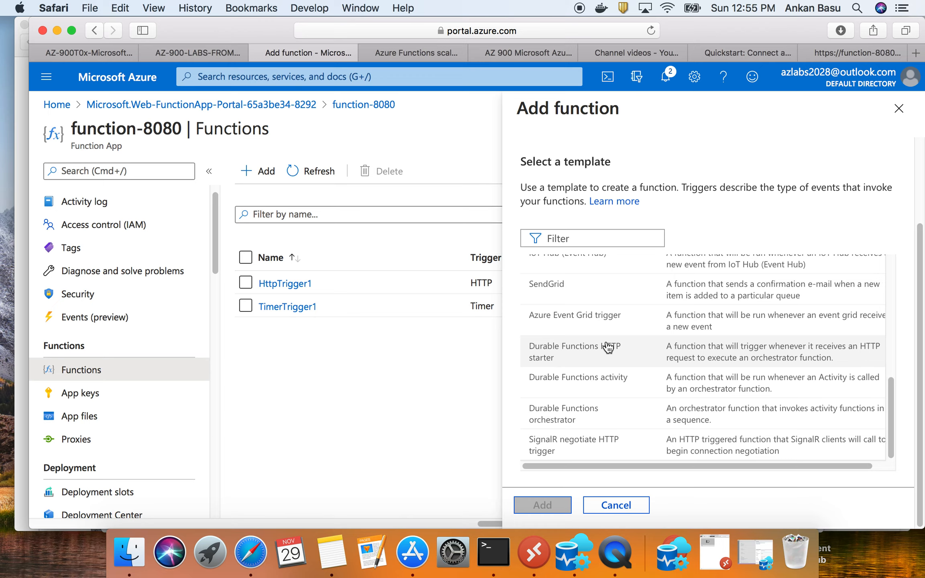
- Switch to the GitHub walkthrough and read its closing note on removing the resource group to avoid additional costs
click(84, 49)
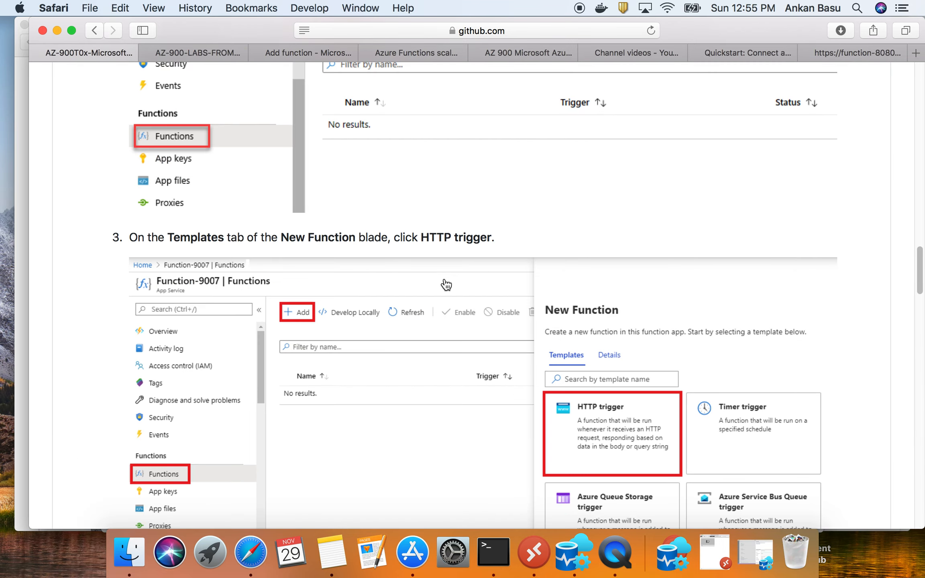
scroll(446, 284, down, 15)
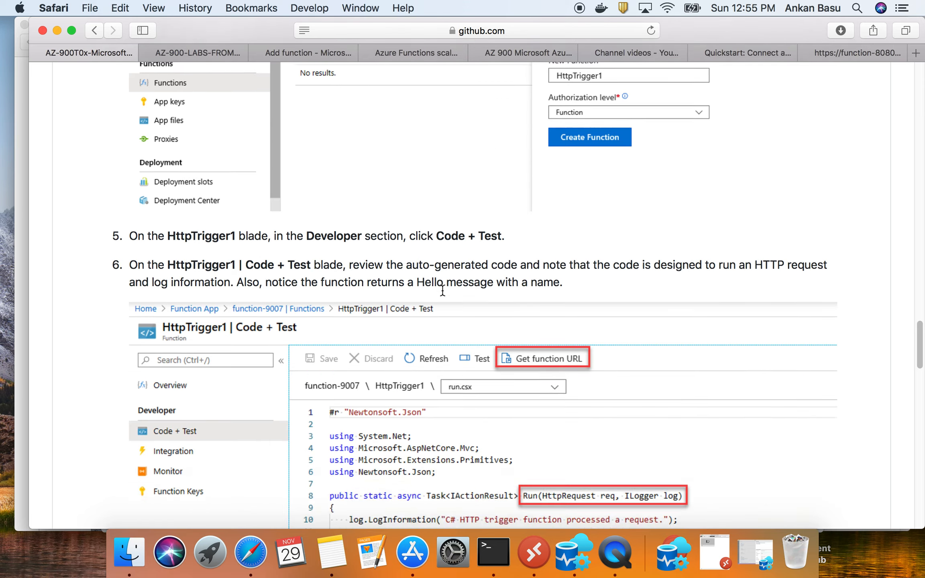
scroll(442, 290, down, 20)
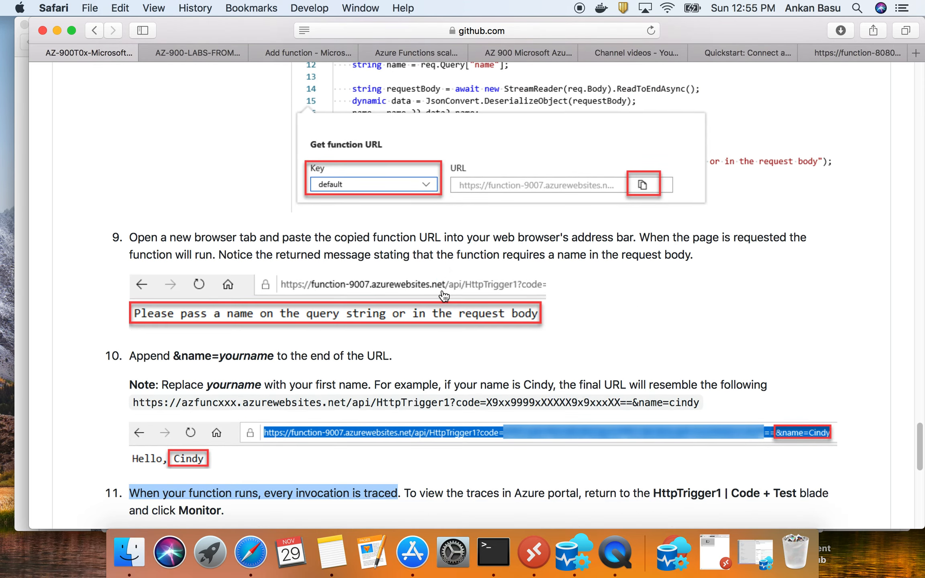
scroll(443, 296, down, 20)
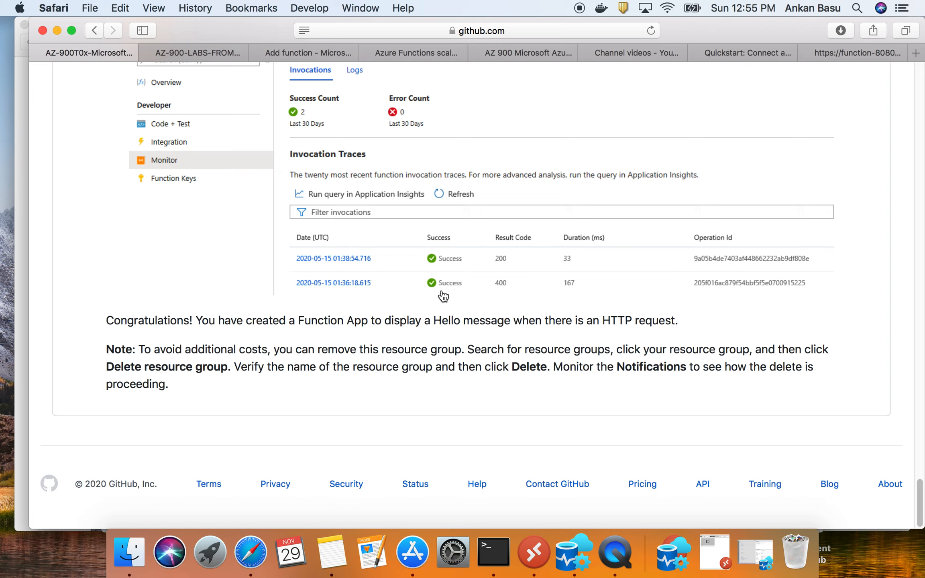
triple_click(168, 363)
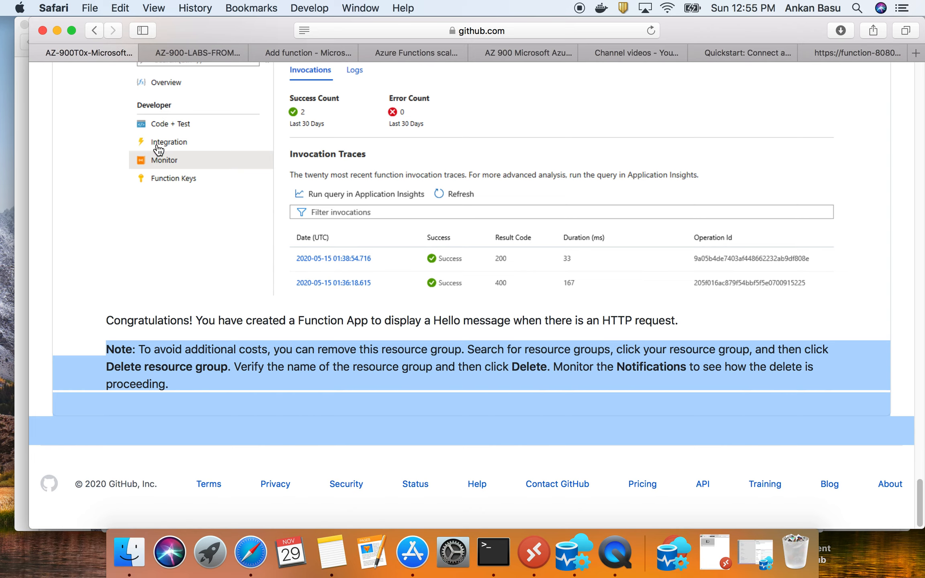
- Return to the Azure portal, discard the unfinished function addition, and open the myRGFunction resource group
click(303, 52)
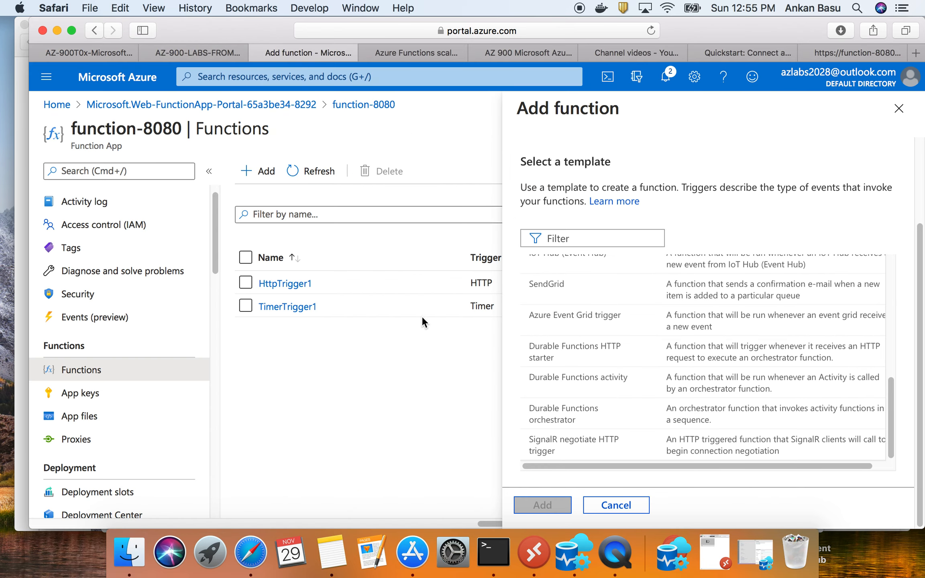
click(898, 110)
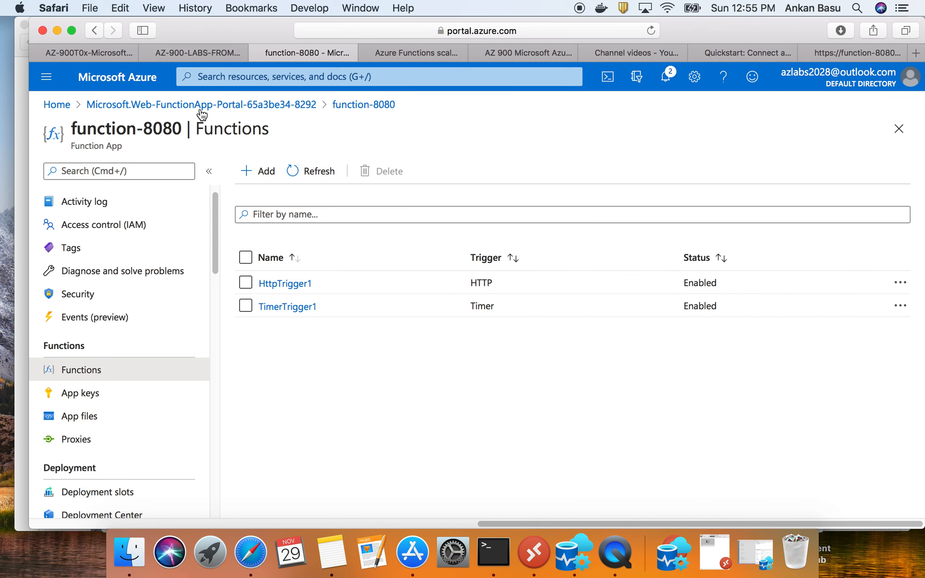
click(51, 104)
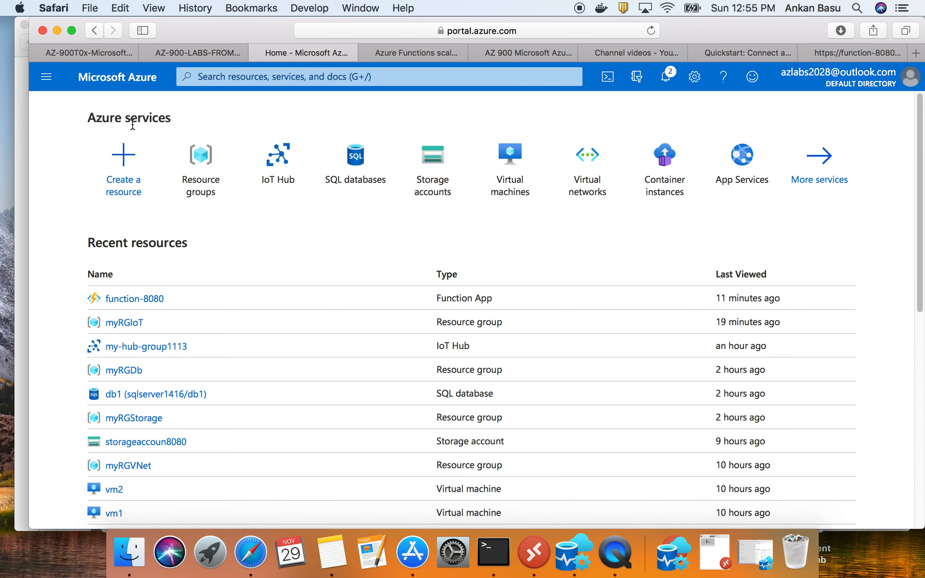
click(193, 185)
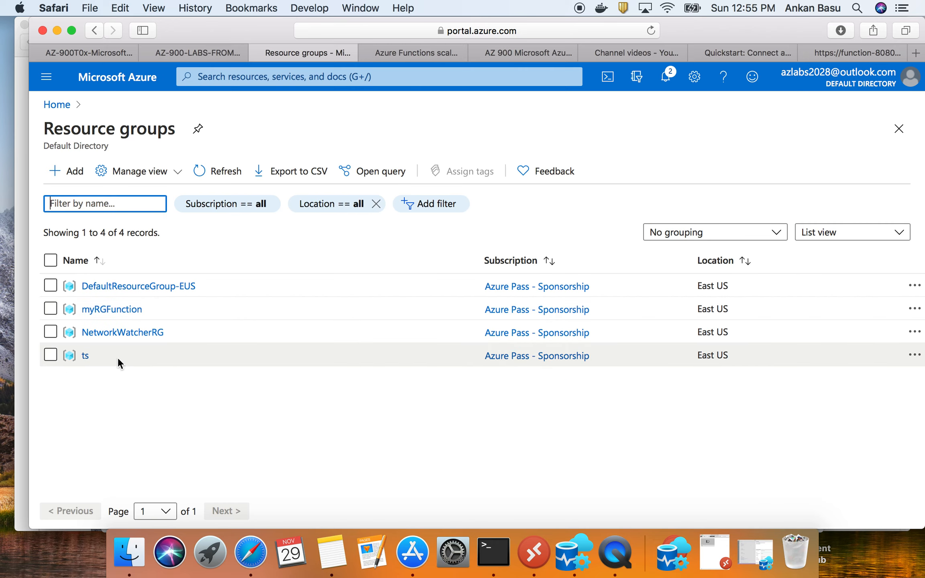
click(115, 314)
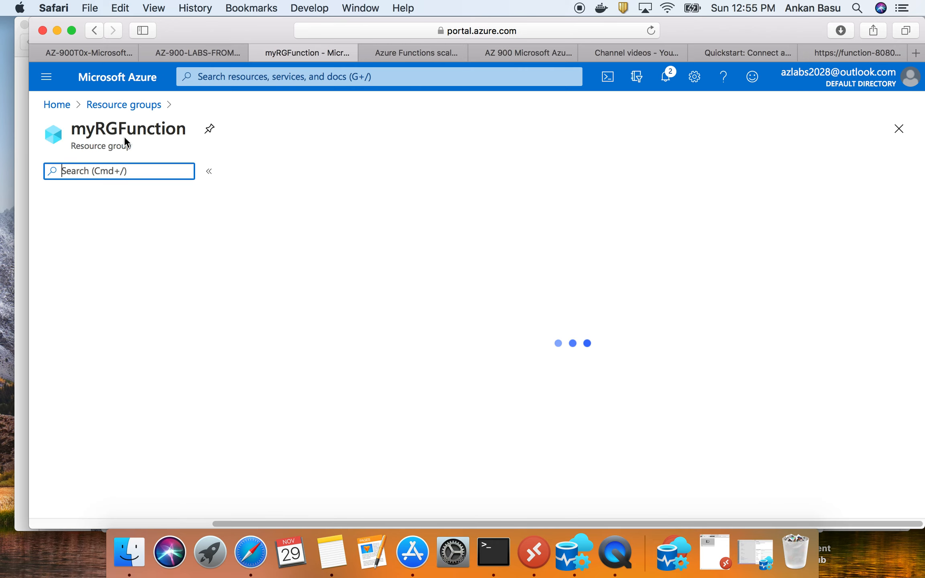
- Delete the myRGFunction resource group, confirming the deletion with its copied name
double_click(128, 129)
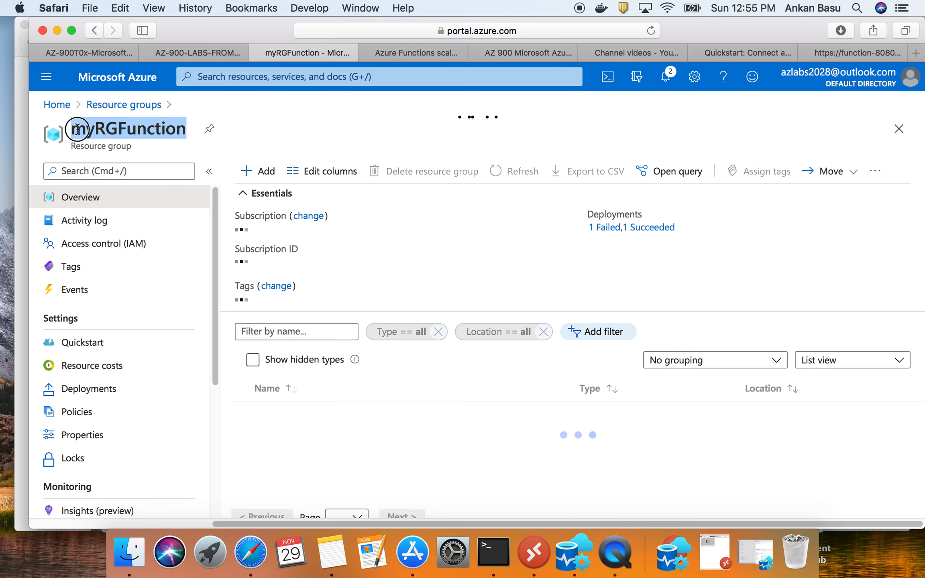
drag(153, 135, 168, 134)
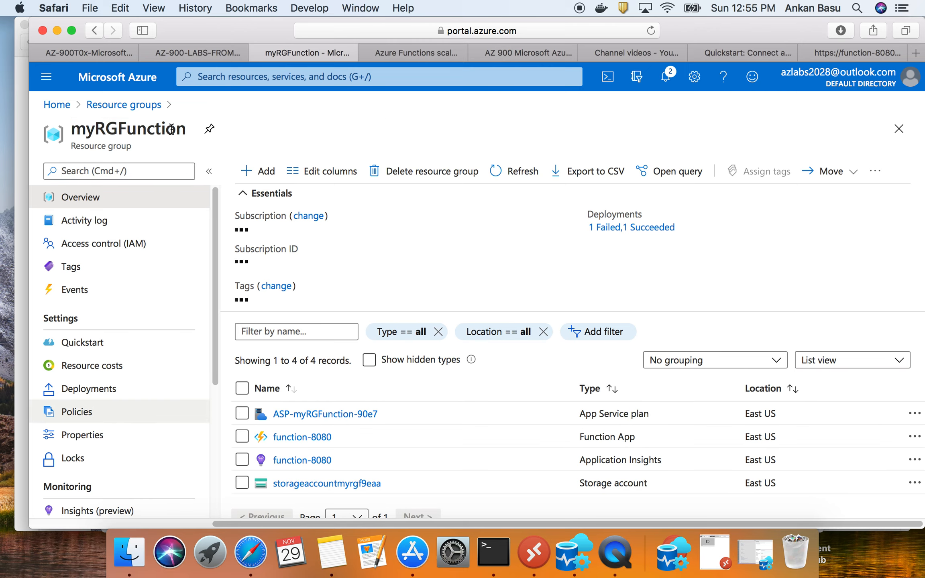
double_click(172, 129)
right_click(171, 129)
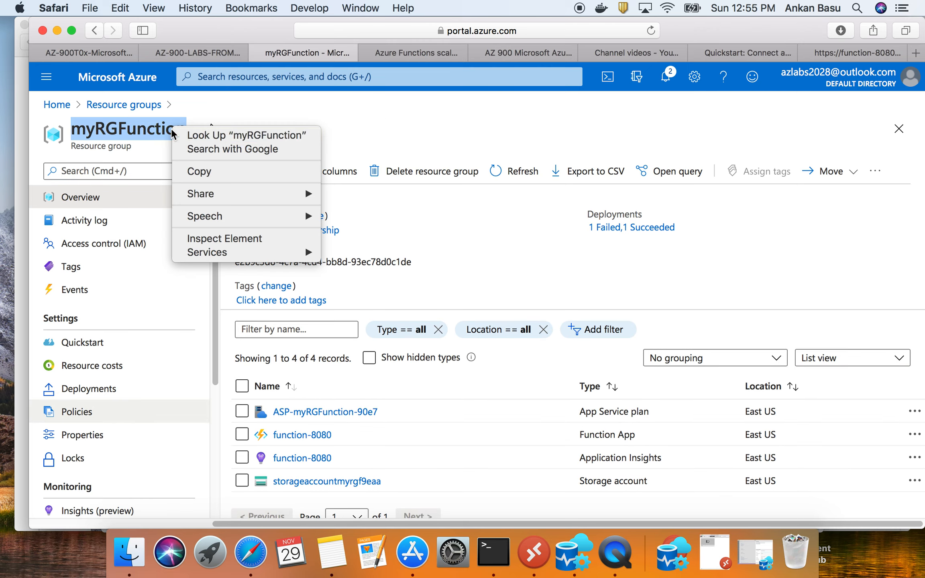
click(203, 172)
click(426, 175)
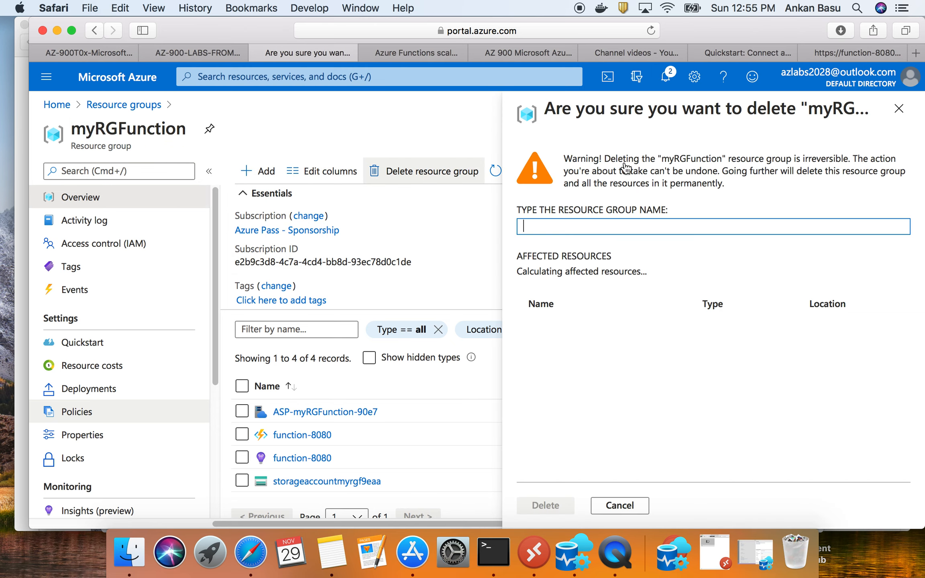
right_click(554, 230)
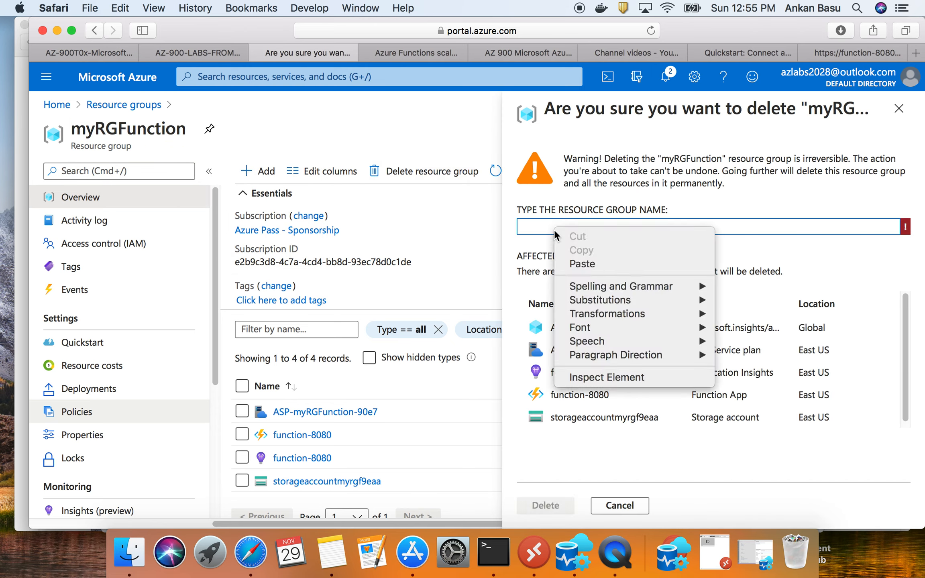
click(587, 262)
click(545, 505)
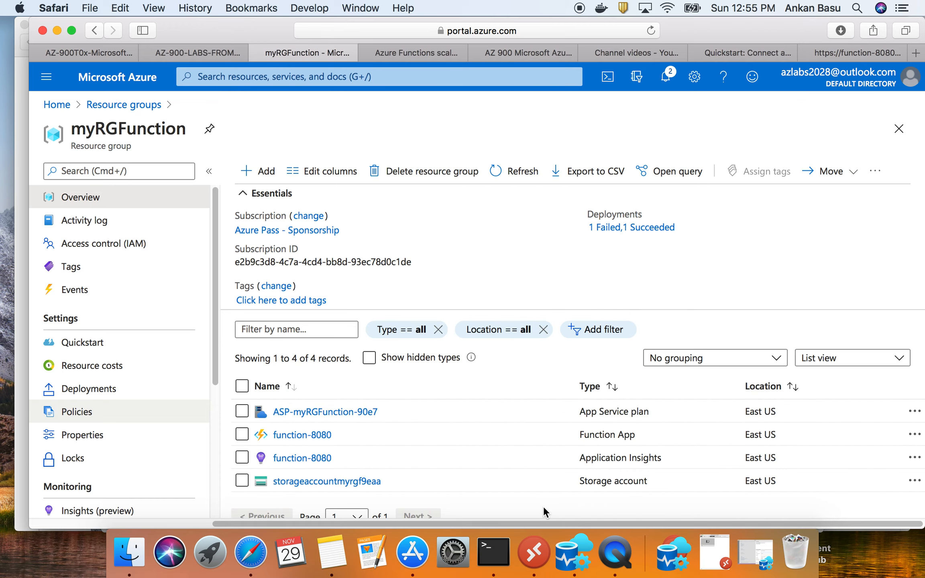